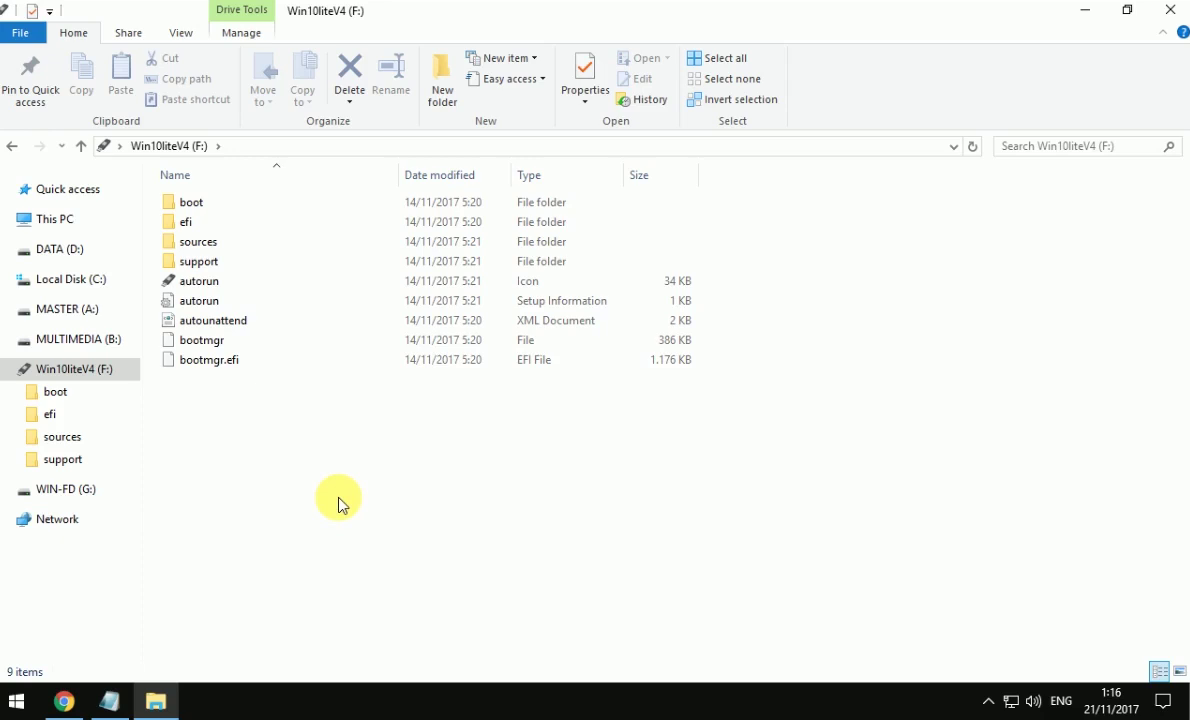
Copy all the folders and files at the root of the Win10liteV4 (F:) drive.
left_click_drag(300, 493, 318, 206)
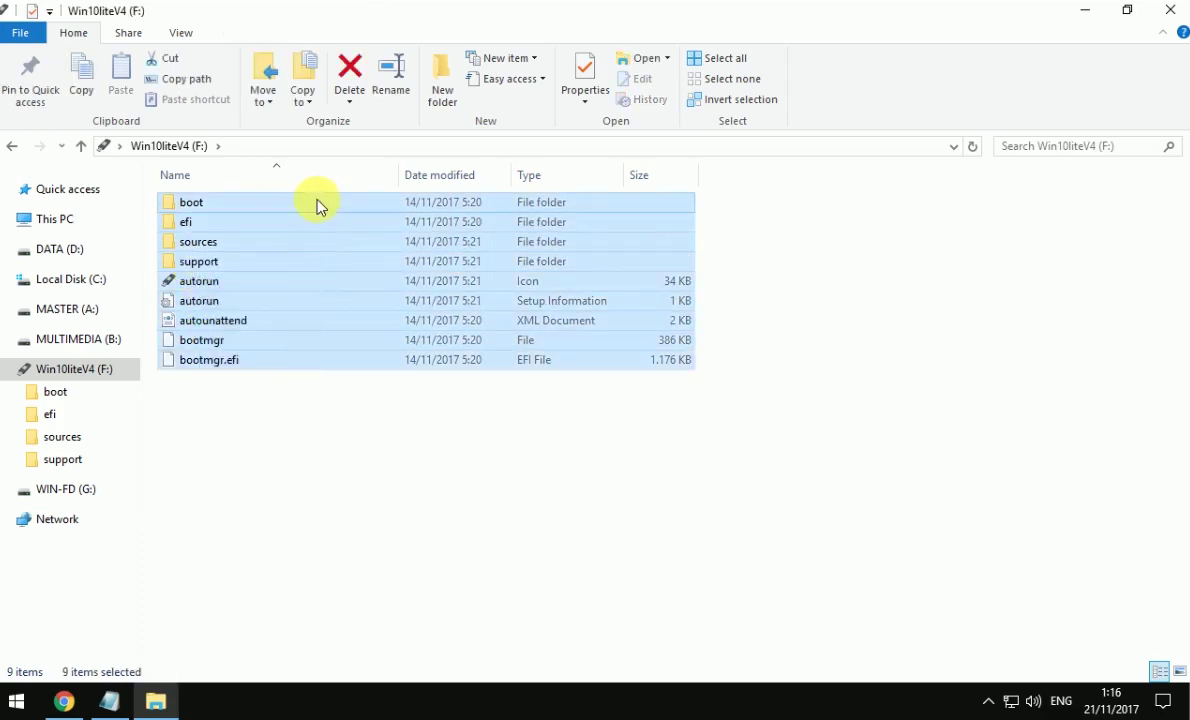
right_click(317, 199)
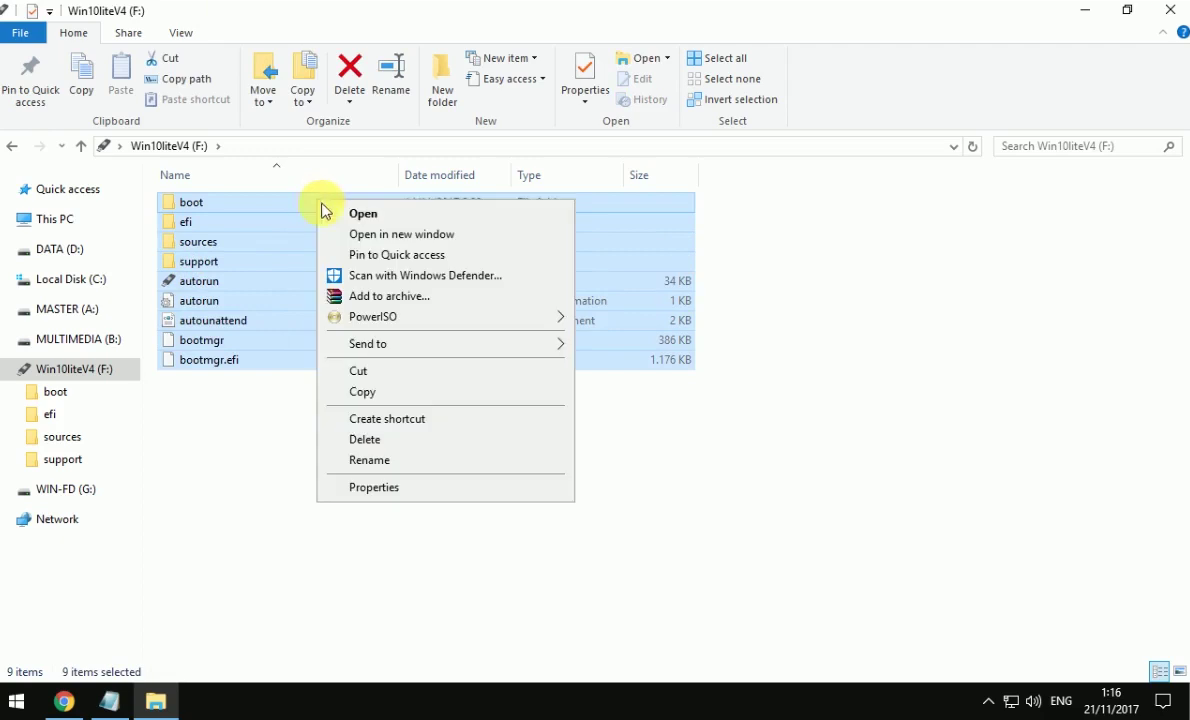
left_click(367, 398)
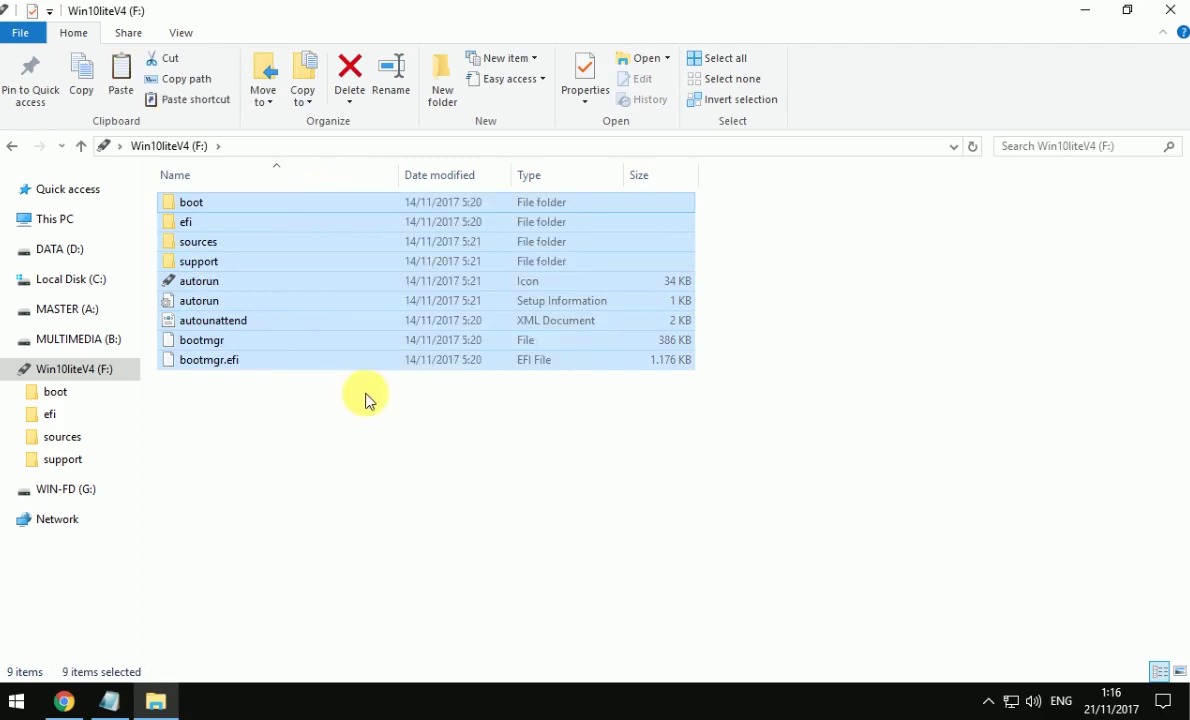
Create a new folder named win10 on the MASTER (A:) drive.
left_click(70, 309)
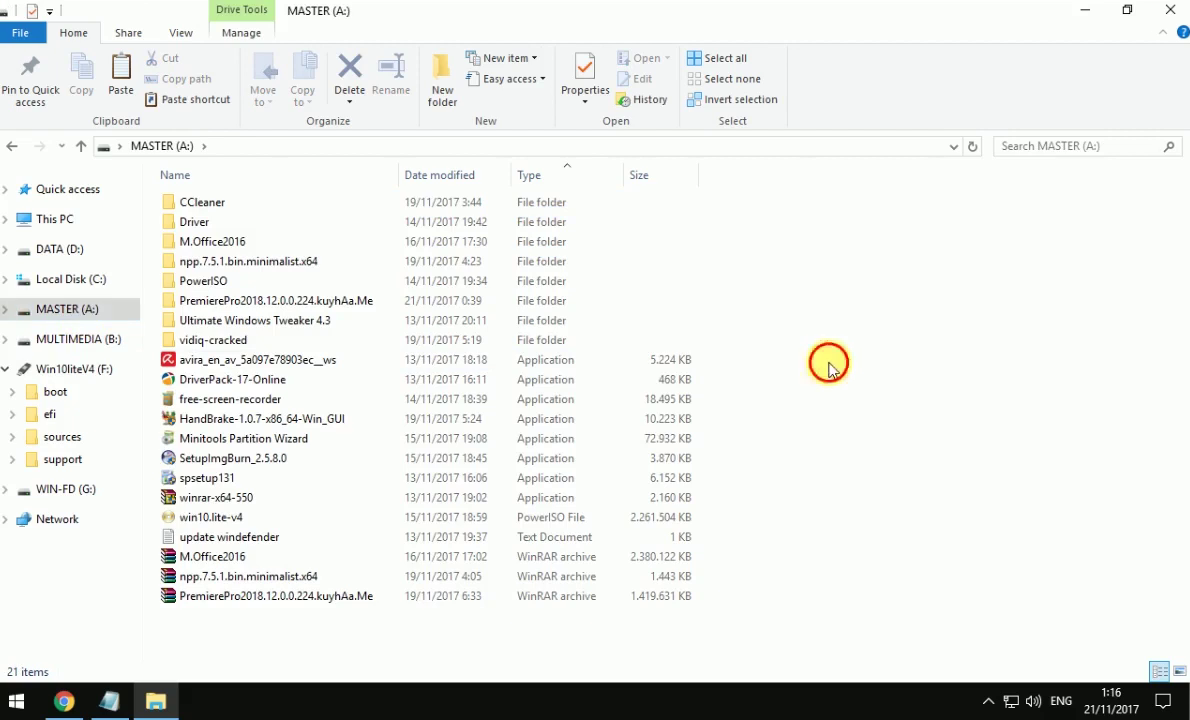
right_click(837, 502)
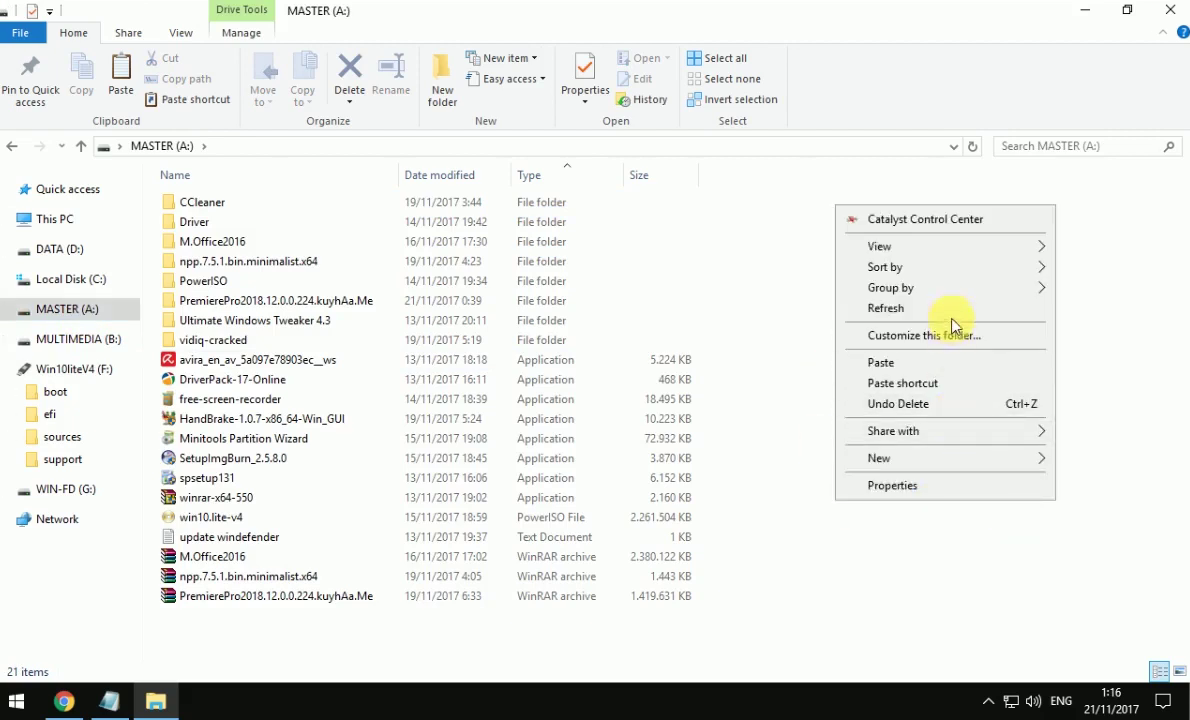
mouse_move(927, 462)
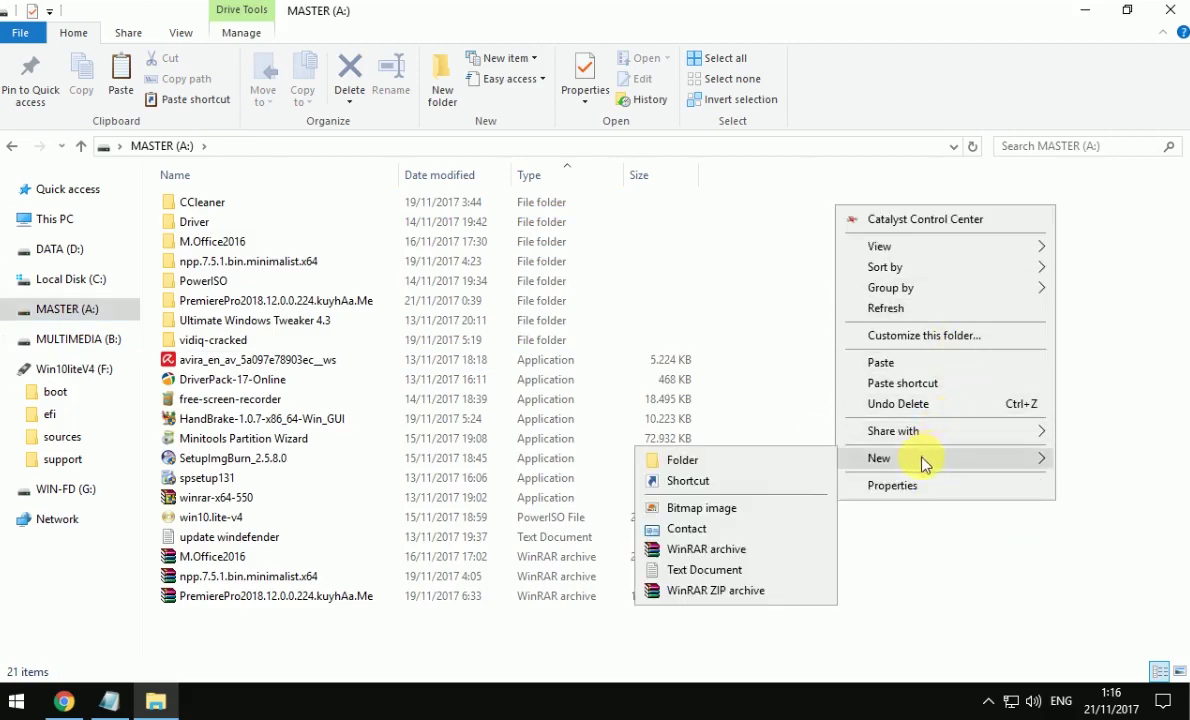
left_click(786, 461)
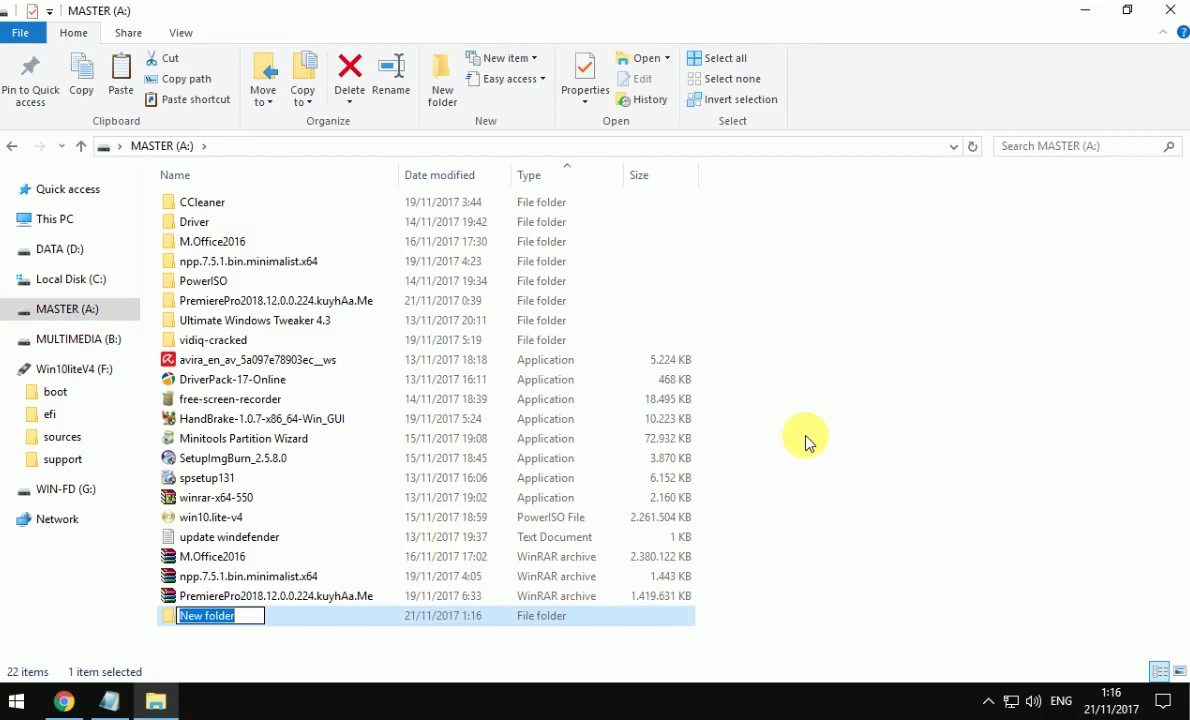
type("win10")
key("Return")
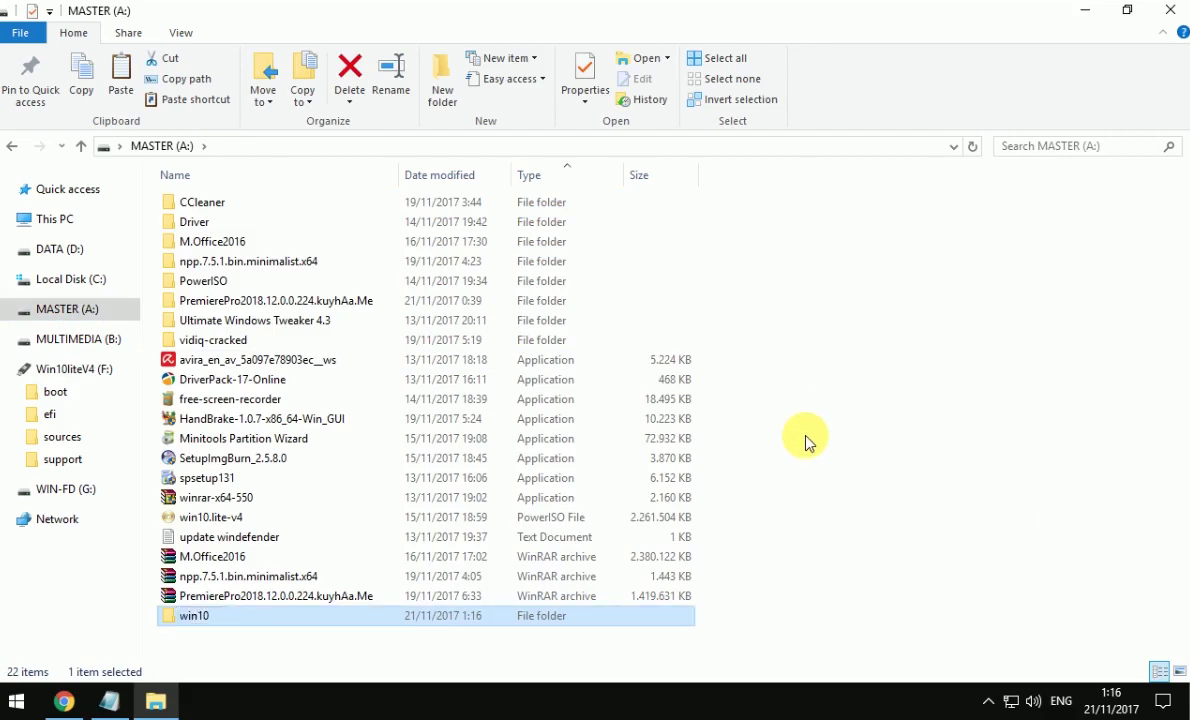
Paste the copied Windows setup files into the win10 folder.
double_click(417, 616)
right_click(462, 300)
left_click(524, 453)
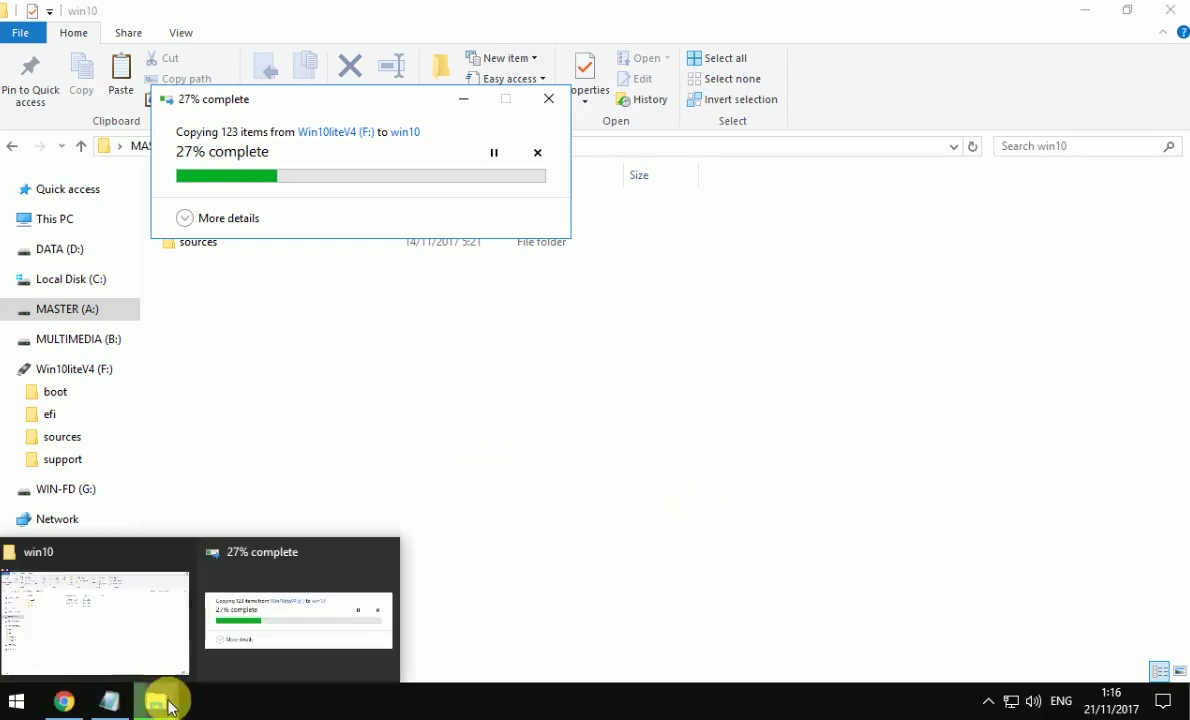
Minimize the open windows to reveal the desktop and select the ImgBurn shortcut.
left_click(1072, 14)
left_click(1083, 18)
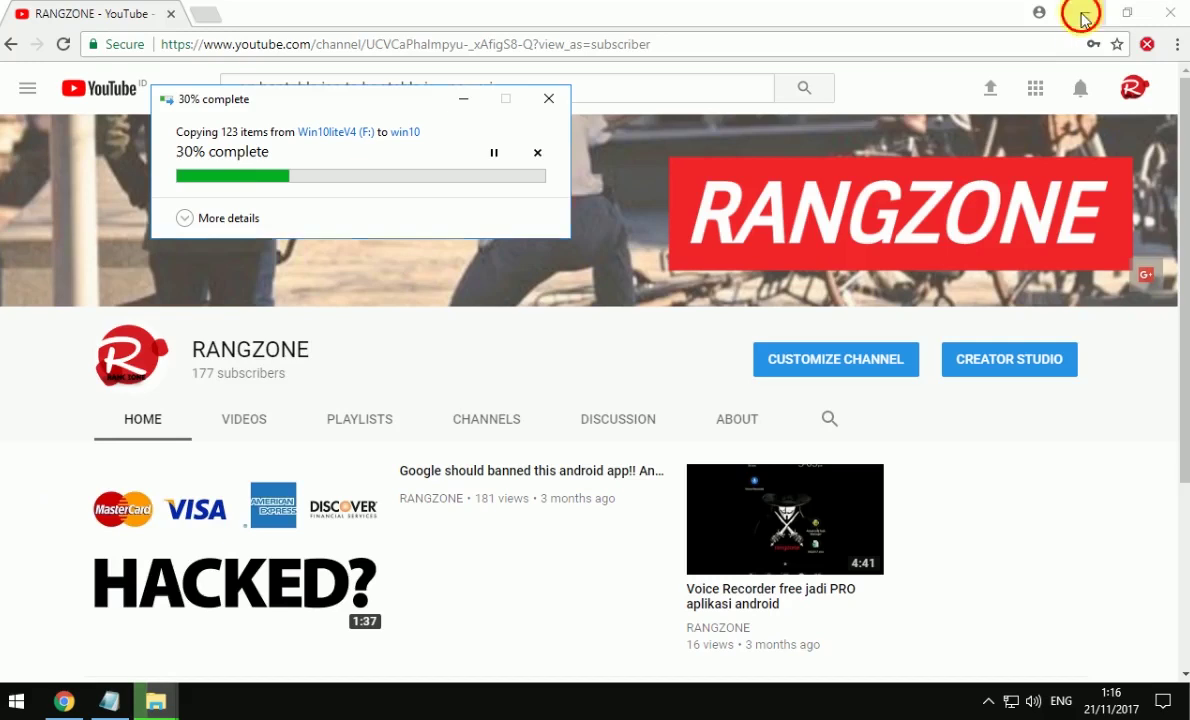
left_click(1083, 18)
left_click(928, 116)
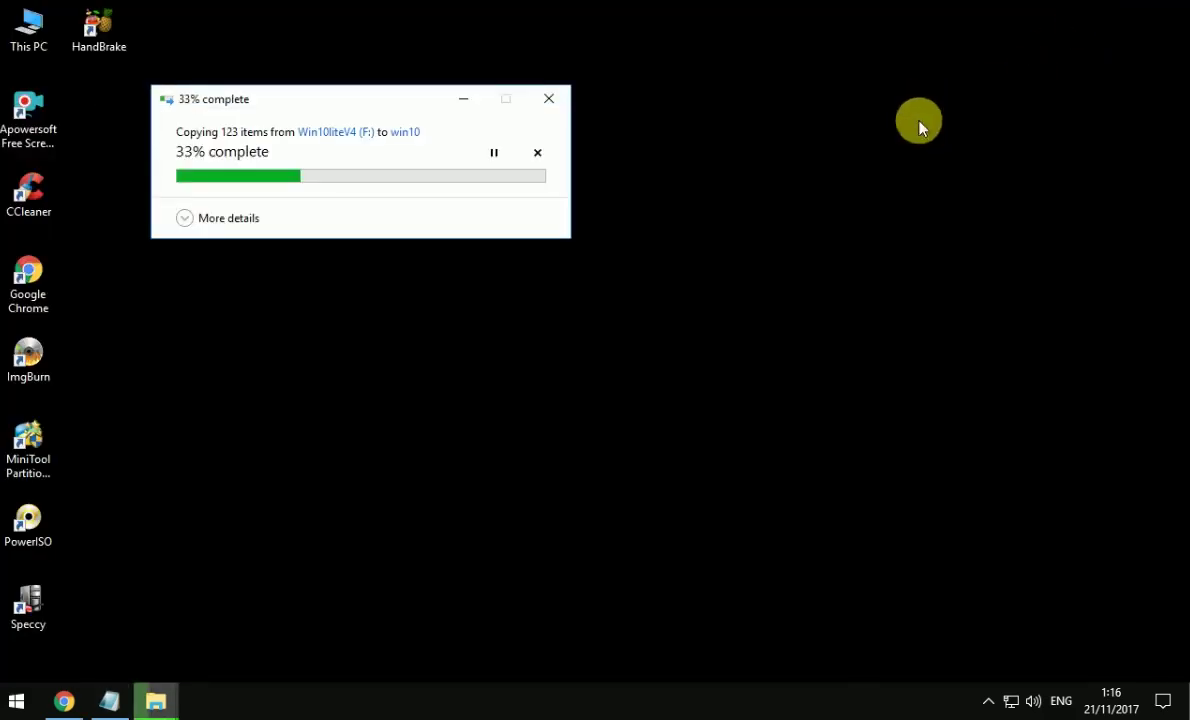
left_click(27, 355)
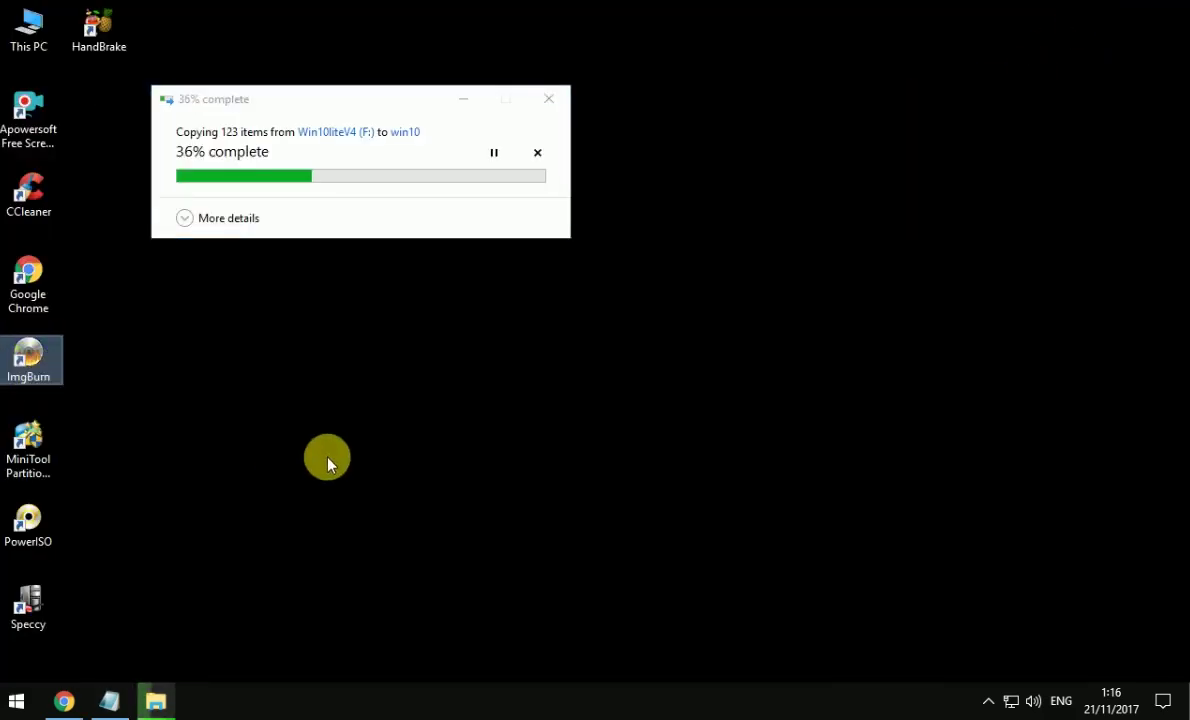
Switch to Chrome, search Google for "imgburn download" in a new tab, and open the official ImgBurn download page.
left_click(63, 701)
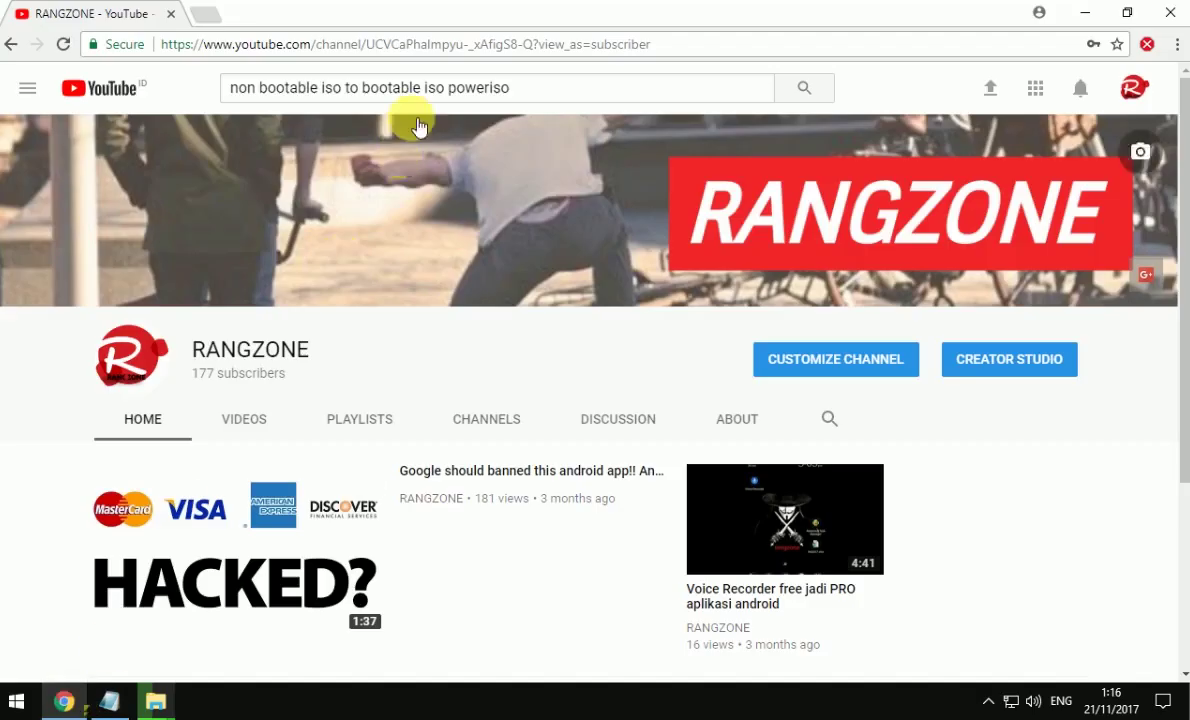
left_click(205, 18)
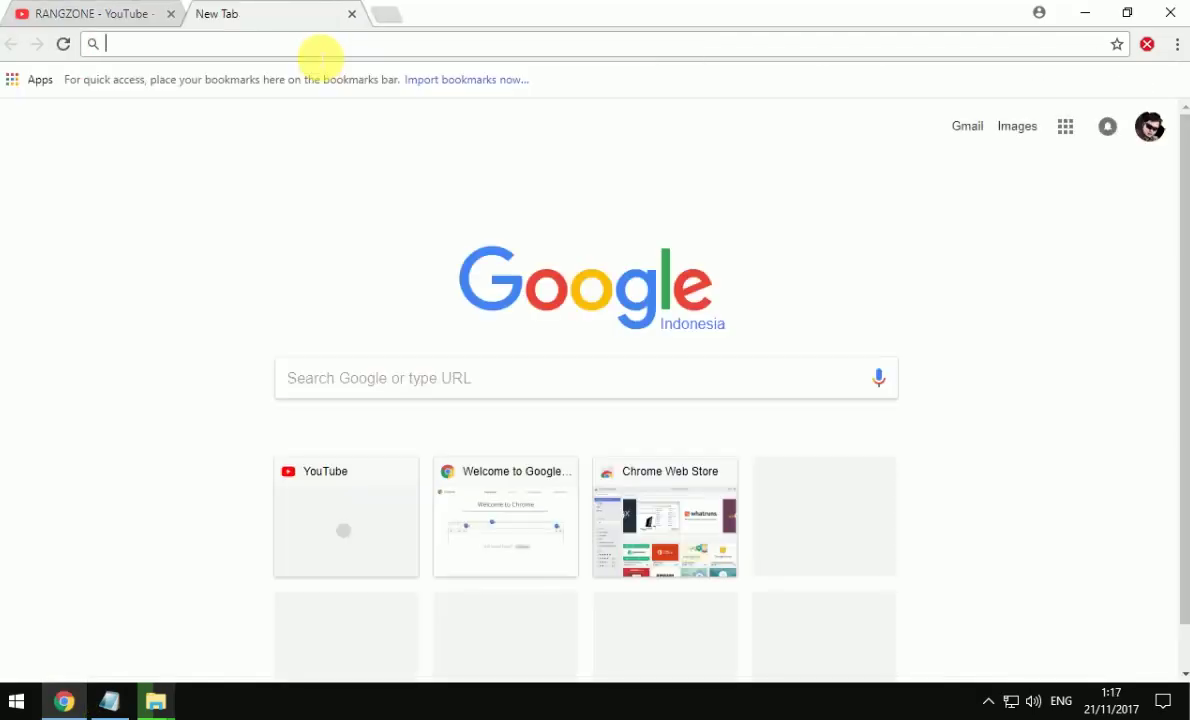
type("imgburn")
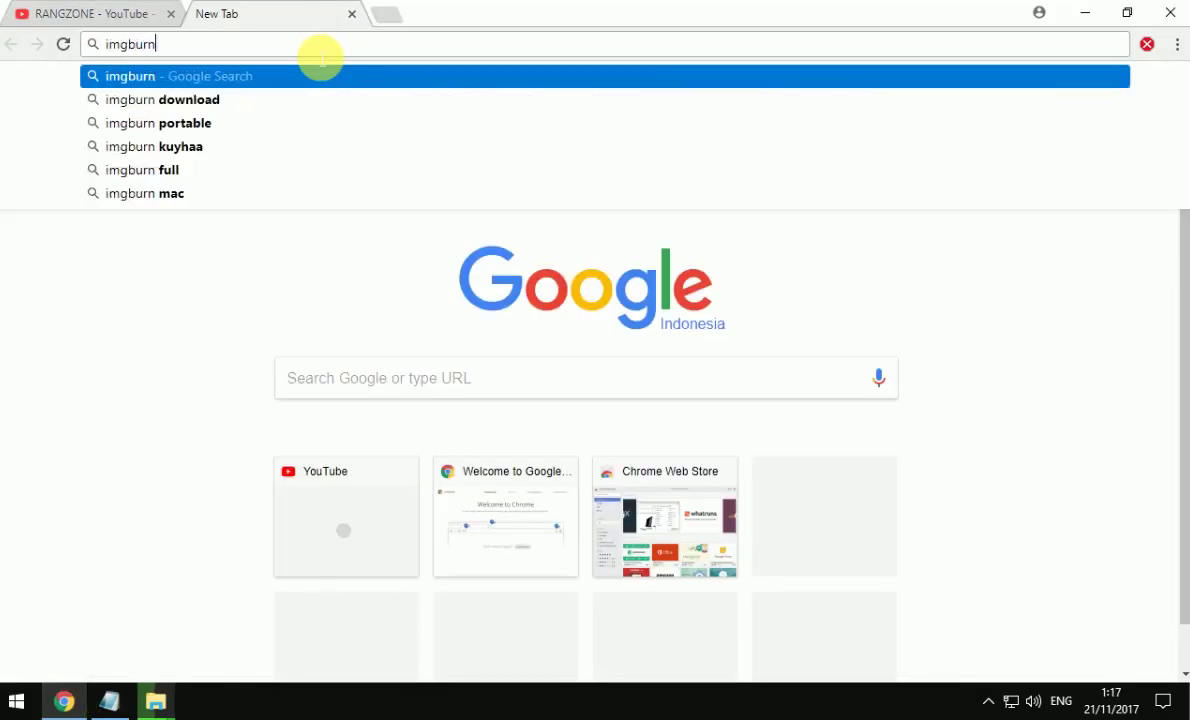
key("Down")
key("Return")
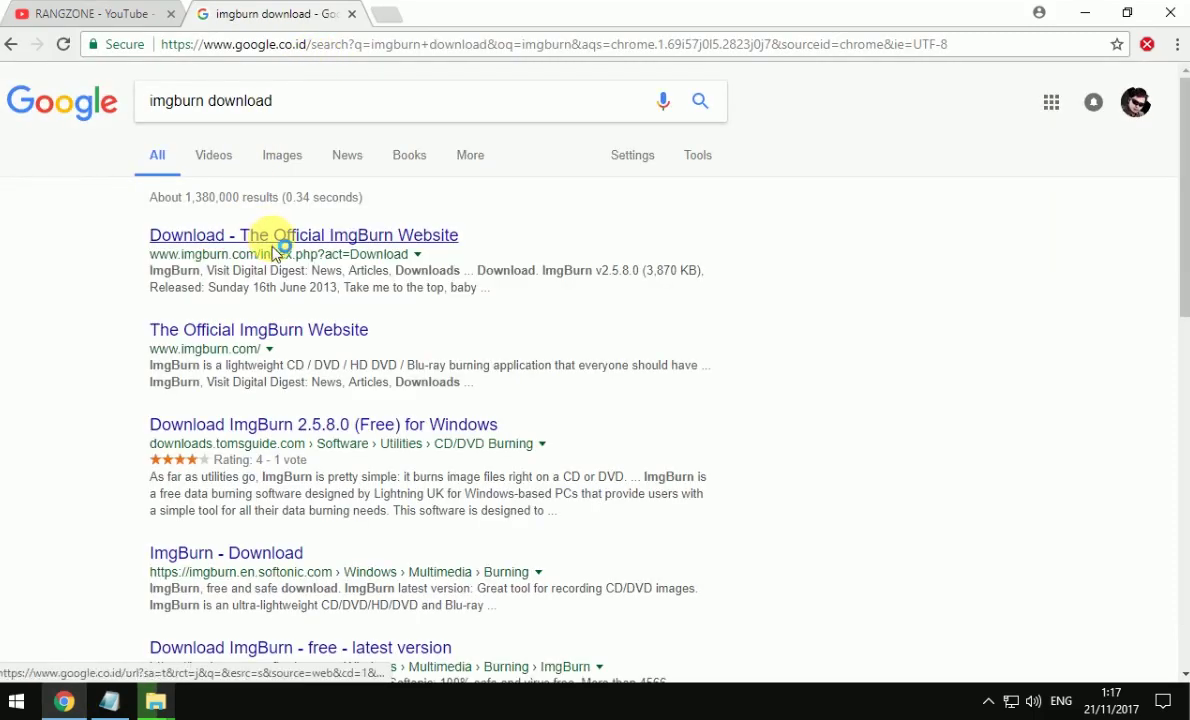
left_click(207, 236)
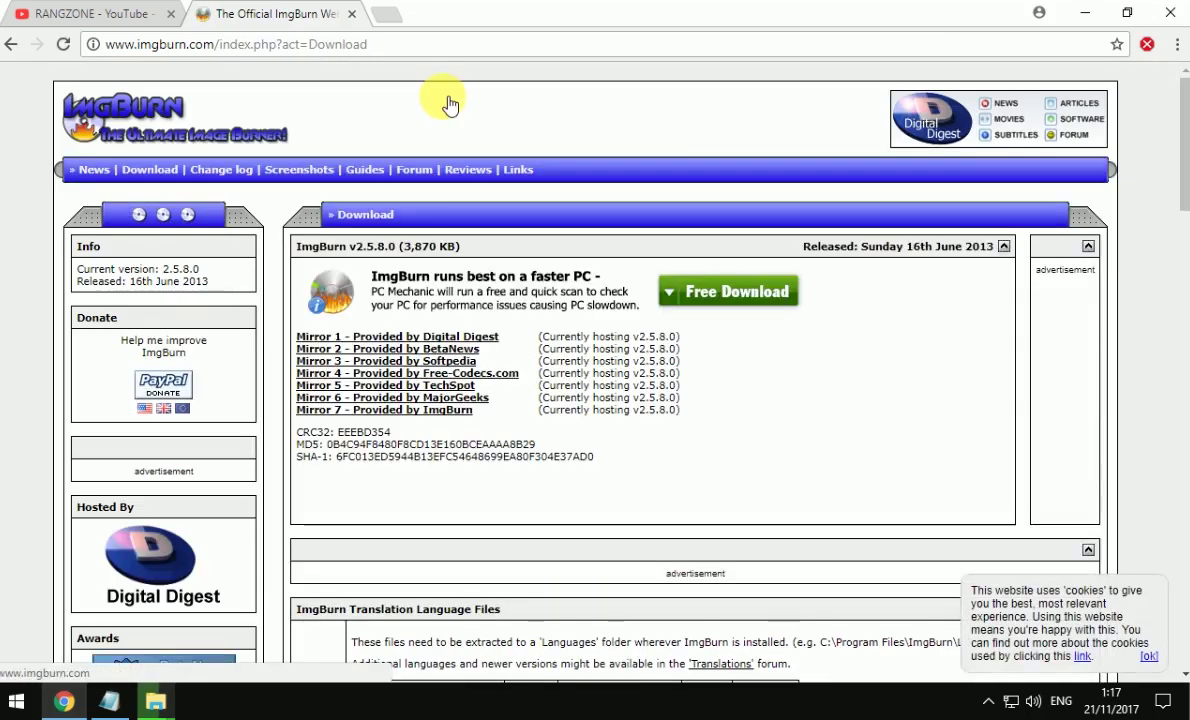
Review the ImgBurn download mirrors, view the Digital Digest page for Setup_ImgBurn_2.5.8.0.exe, and close that page.
scroll(448, 100, "down", 2)
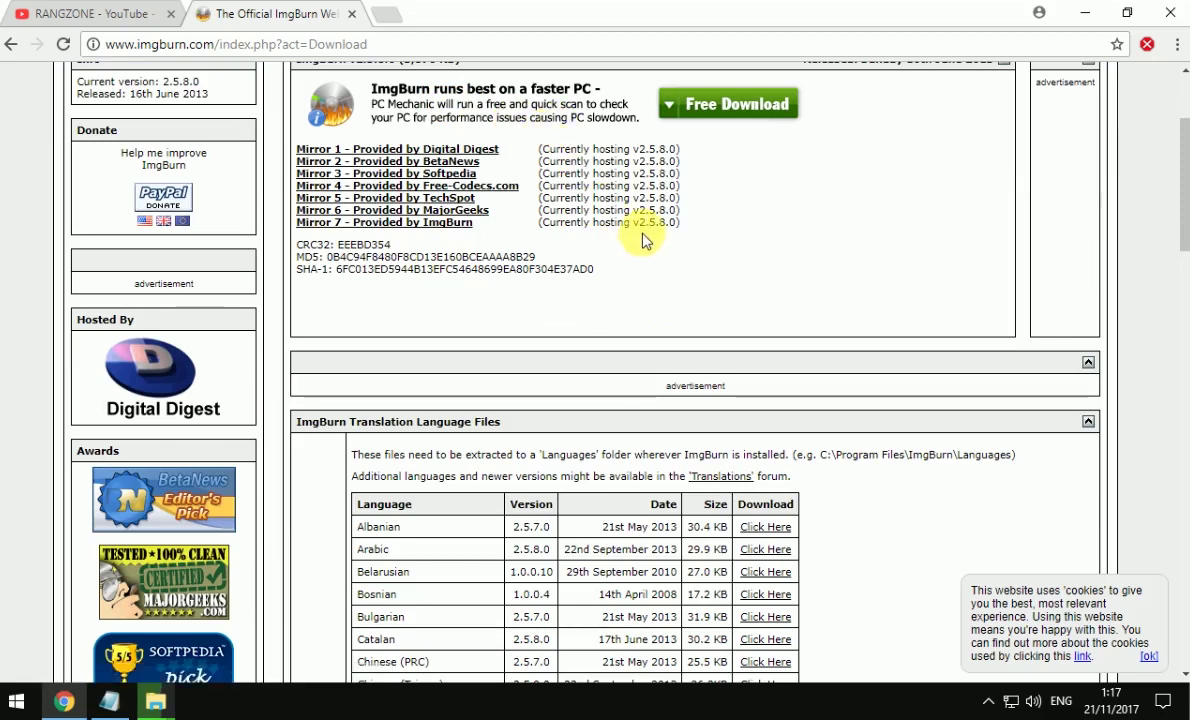
scroll(610, 210, "up", 1)
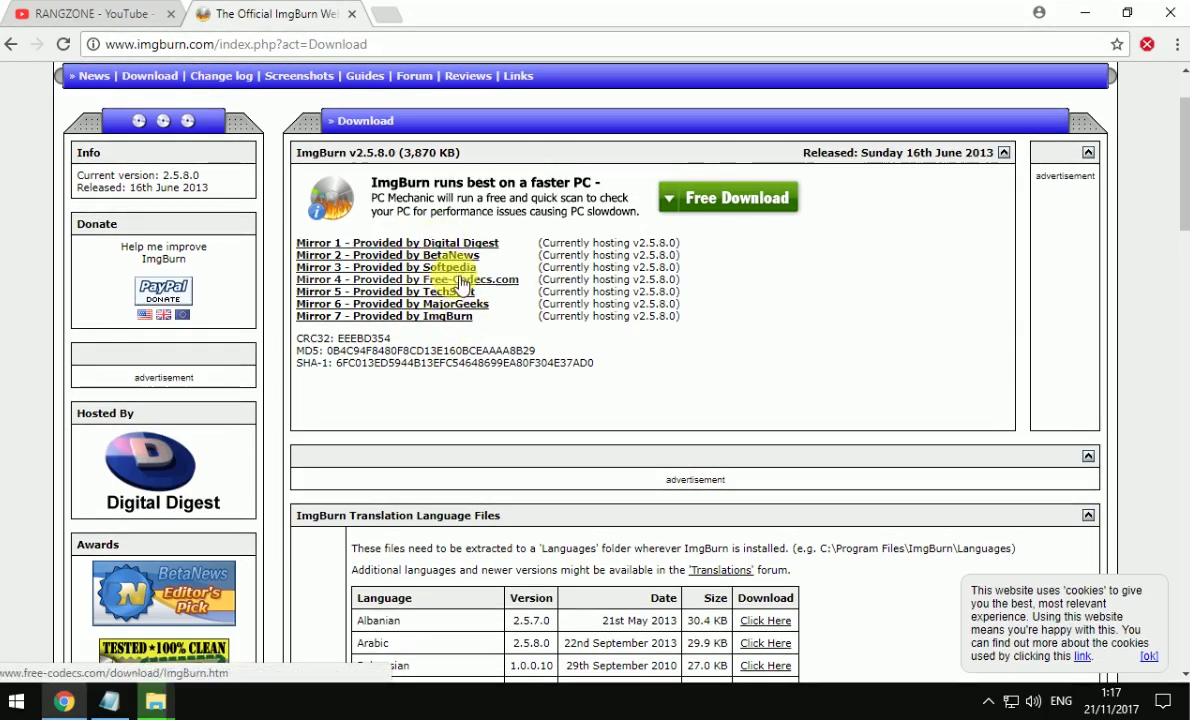
scroll(453, 280, "down", 2)
scroll(453, 280, "down", 15)
scroll(453, 282, "up", 3)
scroll(453, 280, "up", 13)
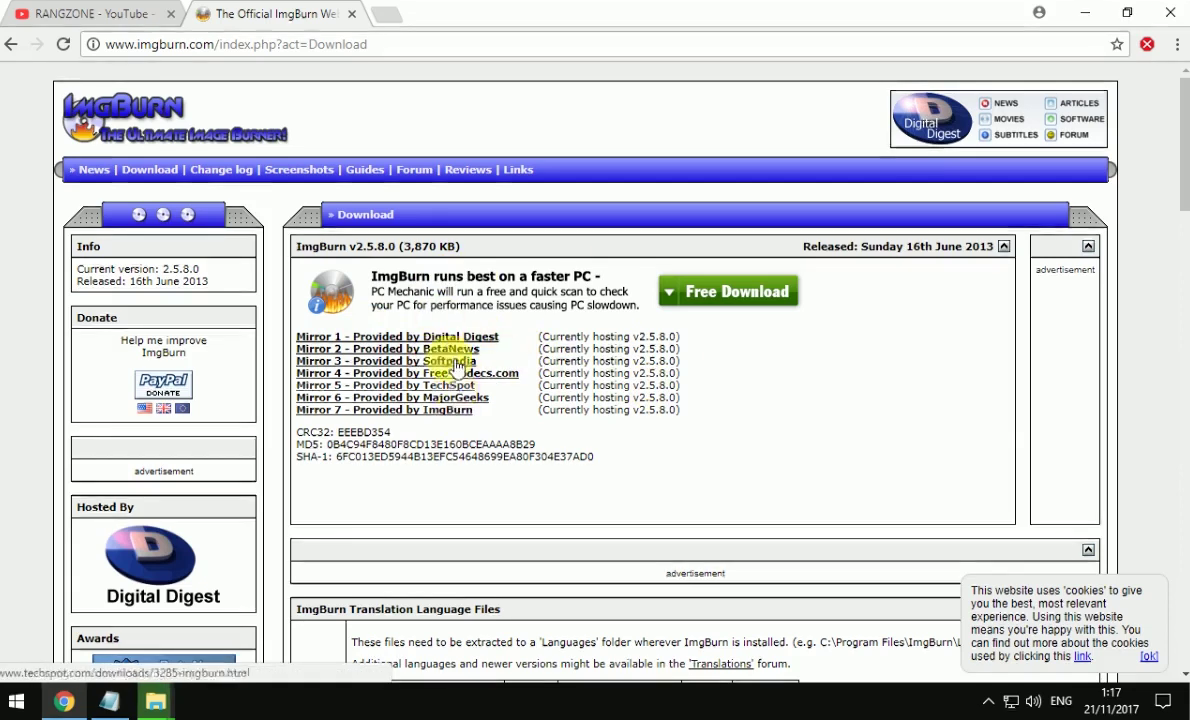
left_click(442, 336)
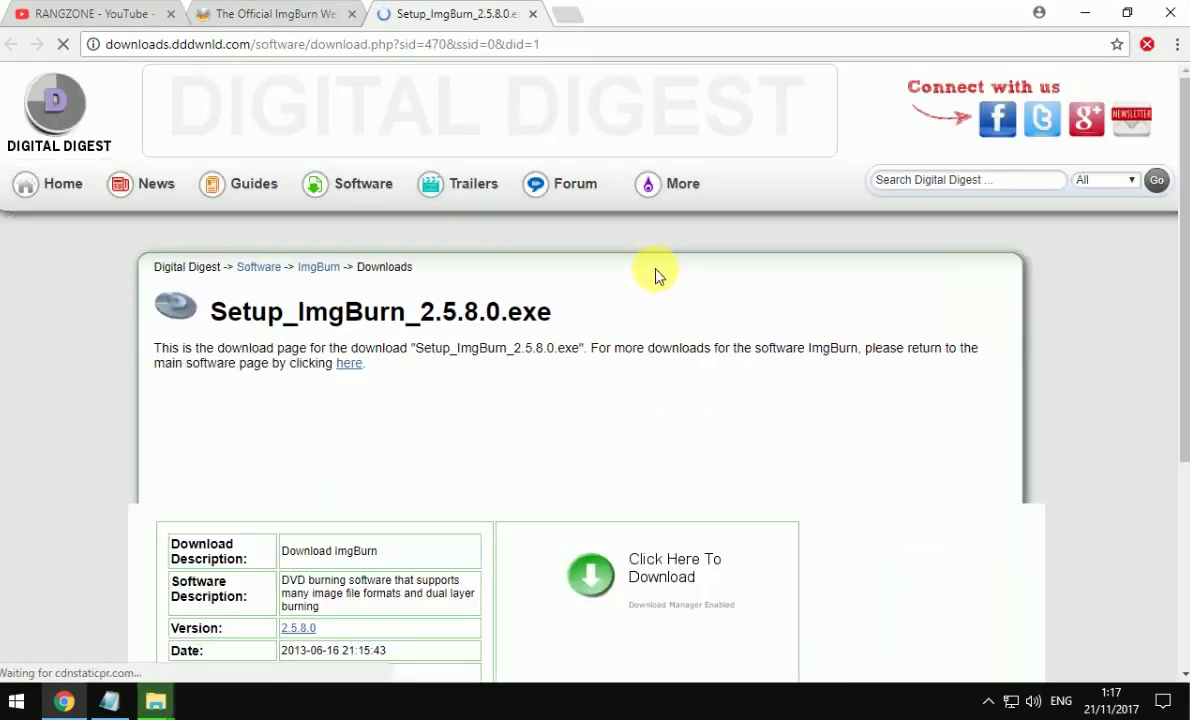
scroll(579, 297, "down", 2)
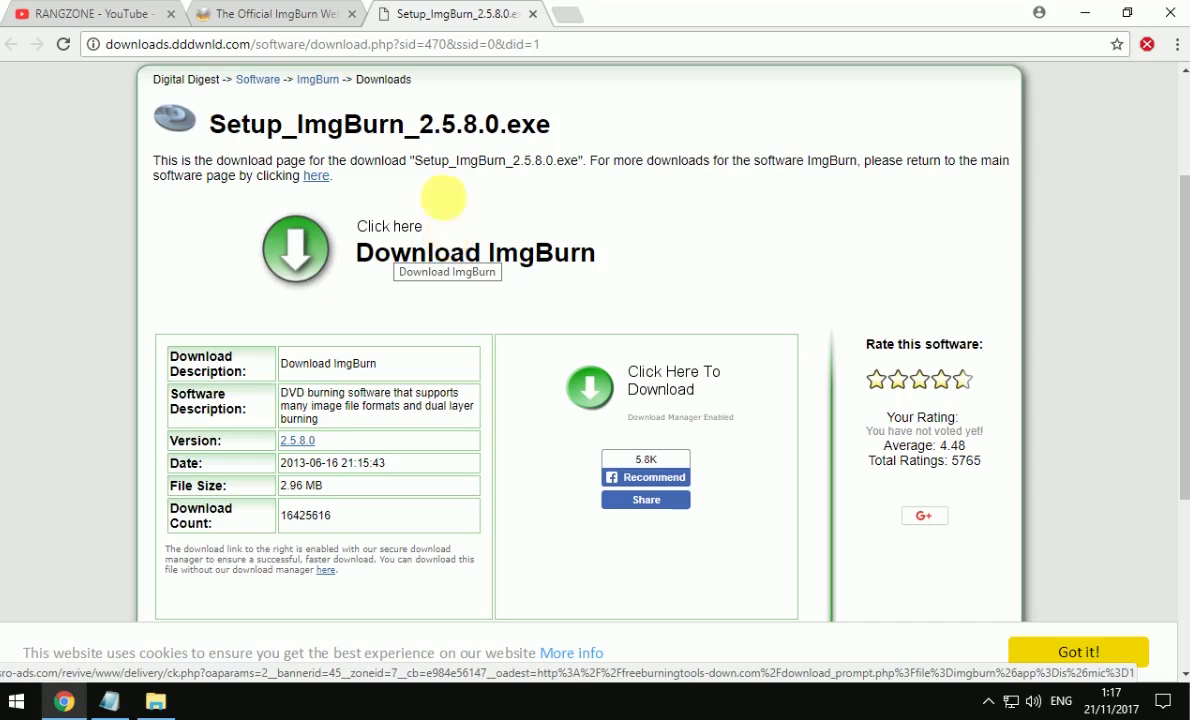
left_click(533, 14)
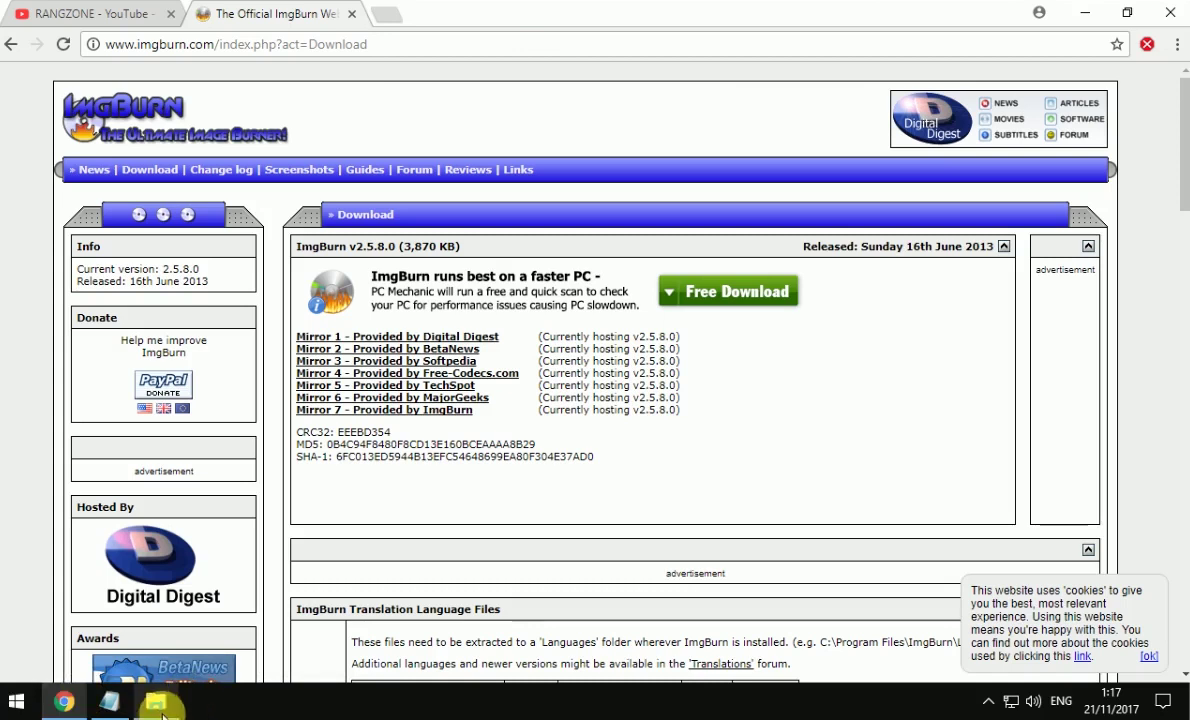
Switch to File Explorer and check the copied folders and files in the win10 folder.
left_click(155, 701)
left_click(360, 440)
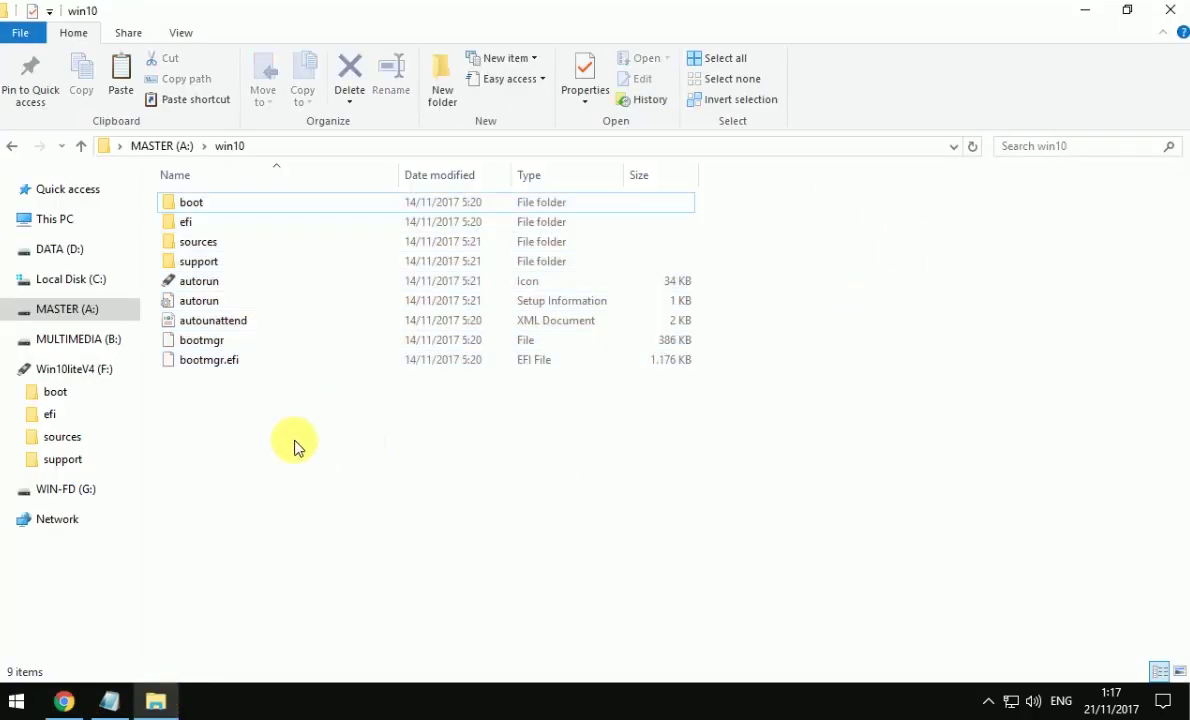
left_click_drag(280, 462, 205, 192)
left_click(360, 500)
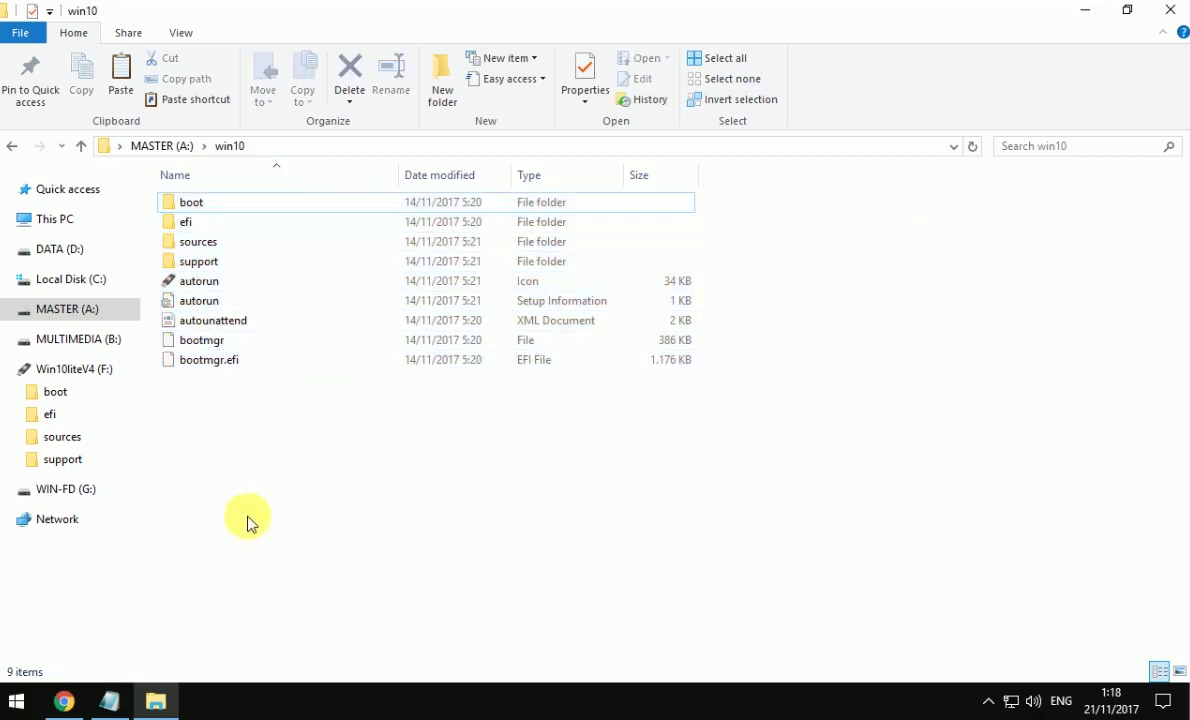
left_click_drag(305, 481, 226, 204)
left_click(288, 568)
Return to the desktop and refresh it, then launch PowerISO as unregistered with its window maximized.
left_click(157, 703)
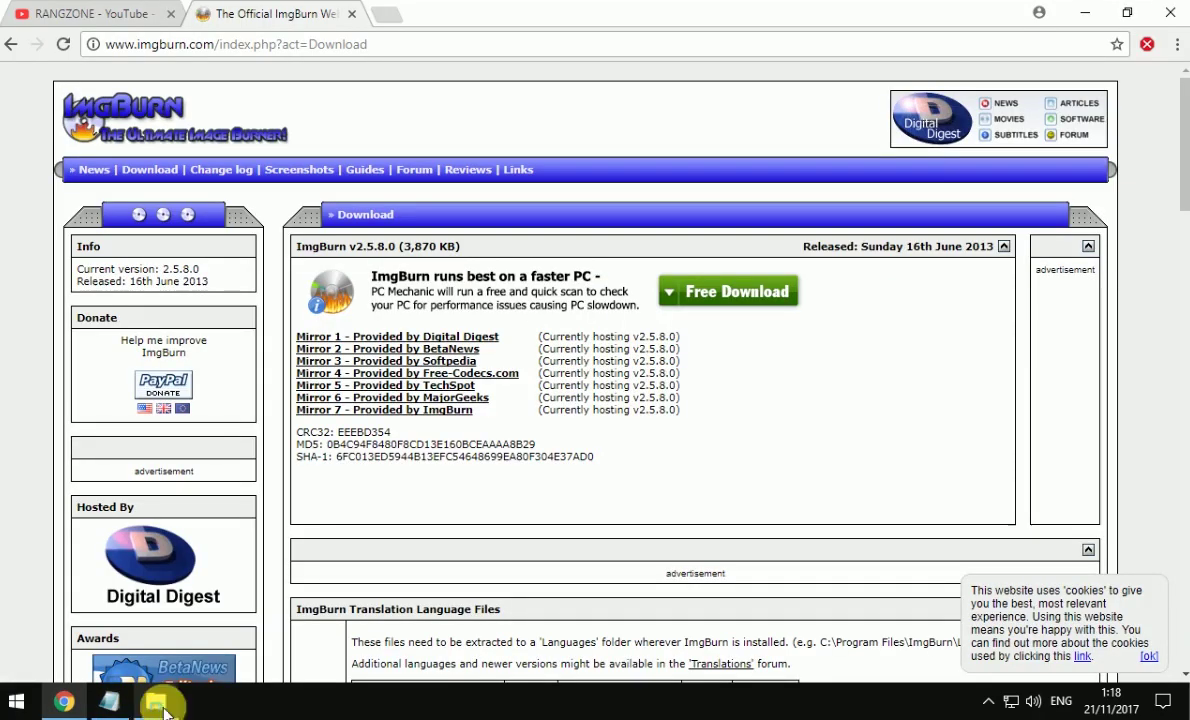
left_click(1090, 22)
right_click(438, 266)
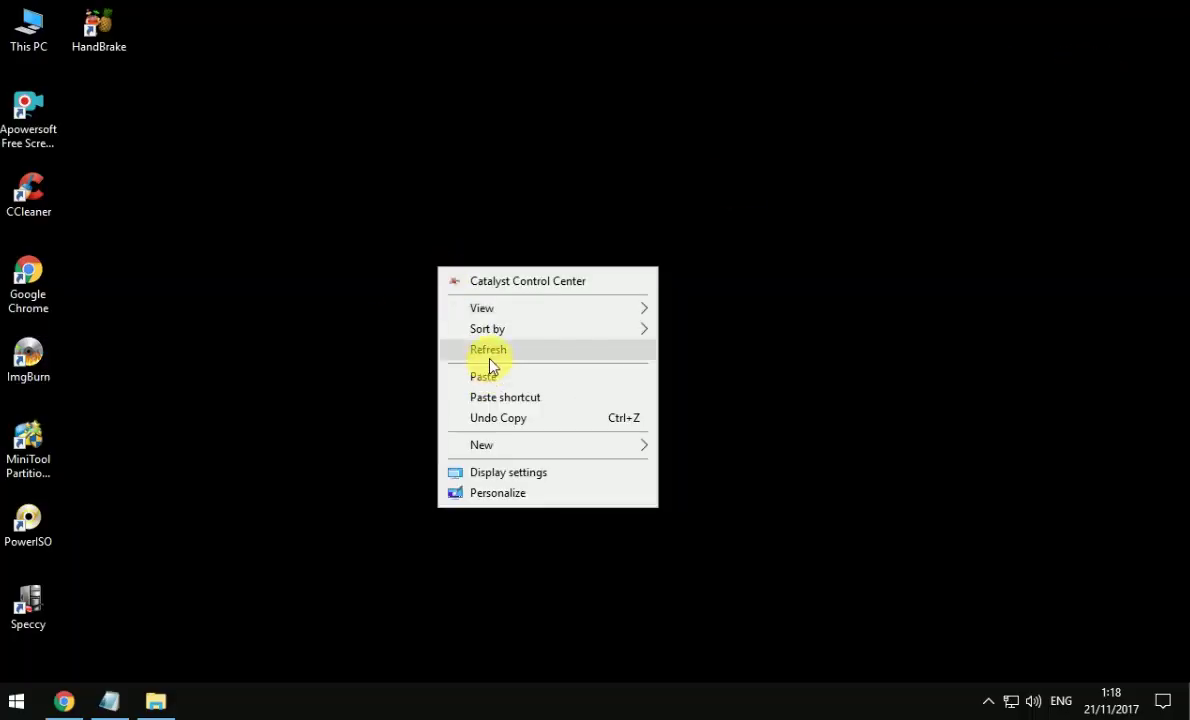
left_click(489, 352)
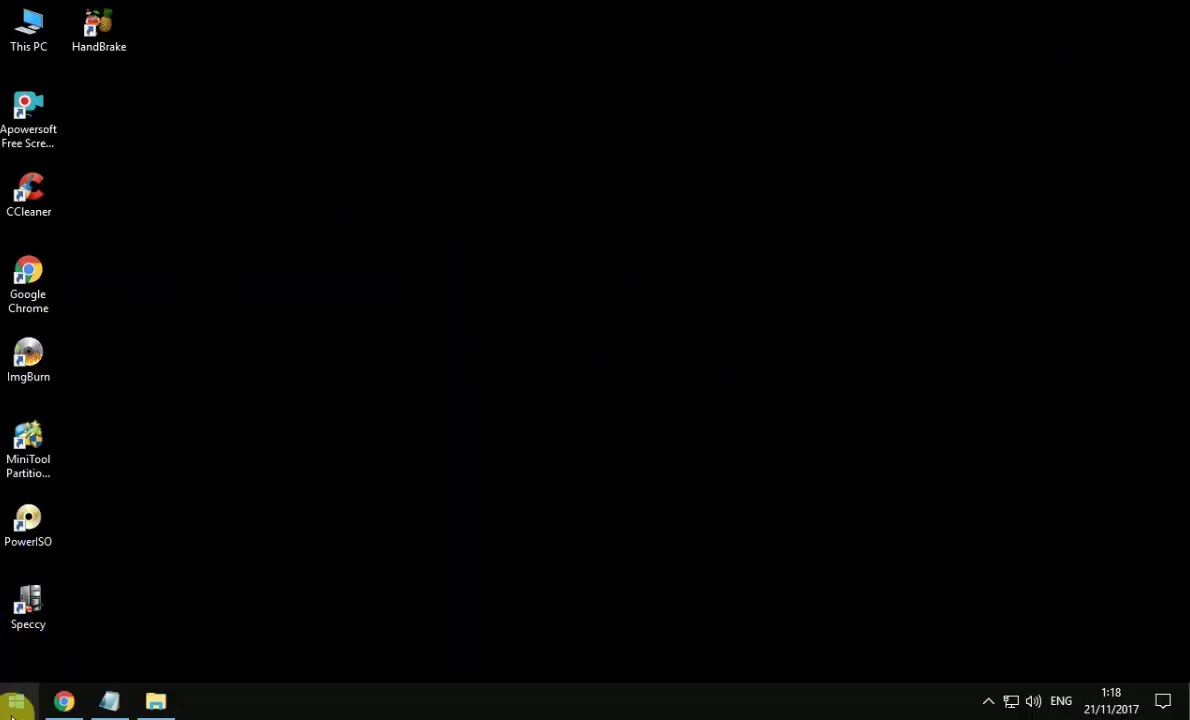
double_click(27, 520)
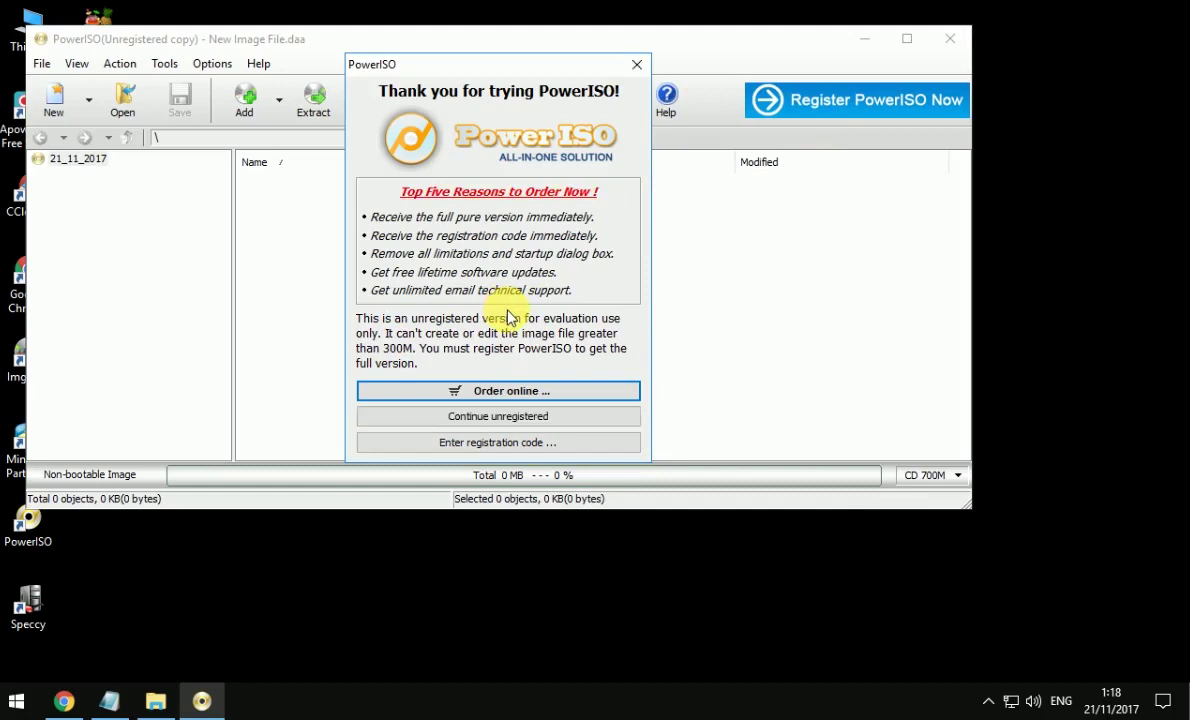
left_click(540, 420)
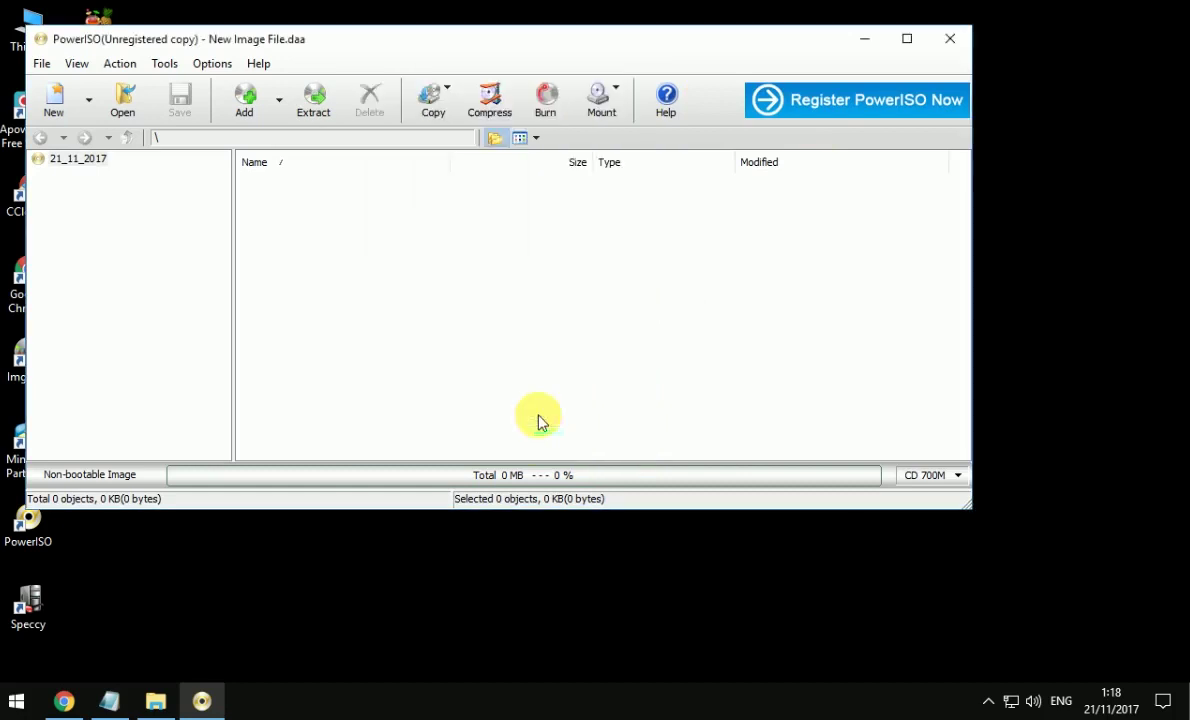
left_click(907, 38)
left_click(46, 126)
left_click(46, 126)
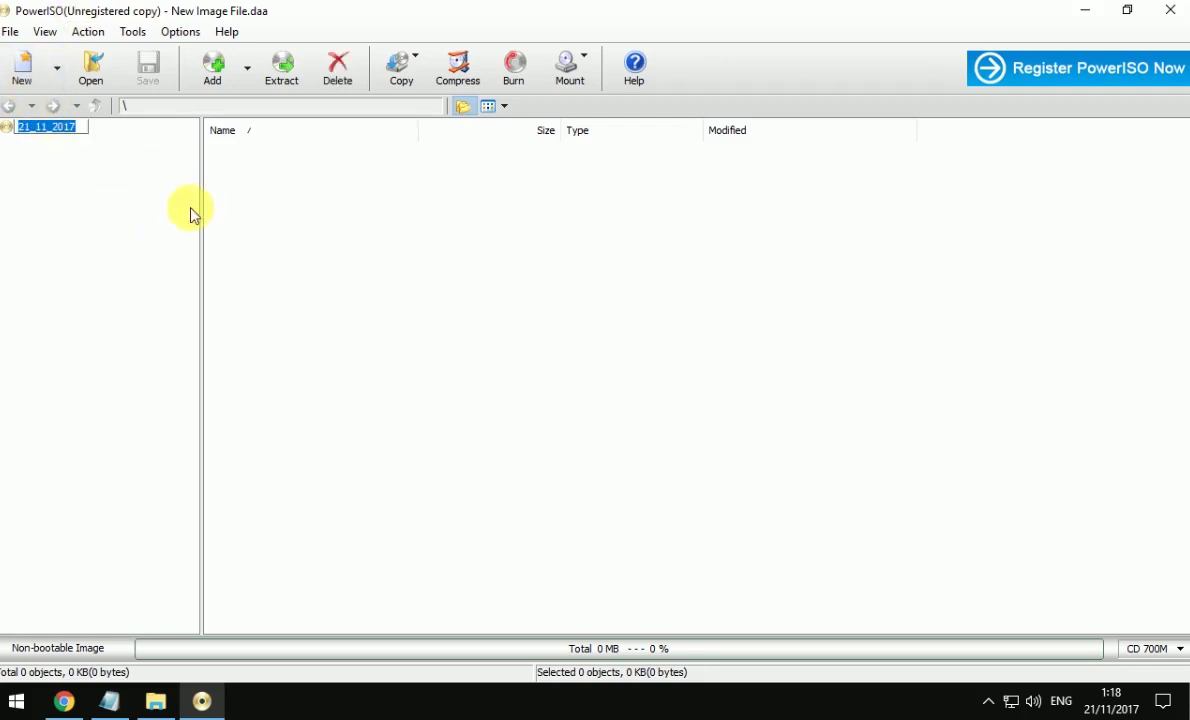
left_click(90, 141)
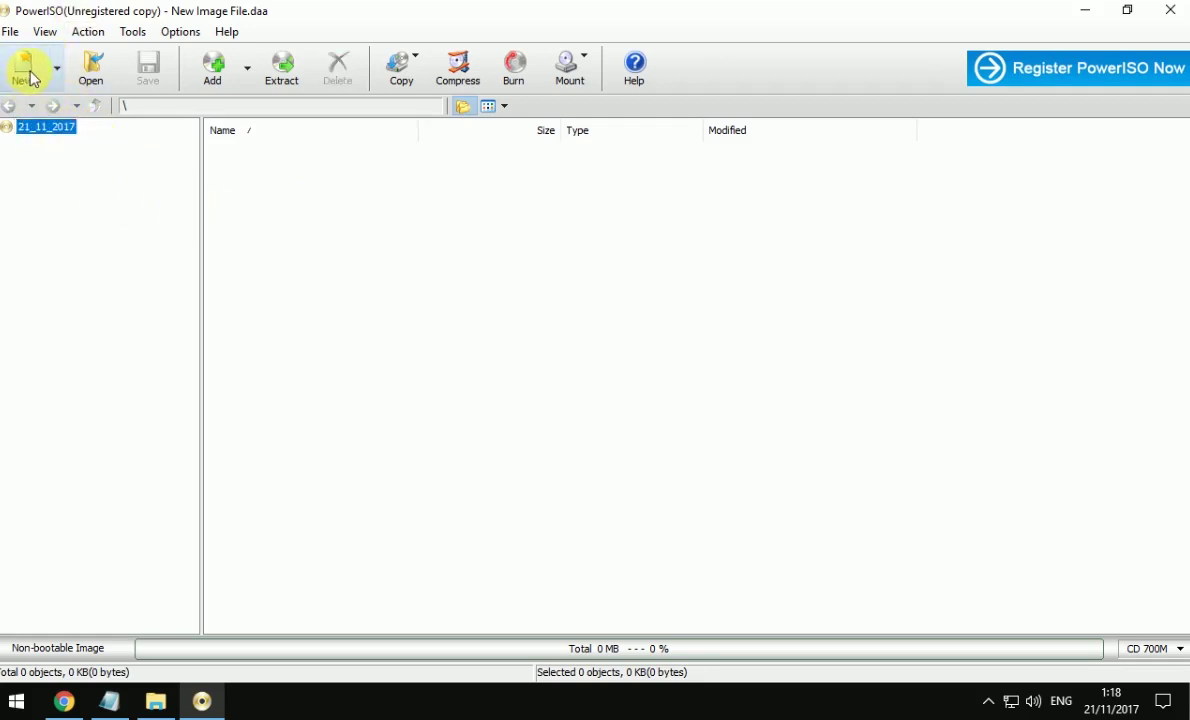
Add everything in the win10 folder to the new PowerISO image and set the media size to DVD 4.7G.
left_click(155, 701)
left_click_drag(244, 532, 185, 192)
left_click_drag(212, 255, 462, 358)
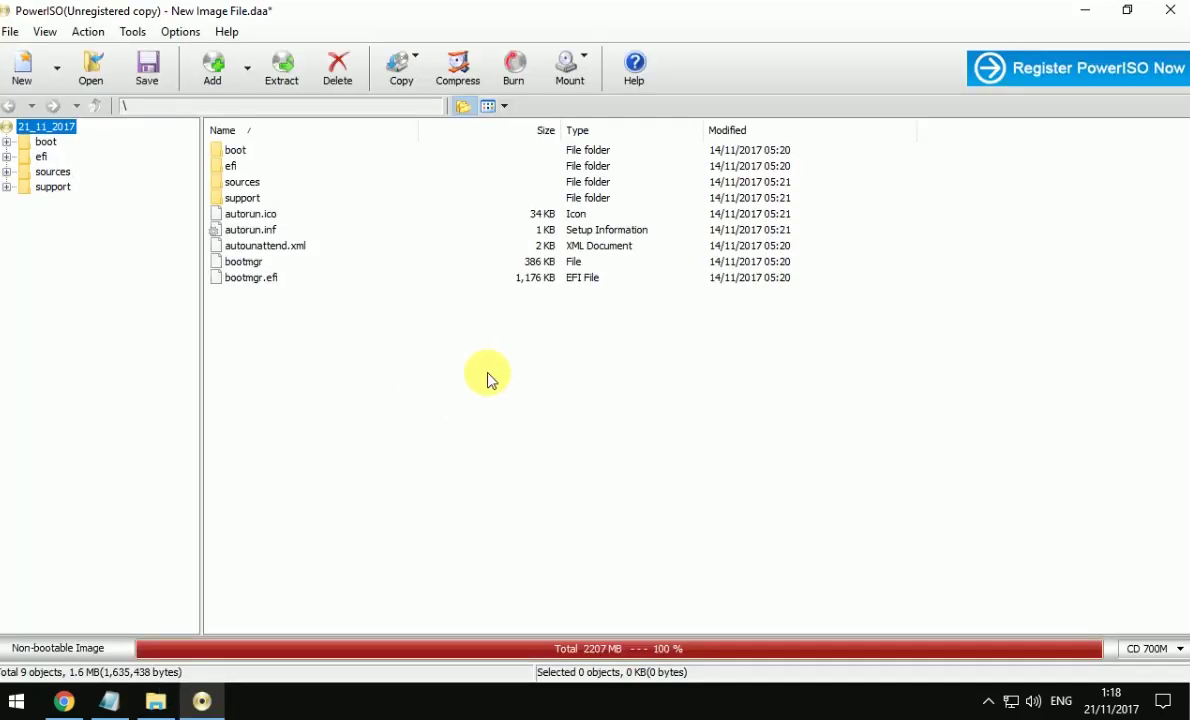
left_click(1155, 648)
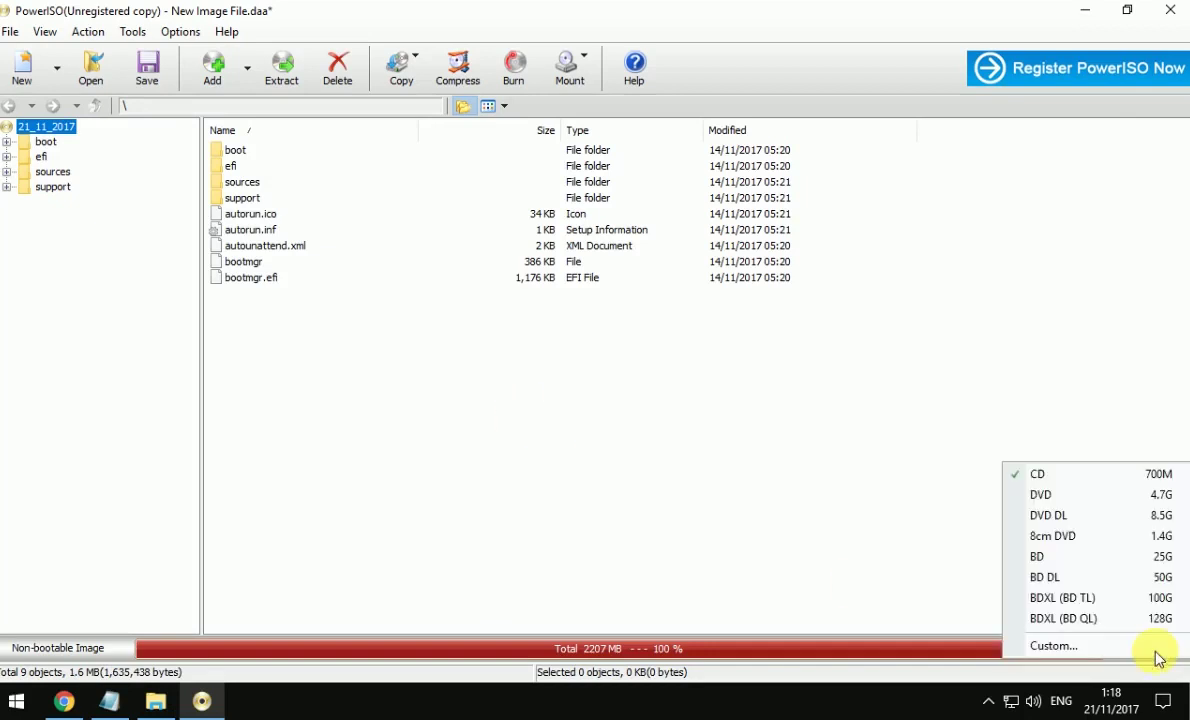
left_click(1078, 493)
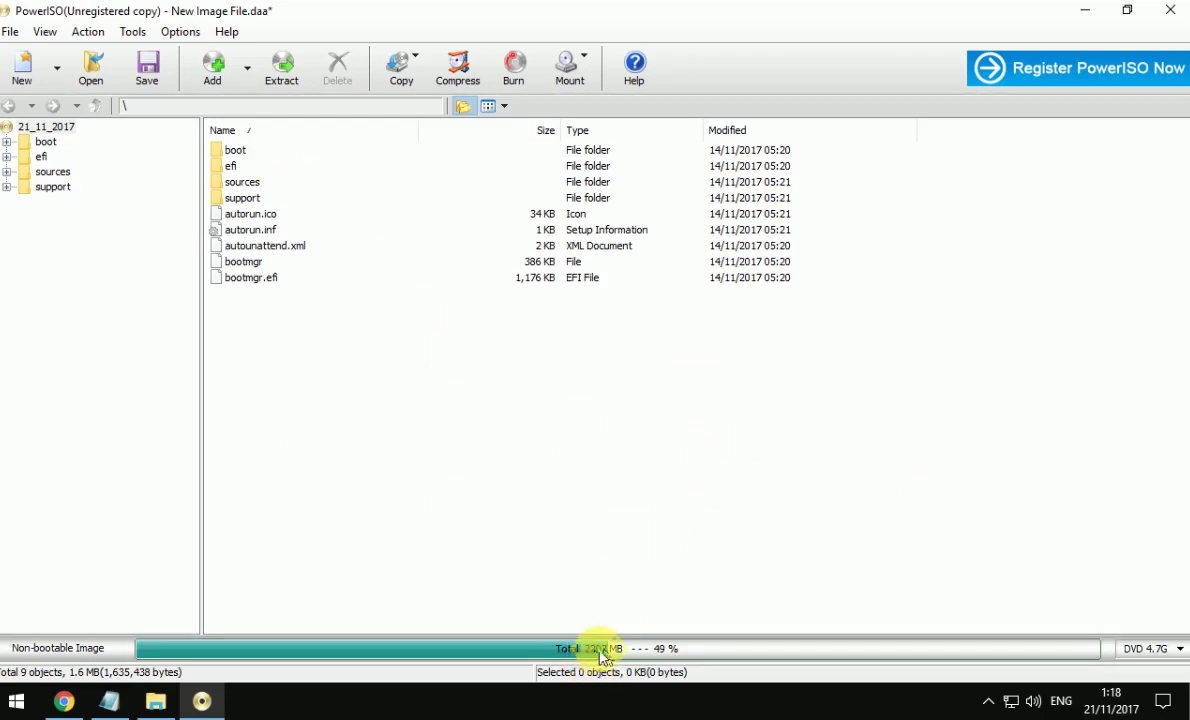
Close PowerISO and discard the unsaved new image.
left_click(566, 540)
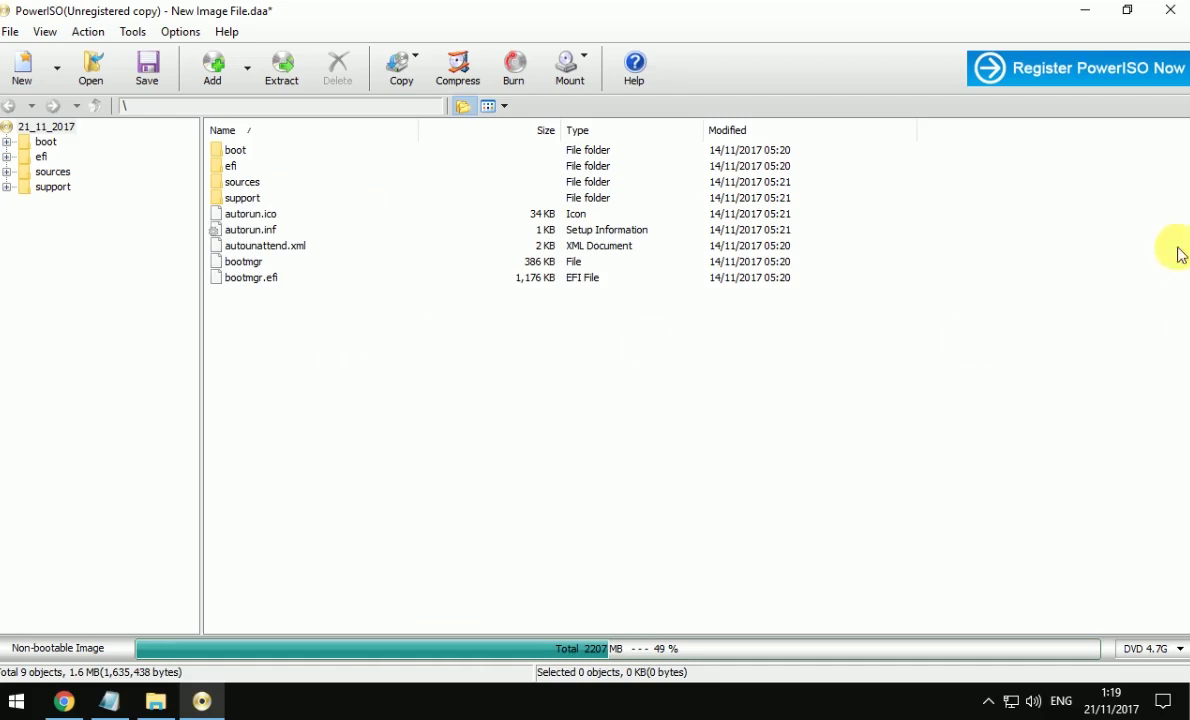
left_click(1169, 12)
left_click(632, 393)
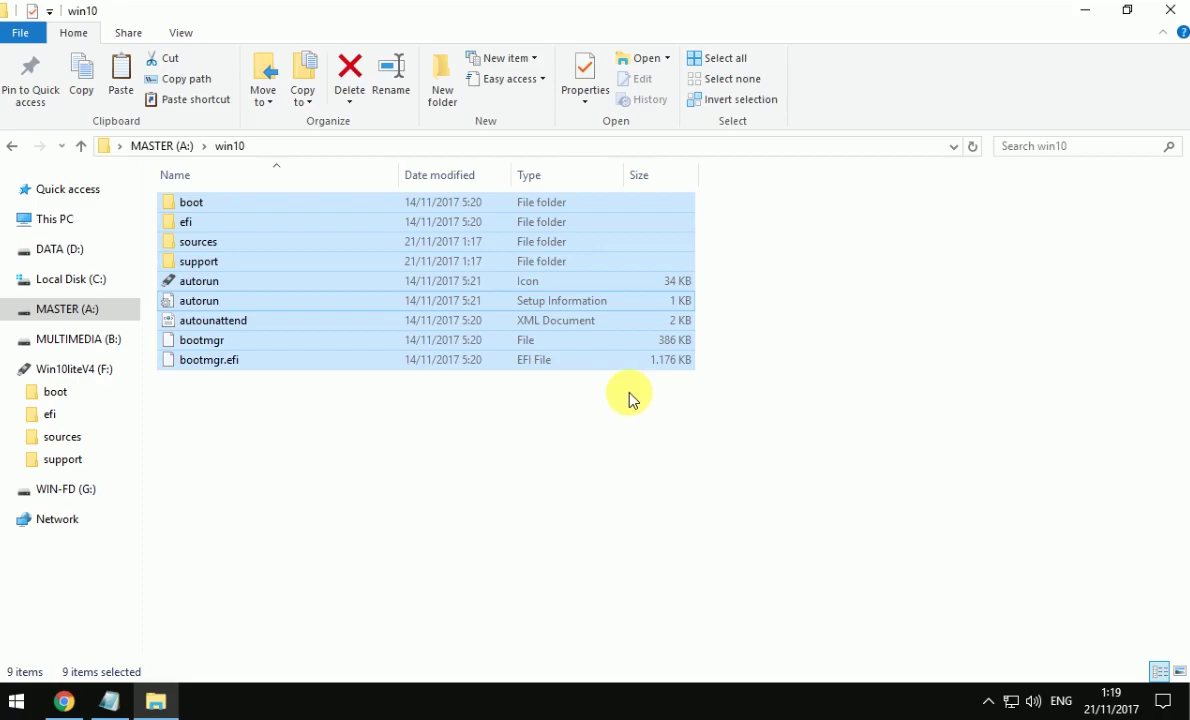
Return to the desktop and refresh it, then launch ImgBurn in the mode for creating an image file from files/folders.
left_click(155, 700)
right_click(401, 305)
left_click(459, 384)
double_click(40, 378)
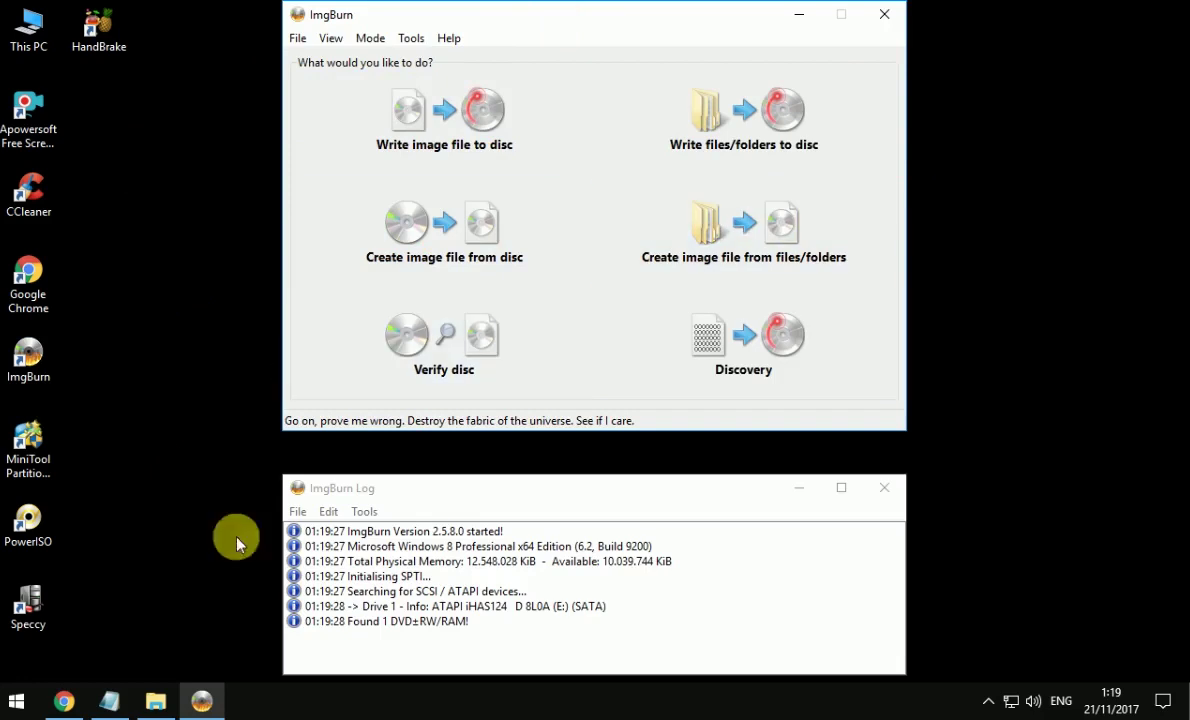
left_click(800, 262)
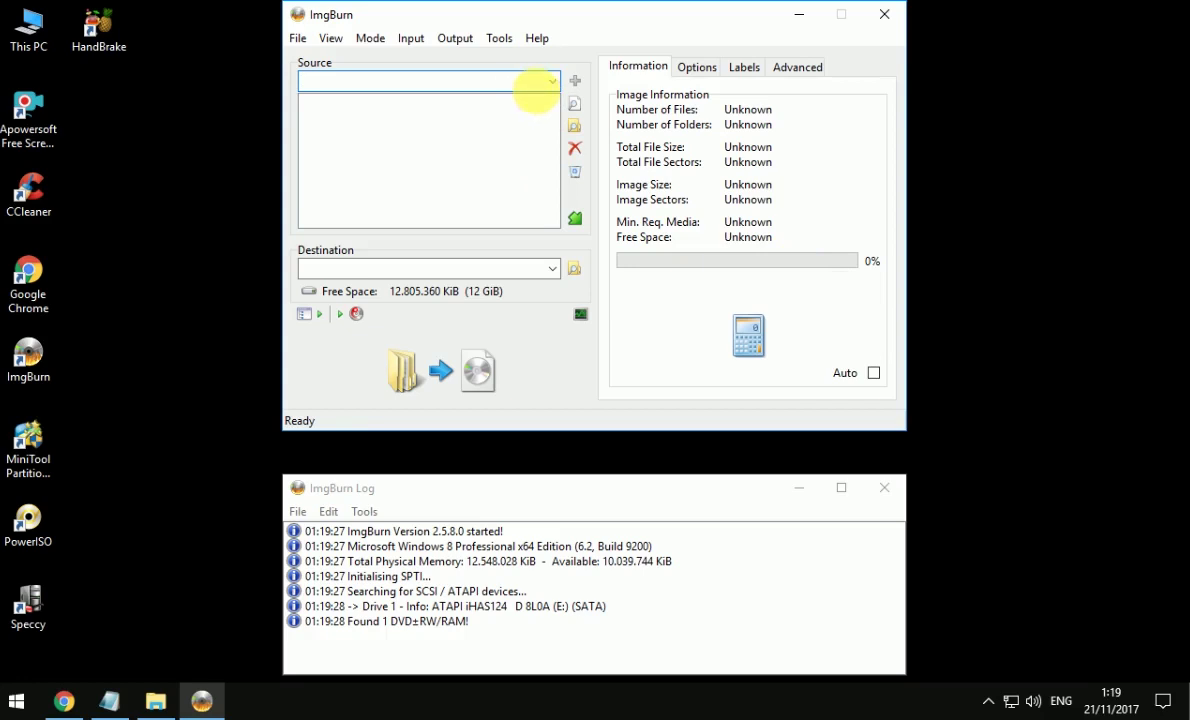
Add the win10 folder on the MASTER (A:) drive as the source for the image.
left_click(585, 133)
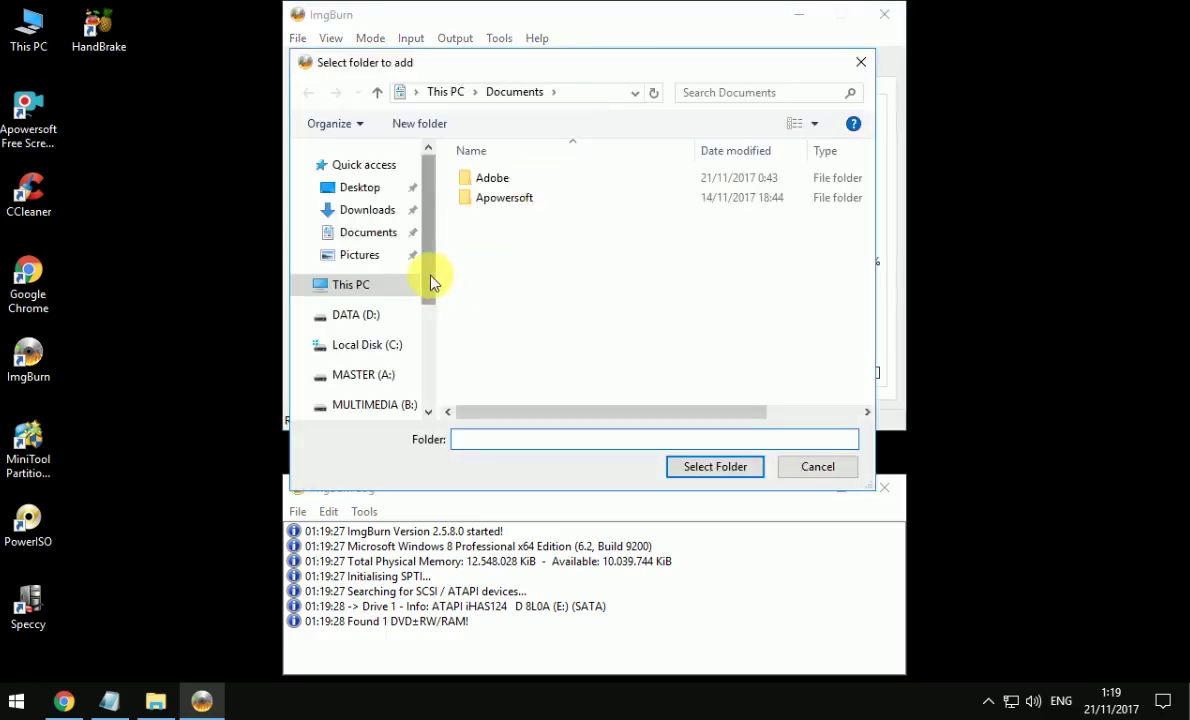
left_click_drag(430, 274, 430, 320)
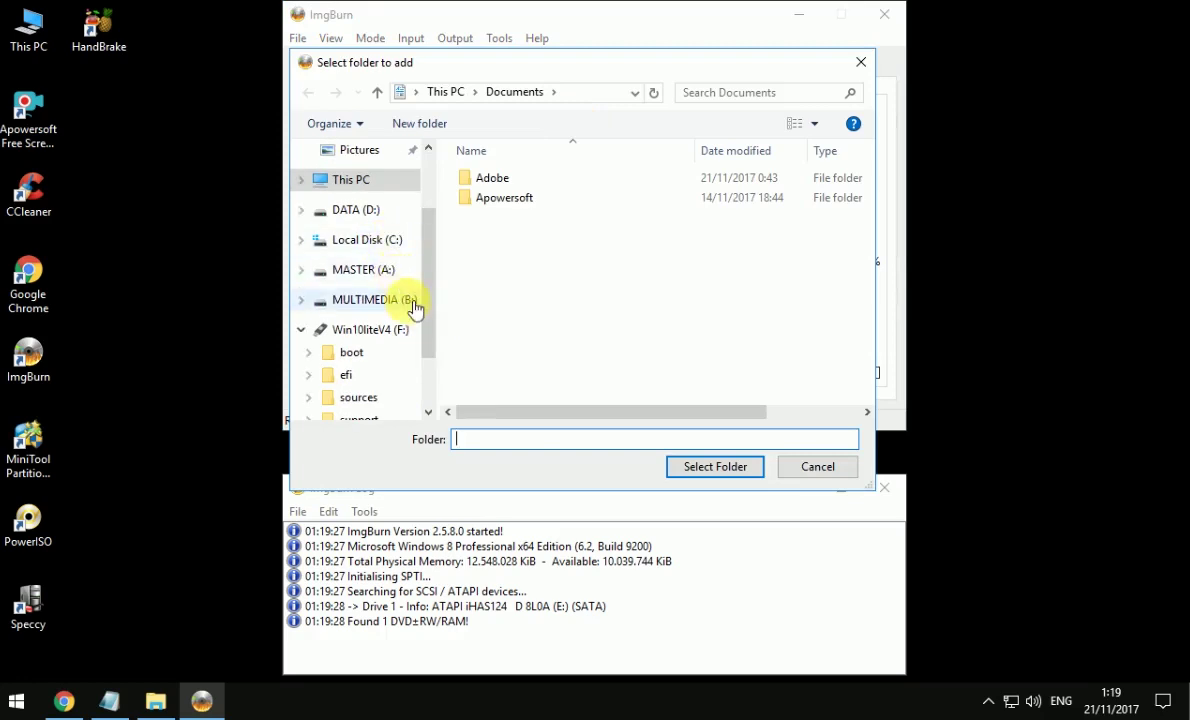
left_click(390, 272)
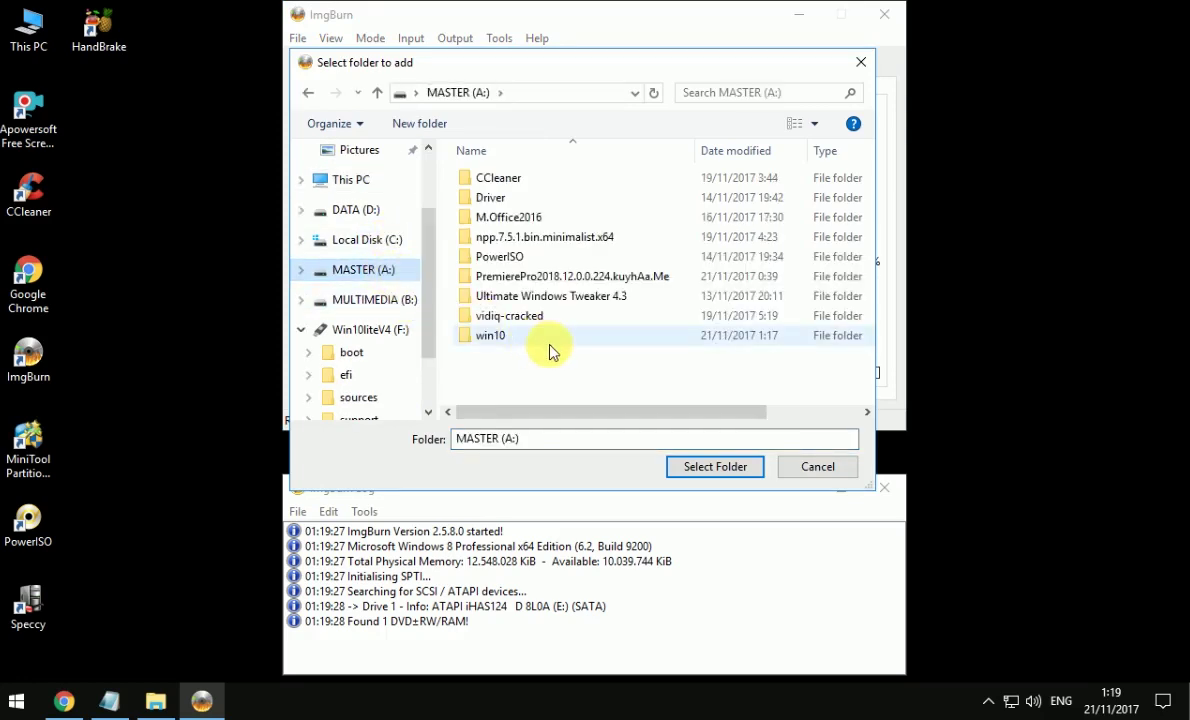
double_click(510, 336)
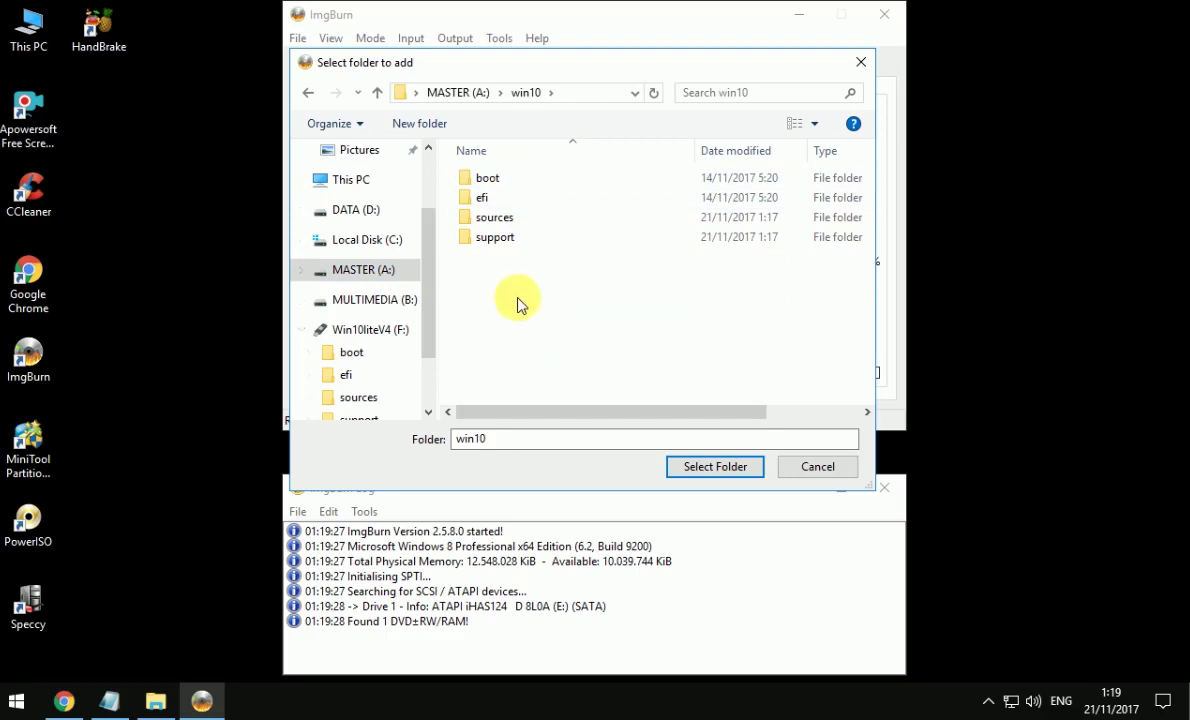
left_click(310, 94)
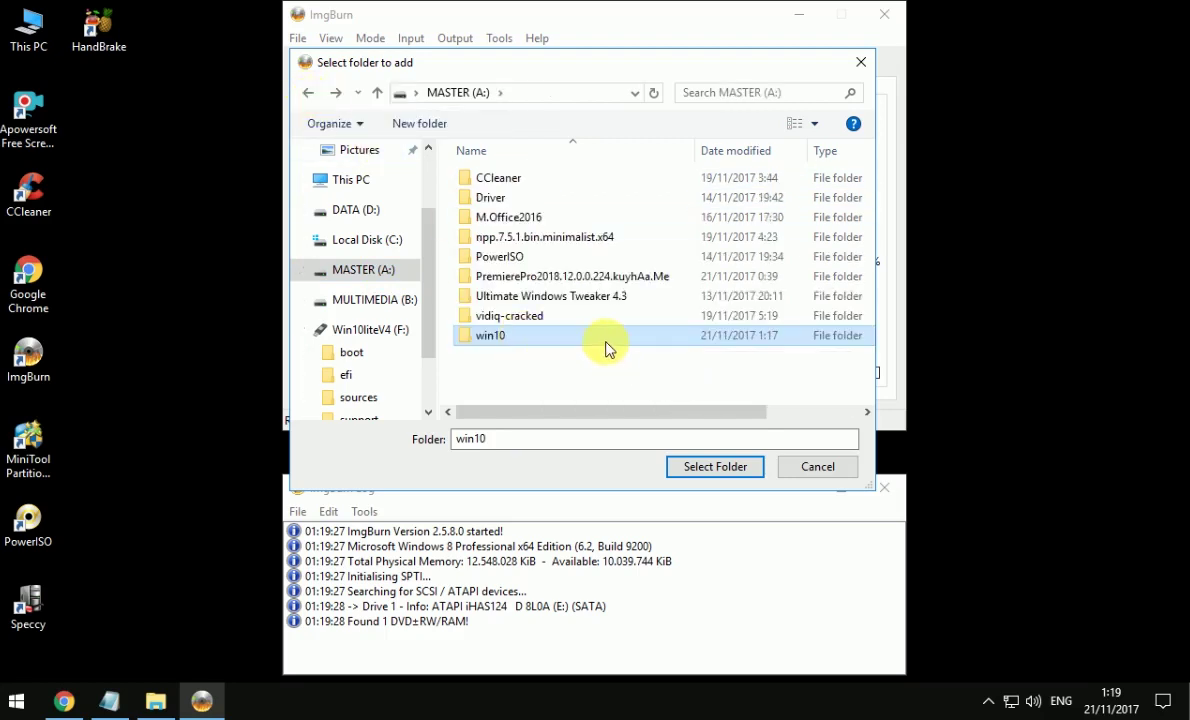
mouse_move(605, 348)
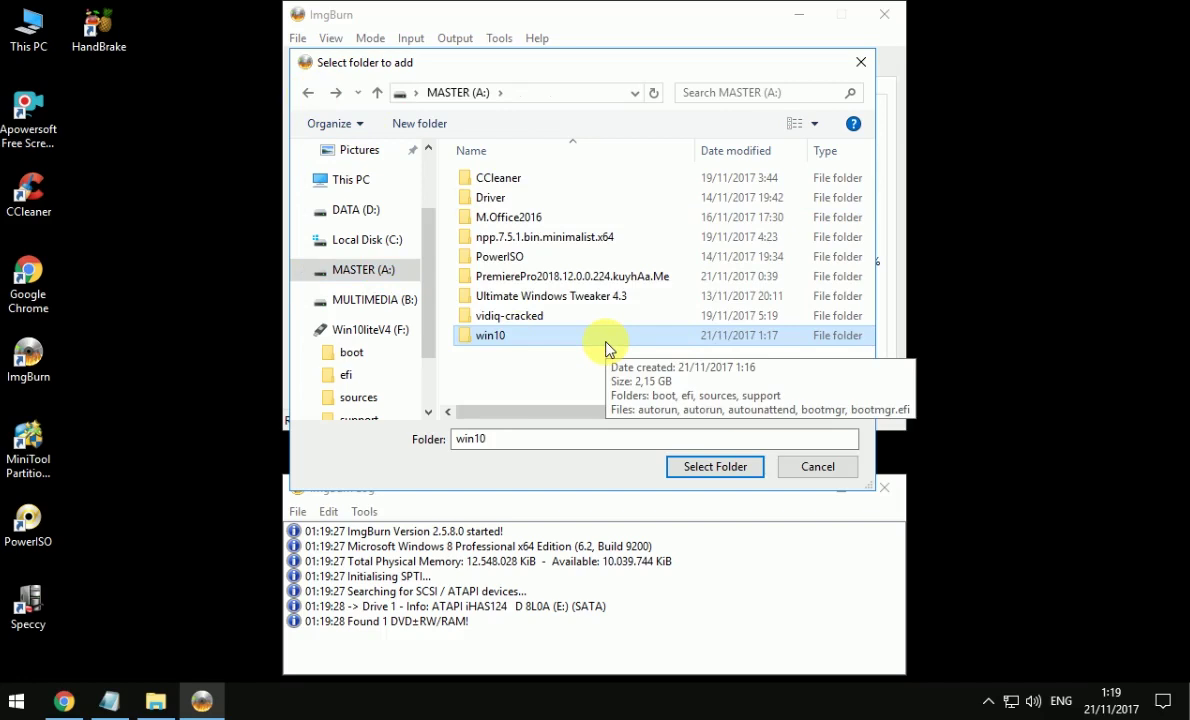
left_click(605, 340)
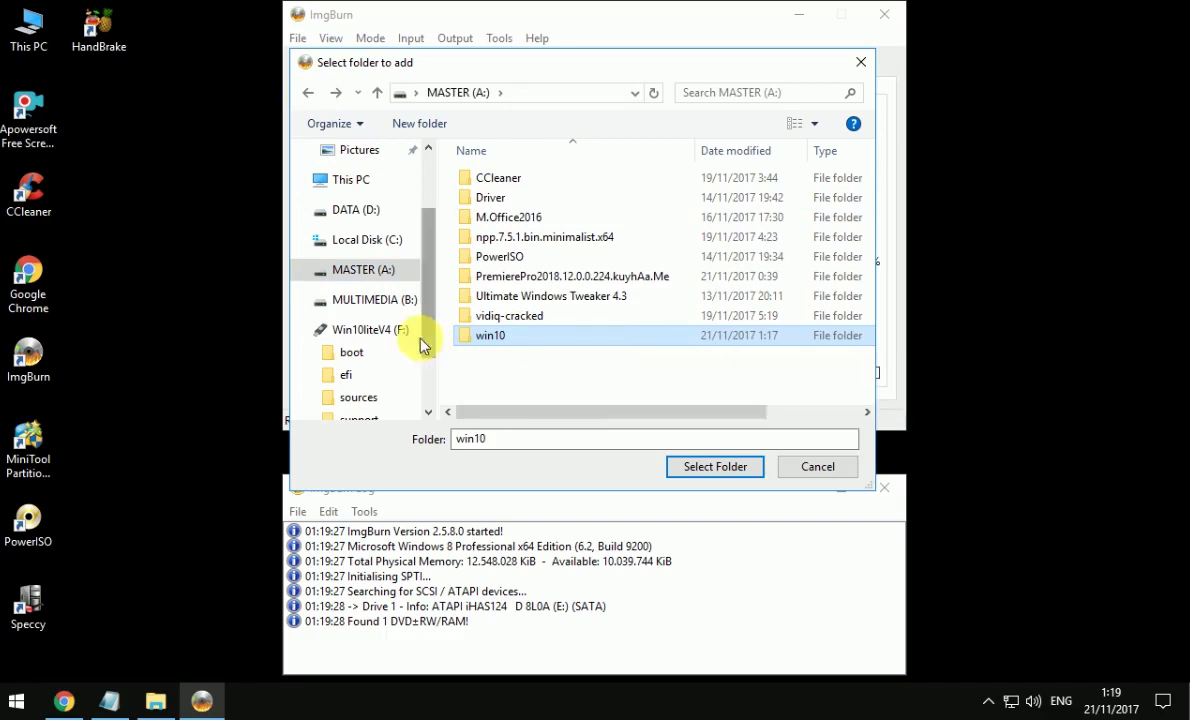
left_click(566, 390)
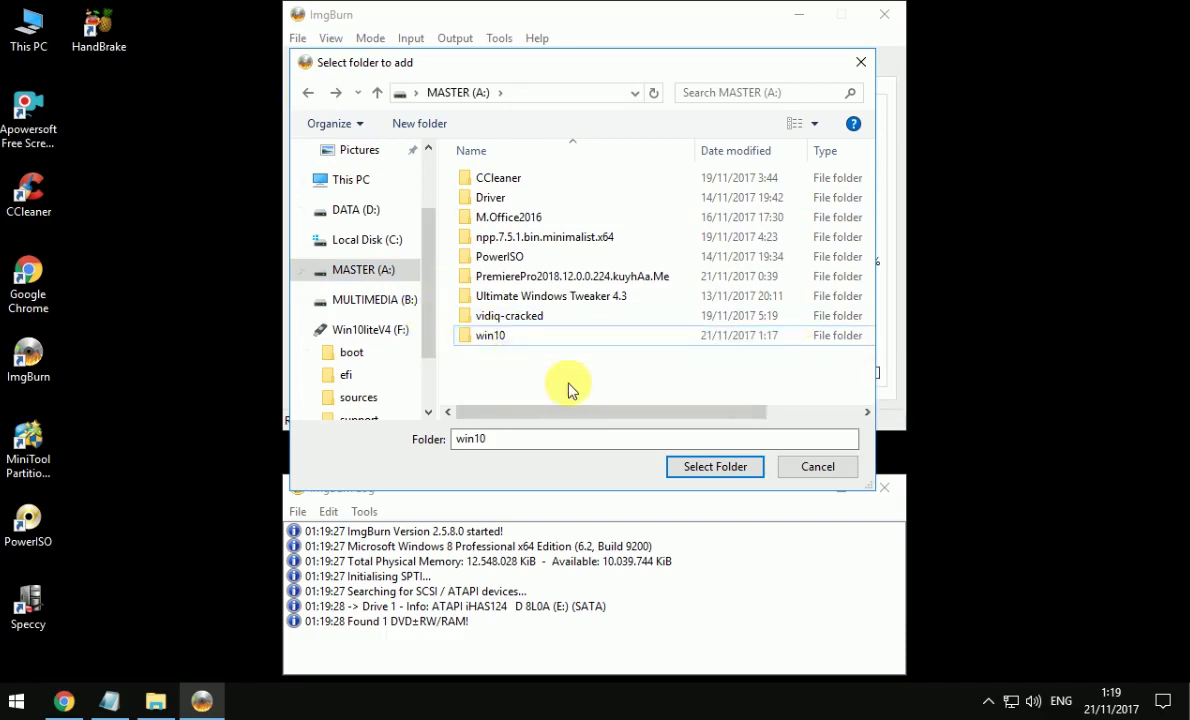
left_click(530, 340)
left_click(709, 469)
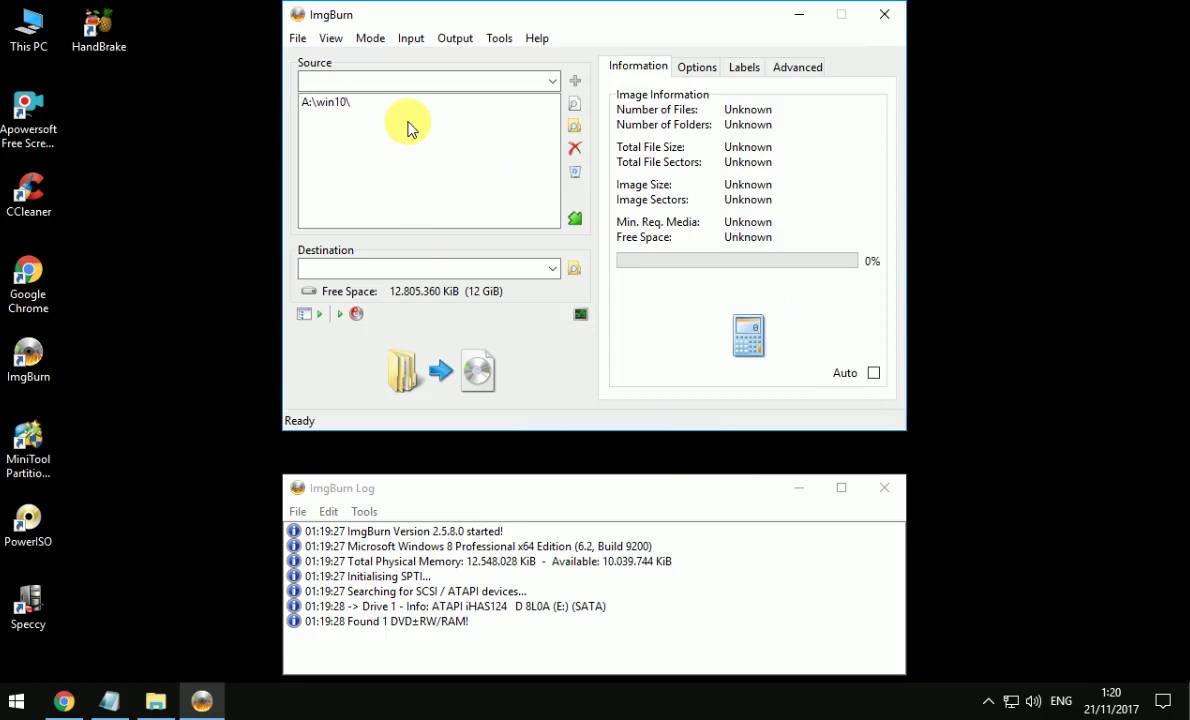
Set the destination to an ISO file named win10 on the MULTIMEDIA (B:) drive.
left_click(550, 271)
left_click(550, 271)
left_click(576, 273)
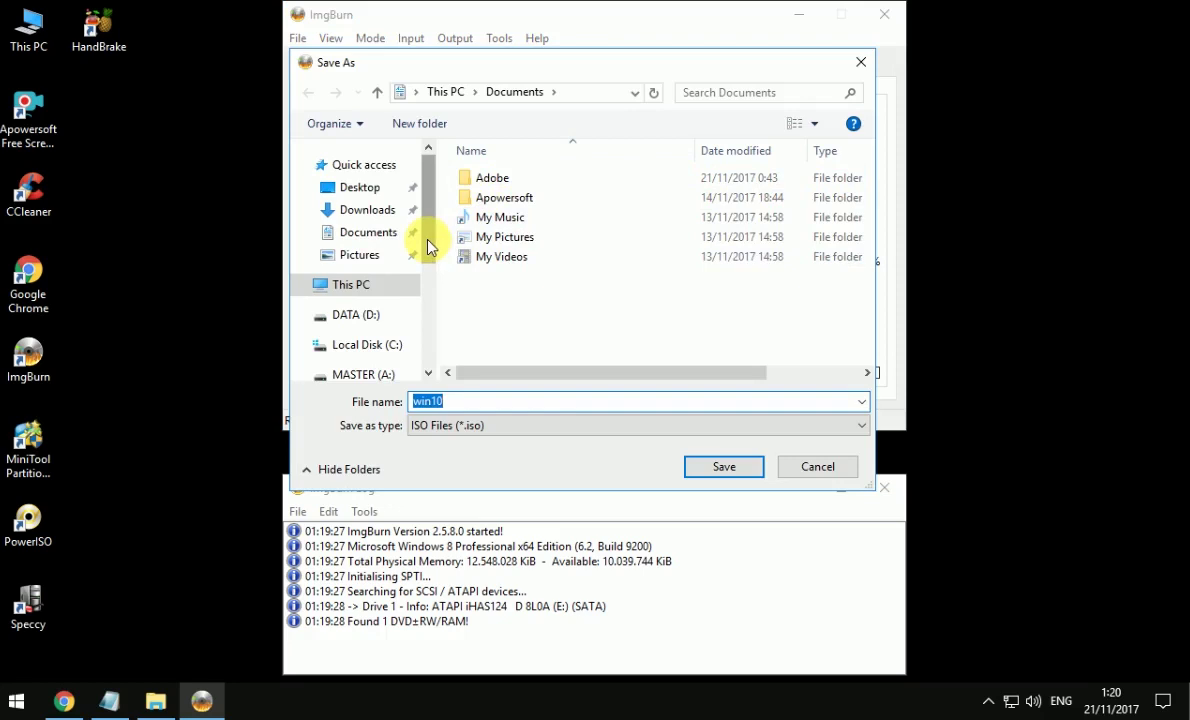
left_click_drag(428, 245, 446, 309)
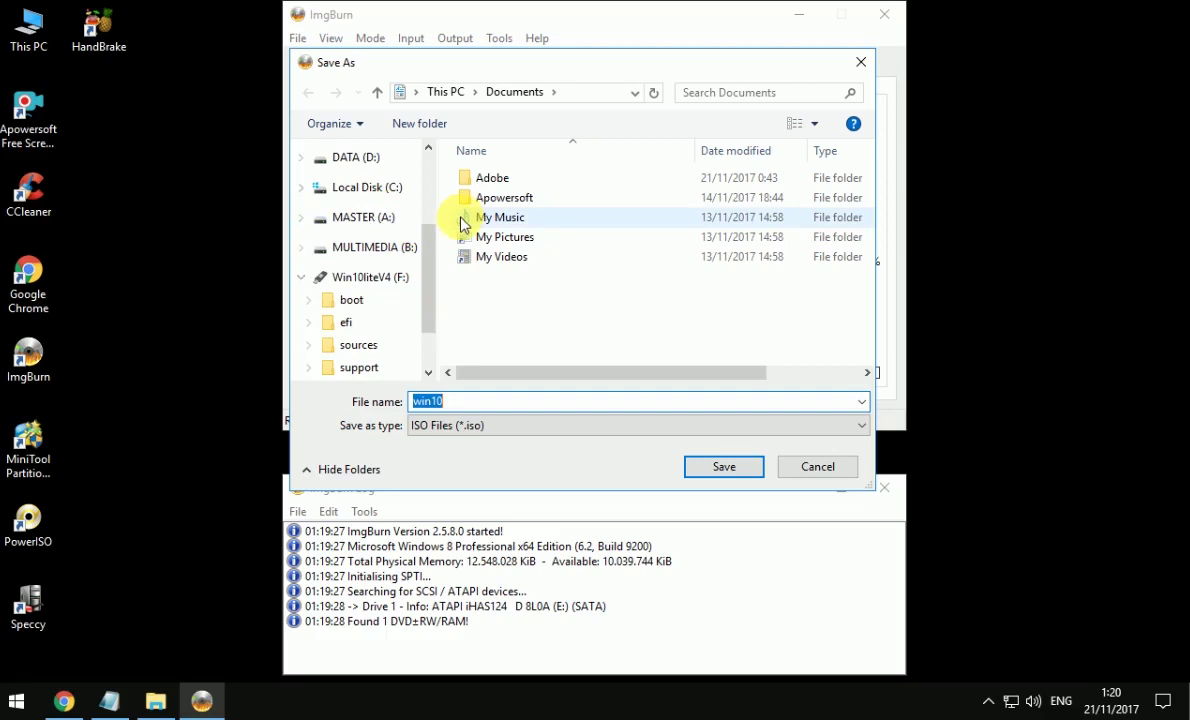
left_click(414, 249)
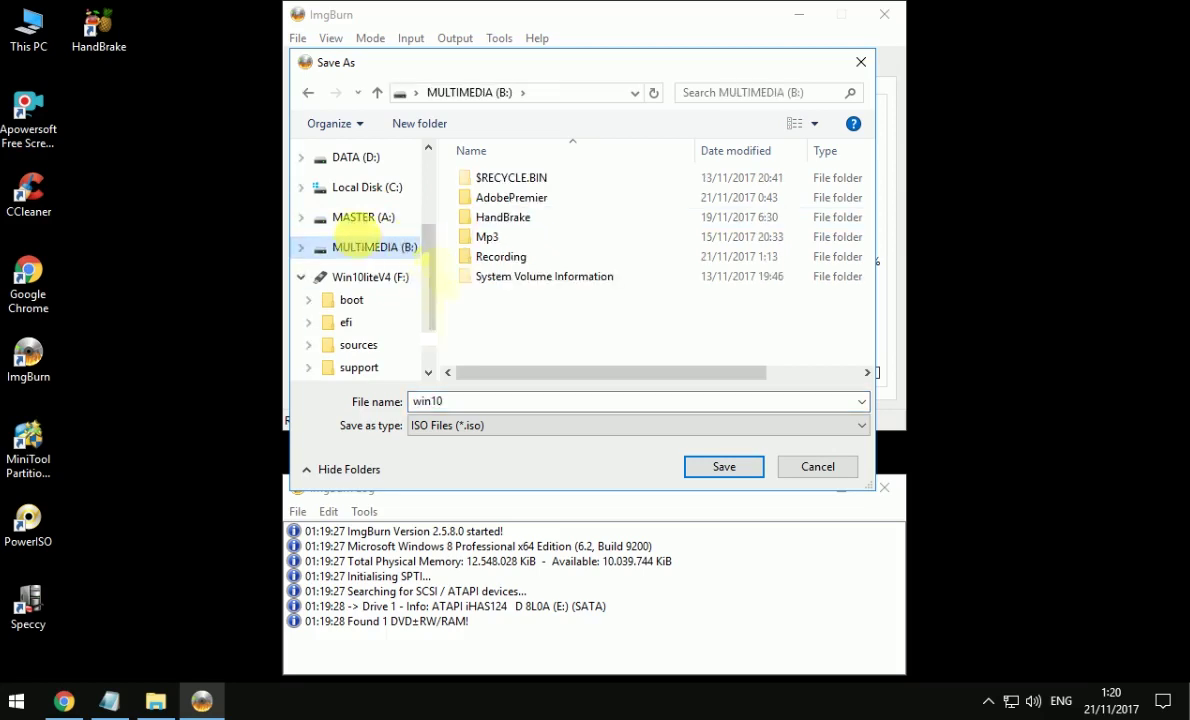
left_click(732, 465)
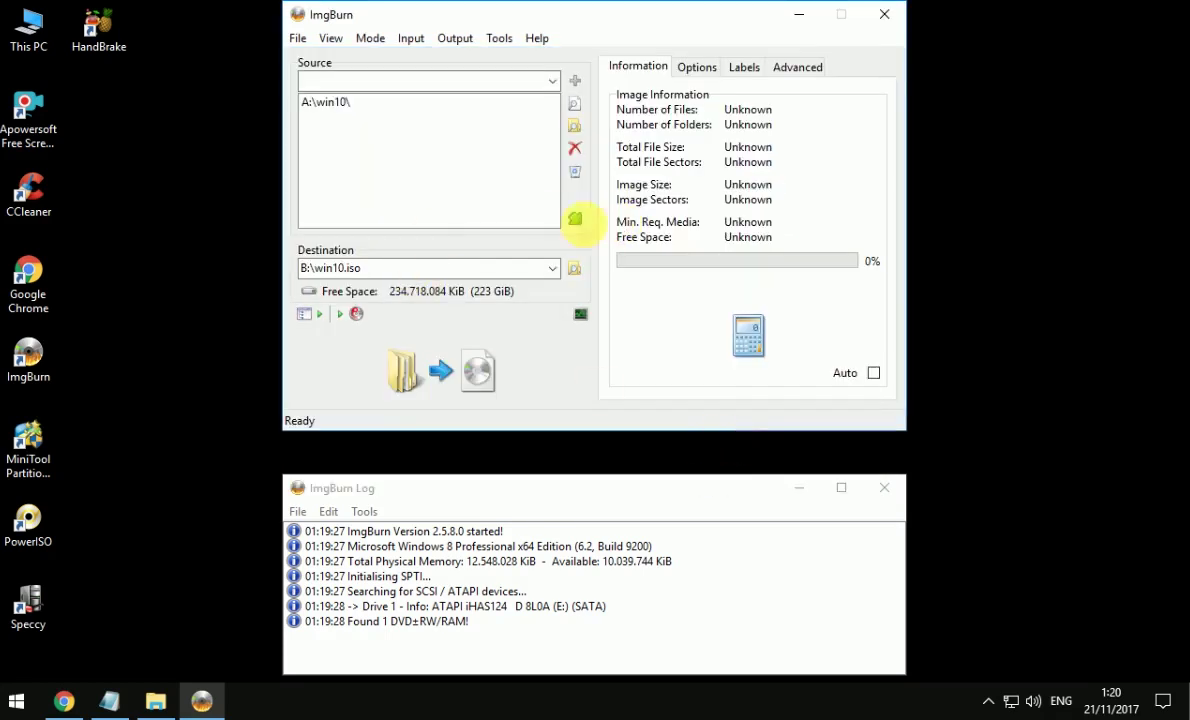
double_click(356, 268)
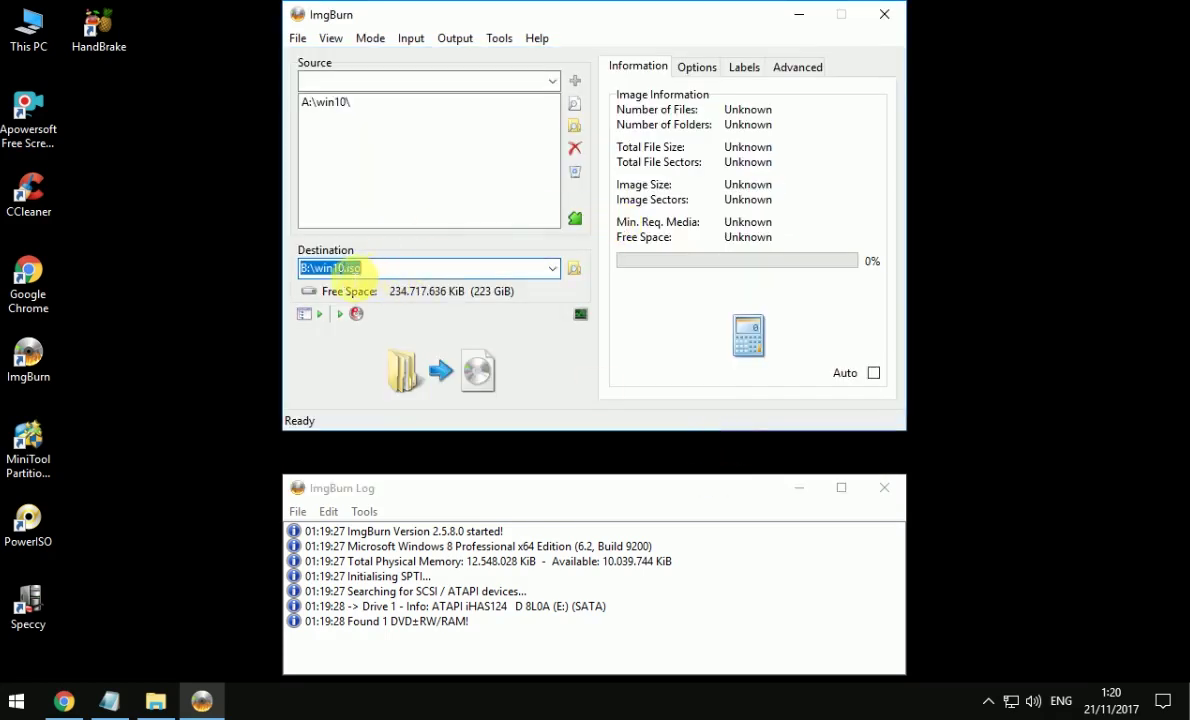
left_click(344, 268)
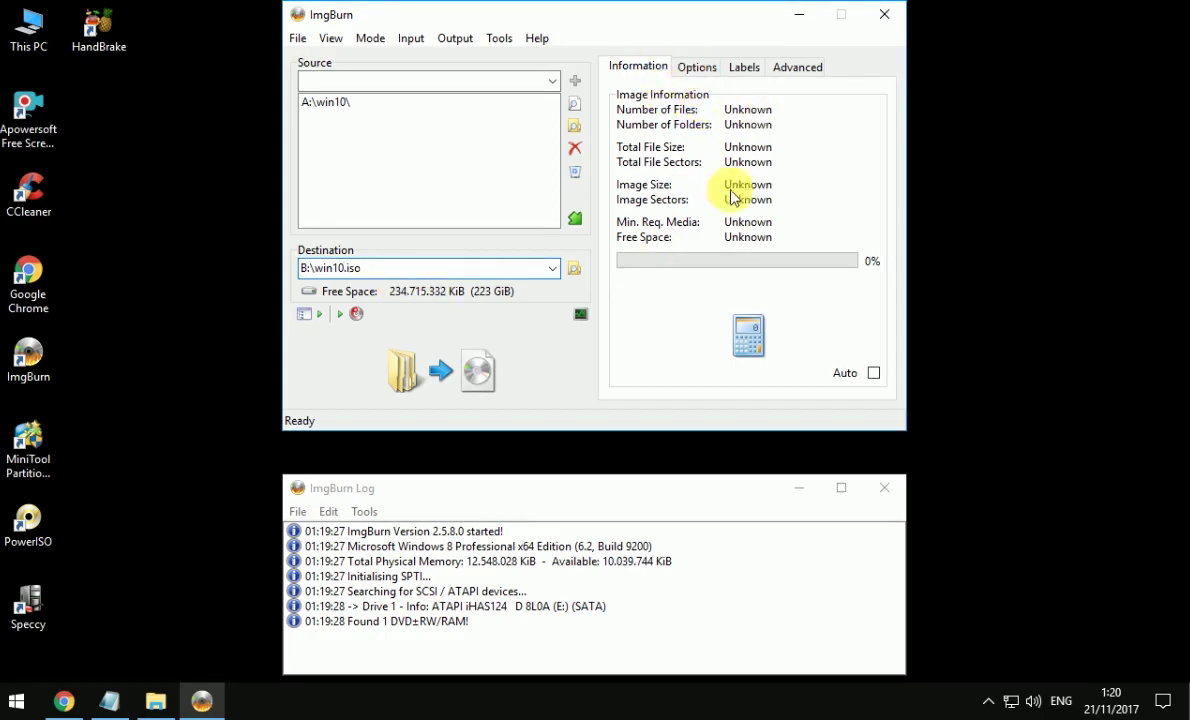
Make the image bootable in the advanced bootable disc settings, keeping the emulation type at None (Custom).
left_click(696, 66)
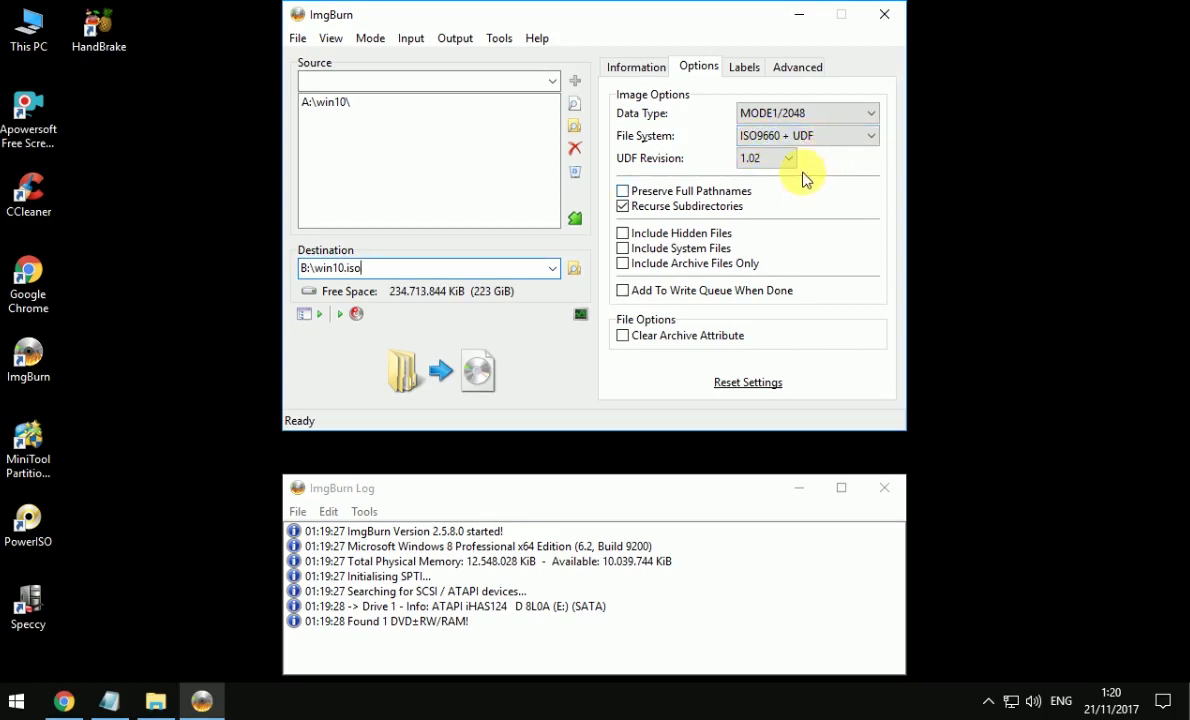
left_click(783, 70)
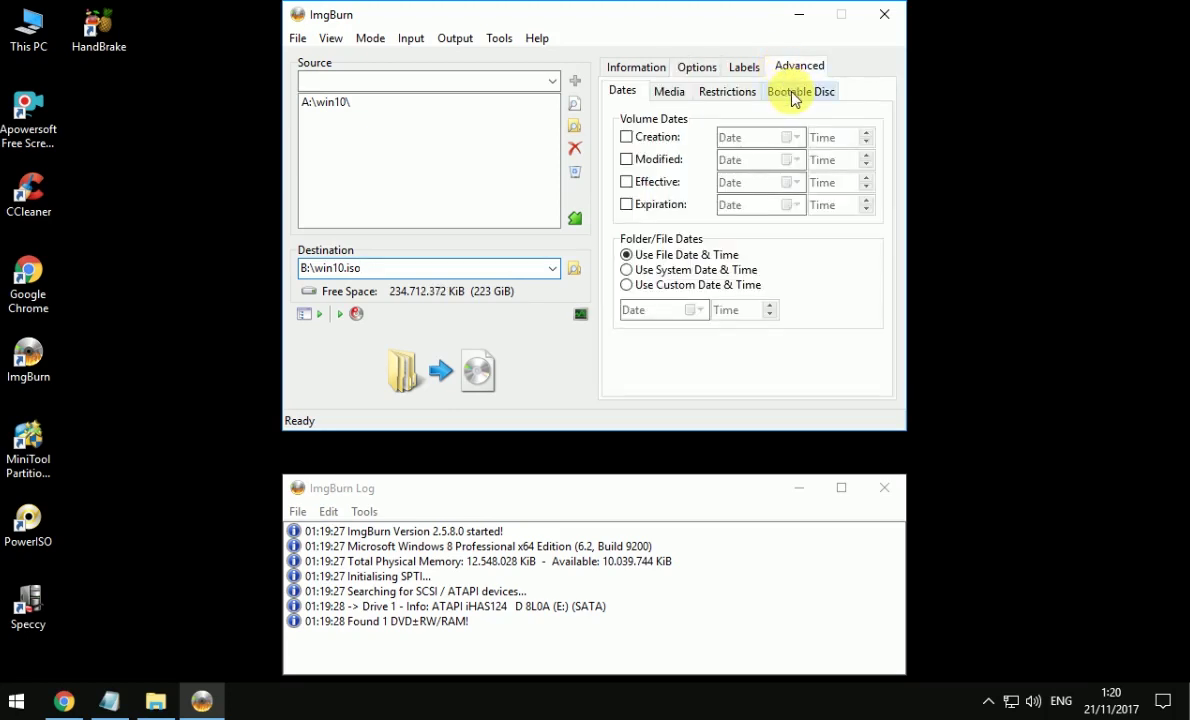
left_click(793, 94)
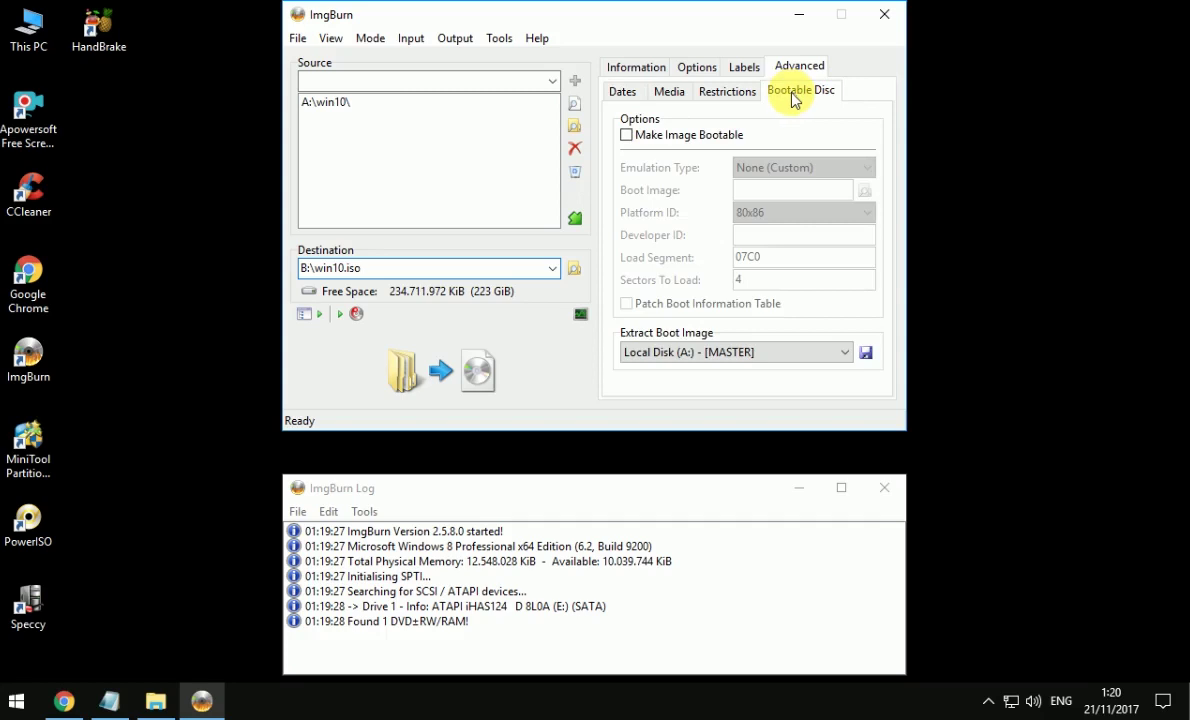
left_click(627, 136)
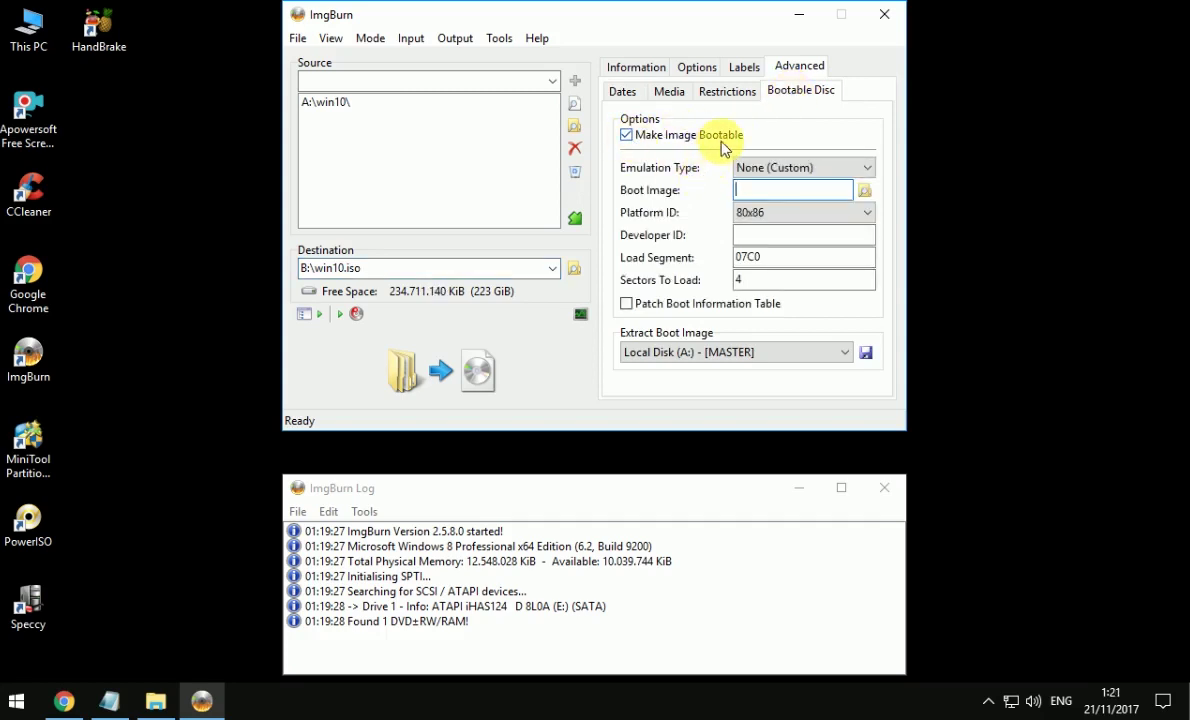
left_click(796, 170)
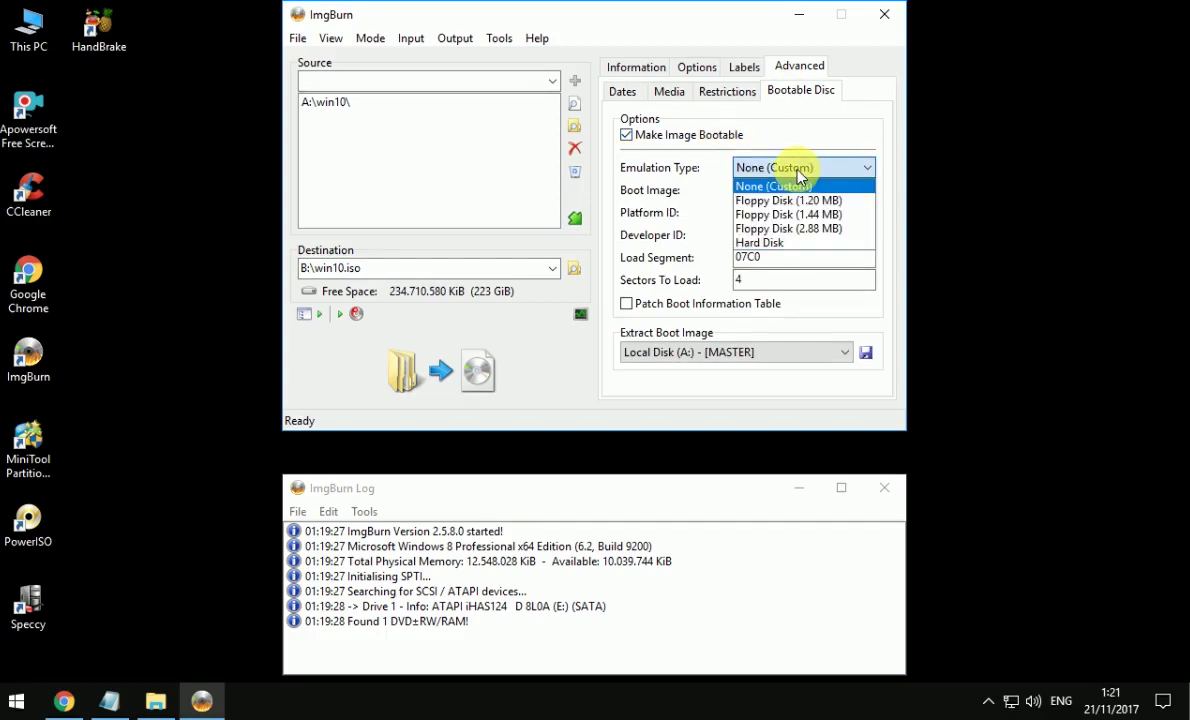
left_click(797, 171)
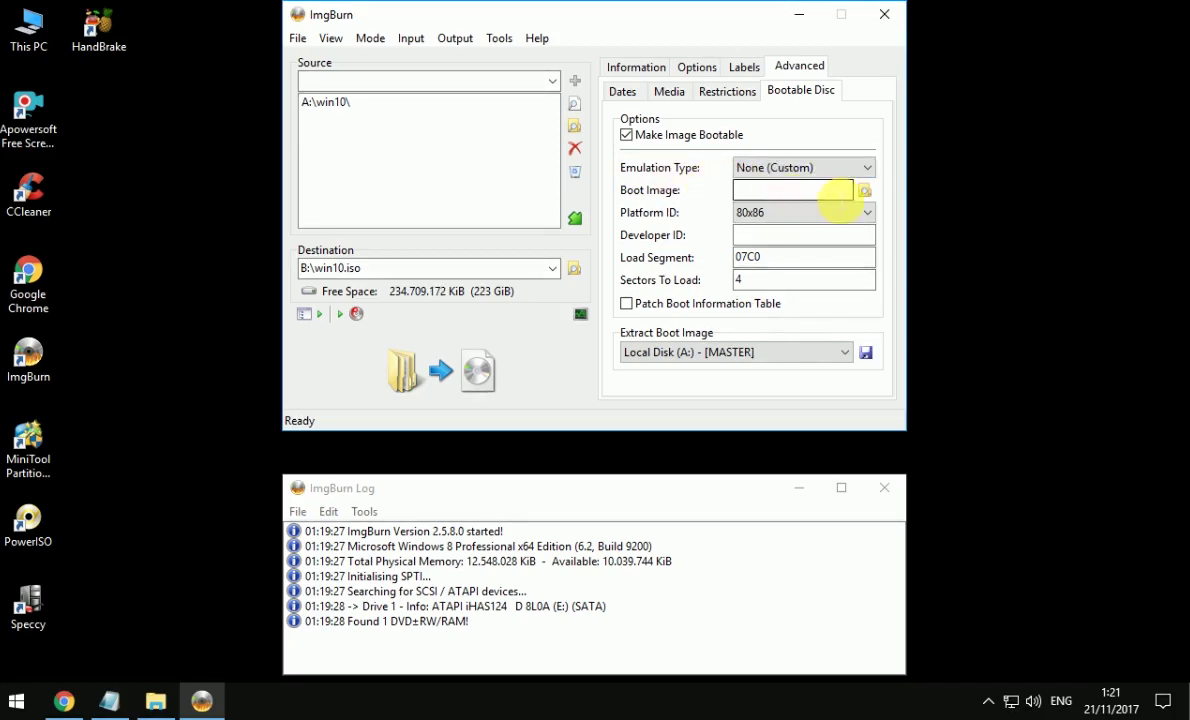
Choose etfsboot from the boot folder inside win10 as the boot image.
left_click(752, 190)
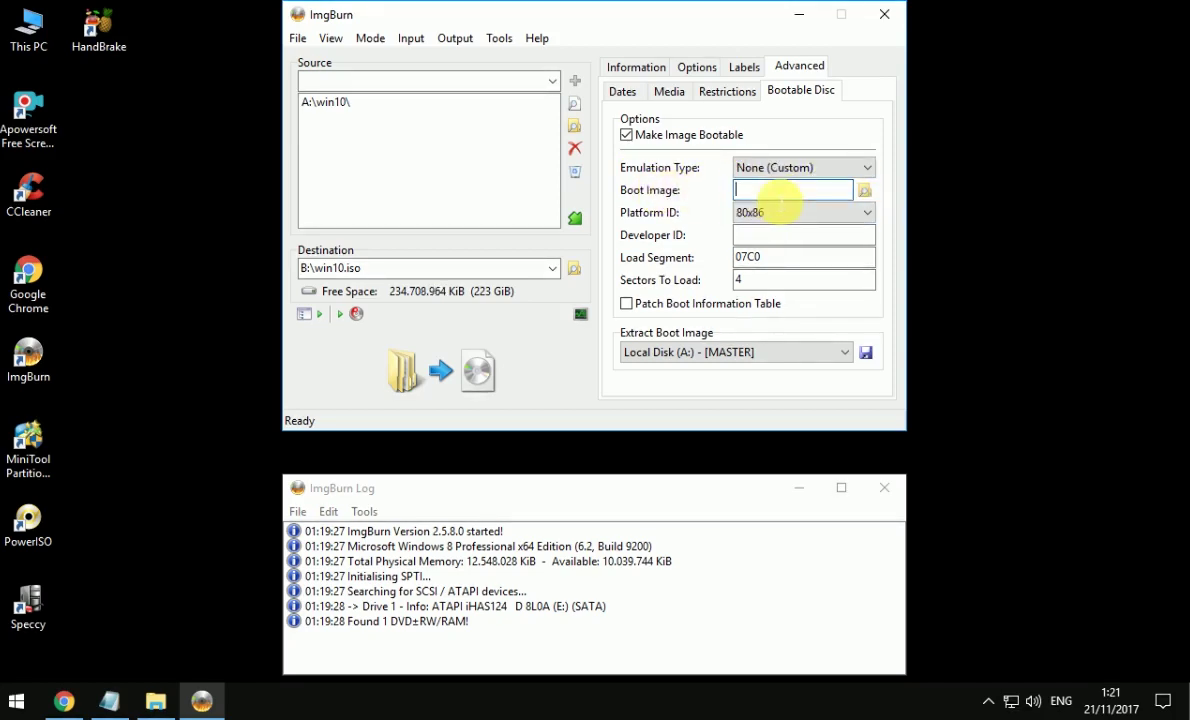
left_click(867, 192)
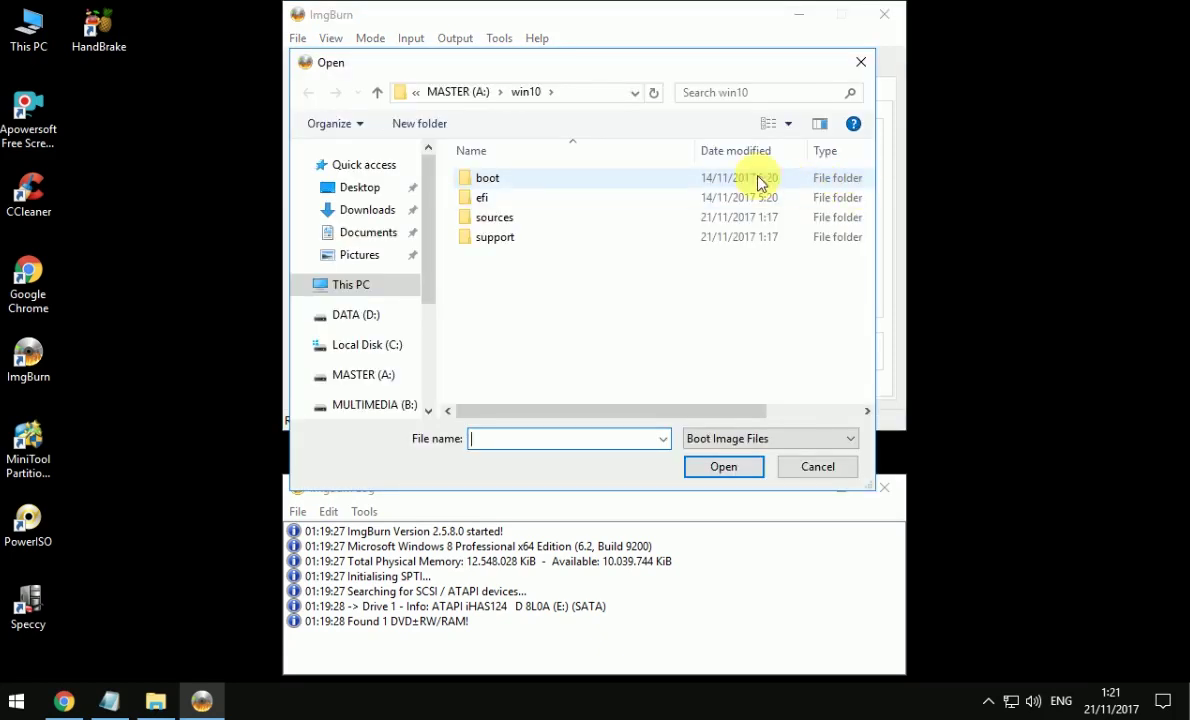
double_click(521, 180)
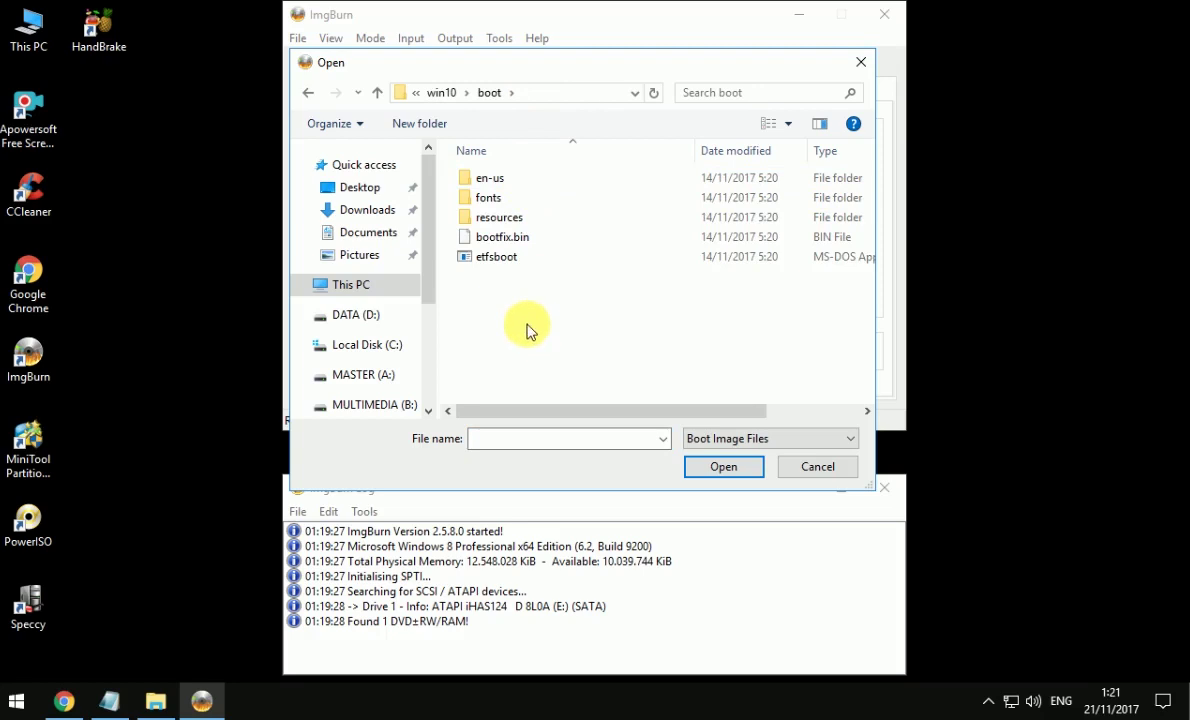
left_click(500, 260)
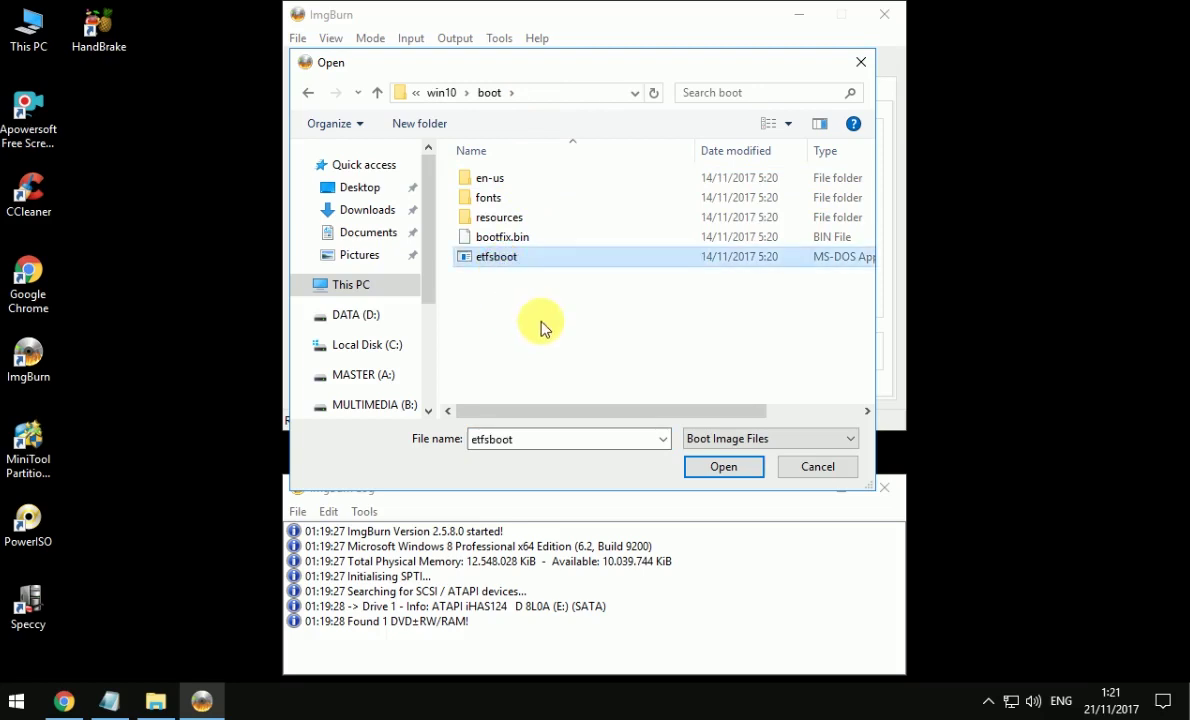
left_click(741, 467)
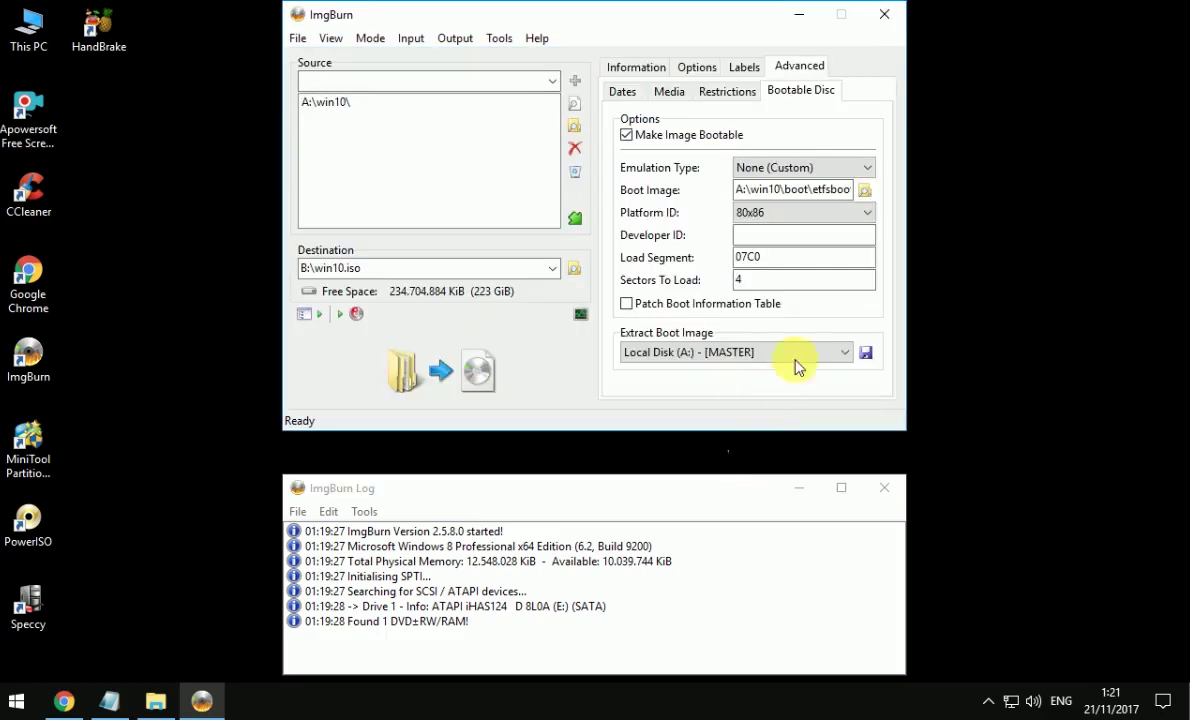
Keep the platform ID at 80x86 and set the developer ID to Microsoft Corporation.
left_click(849, 219)
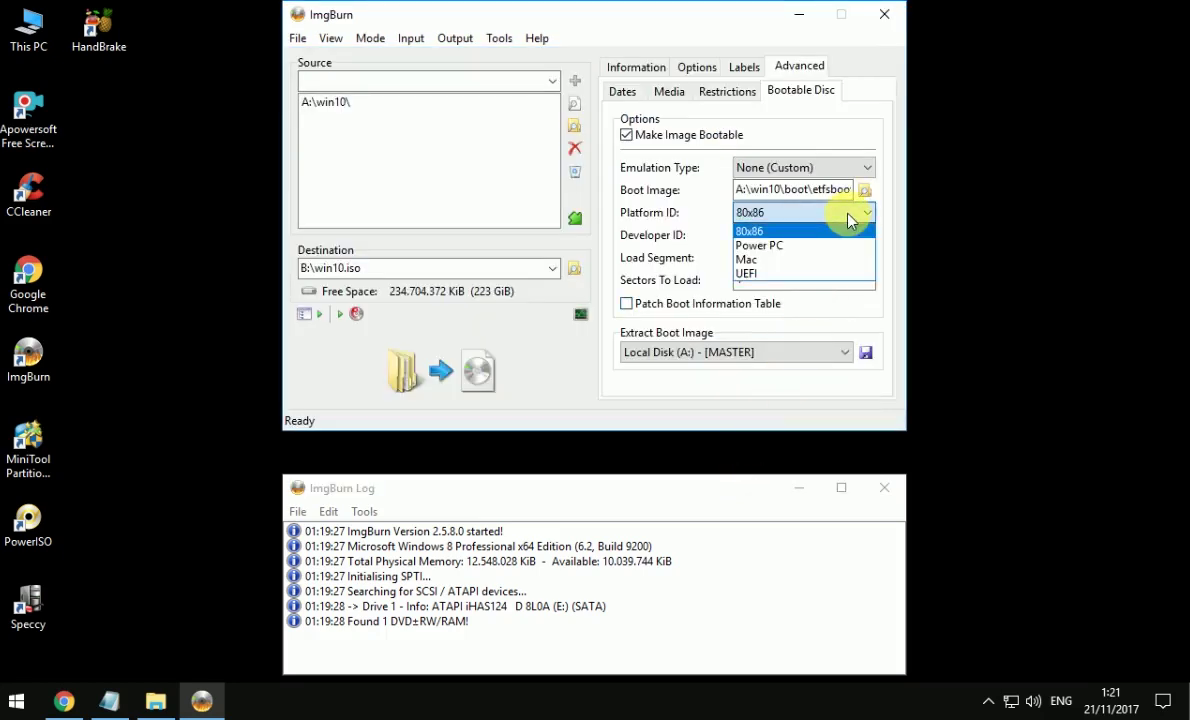
left_click(849, 216)
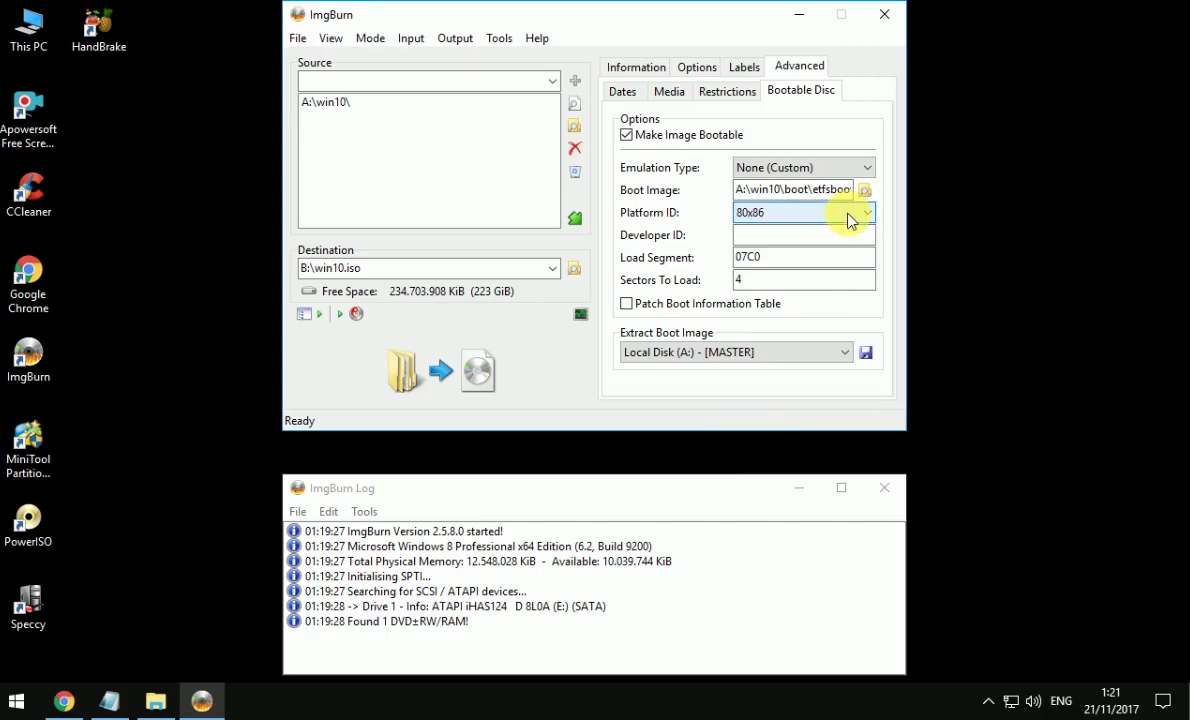
left_click(750, 220)
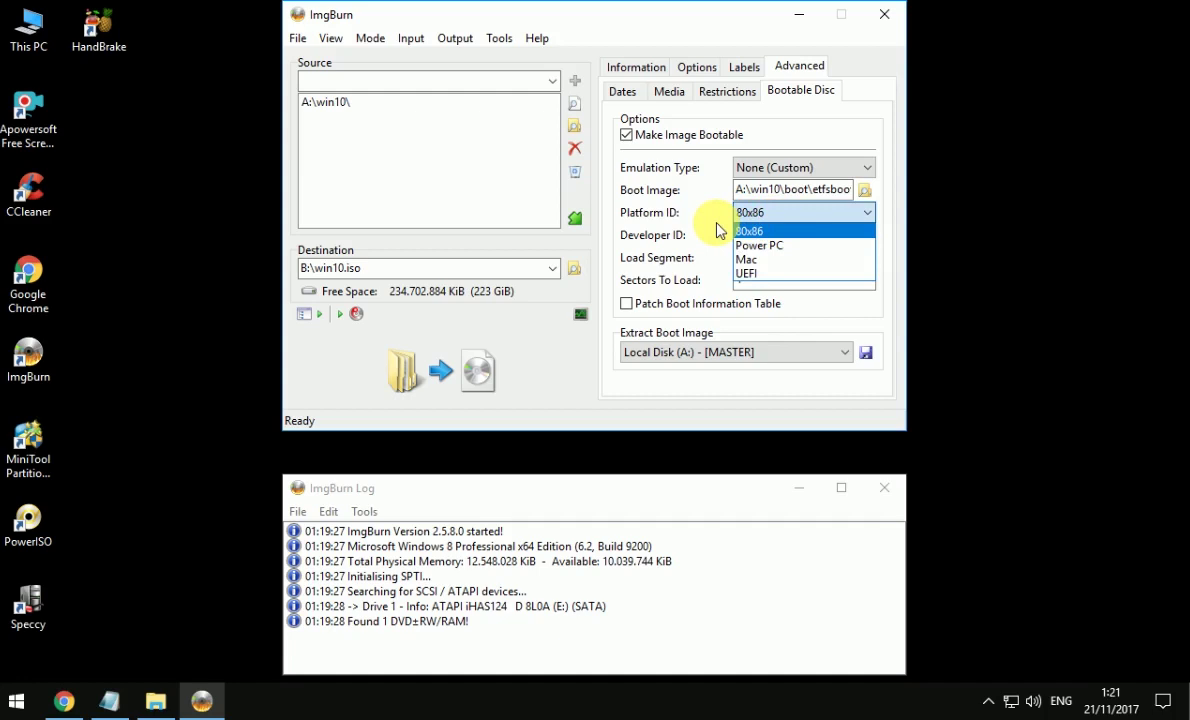
left_click(716, 230)
left_click(787, 241)
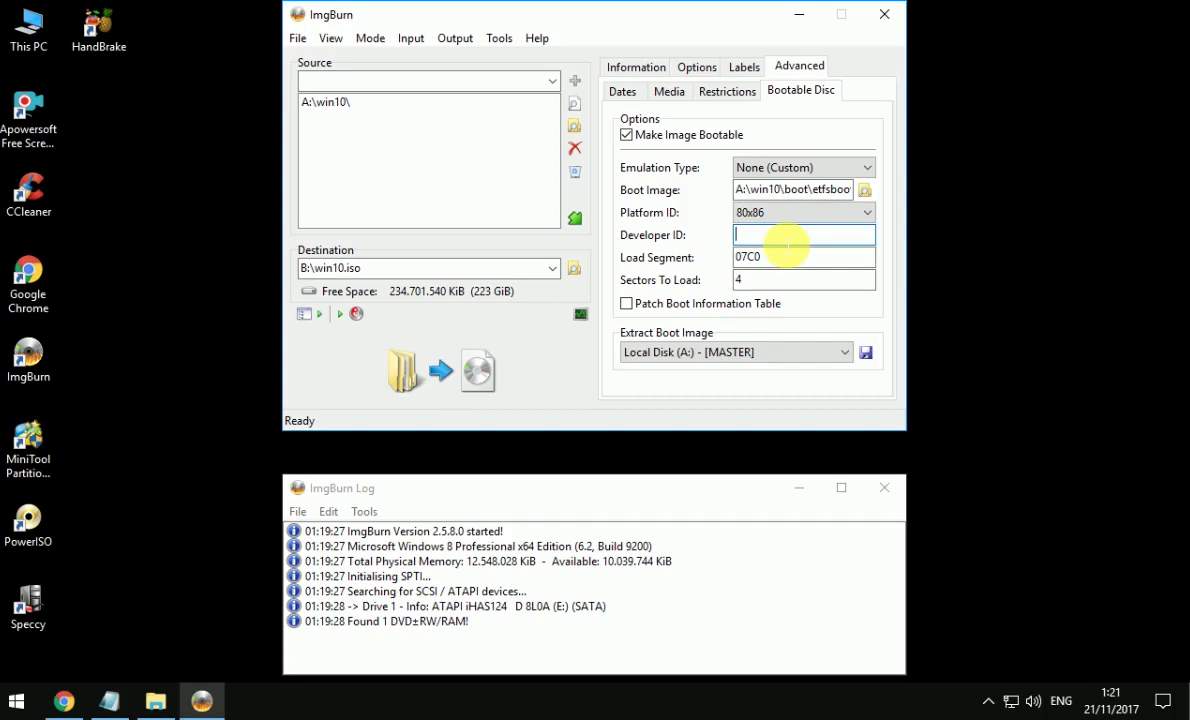
type("Microsoft Corporation")
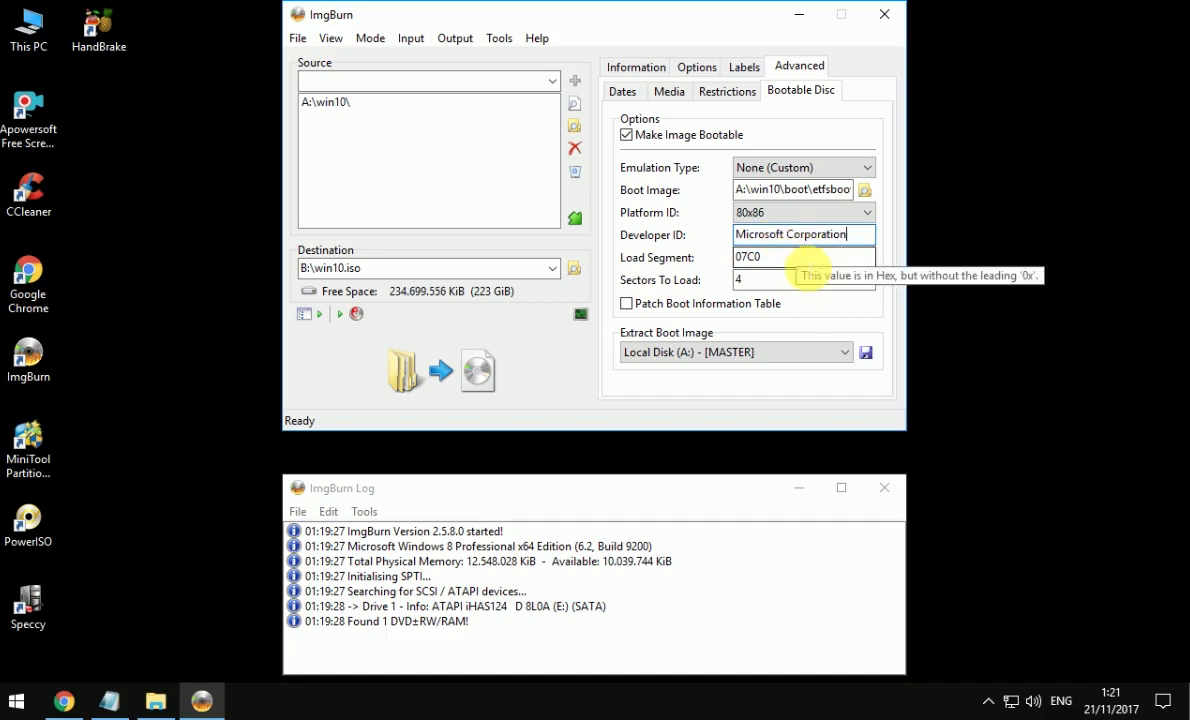
Set the sectors to load to 8 and choose Local Disk (B:) - [MULTIMEDIA] as the drive for extracting the boot image.
left_click(775, 284)
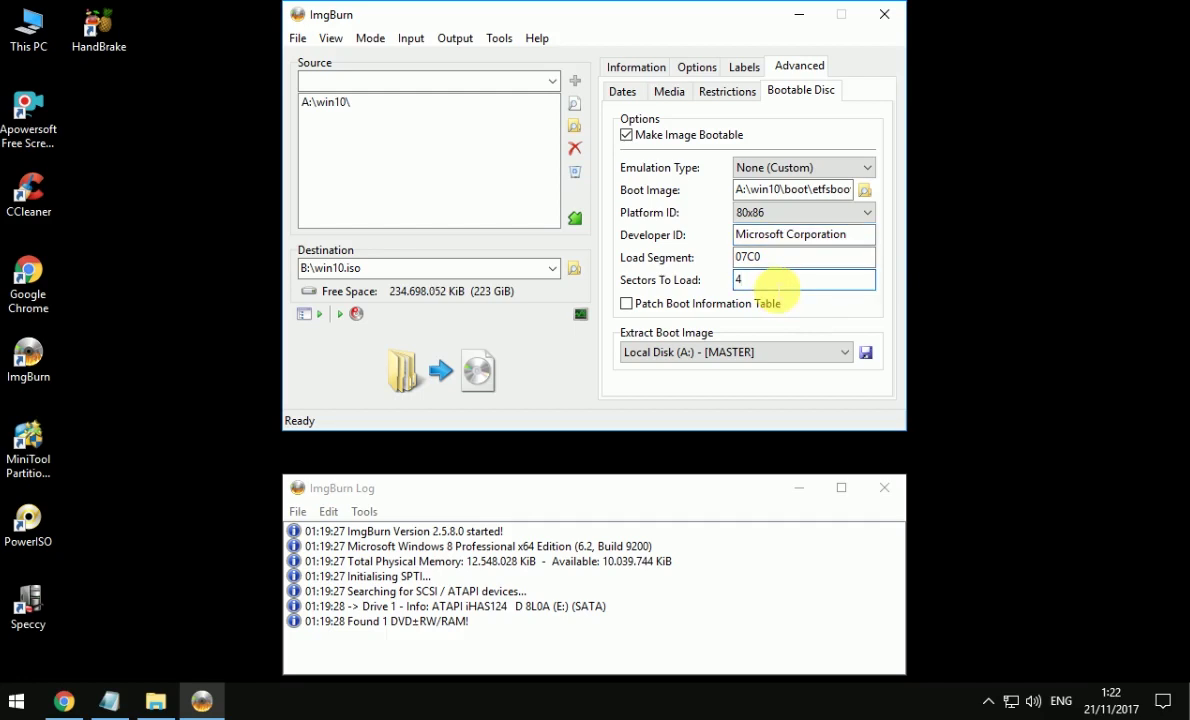
left_click_drag(775, 285, 722, 287)
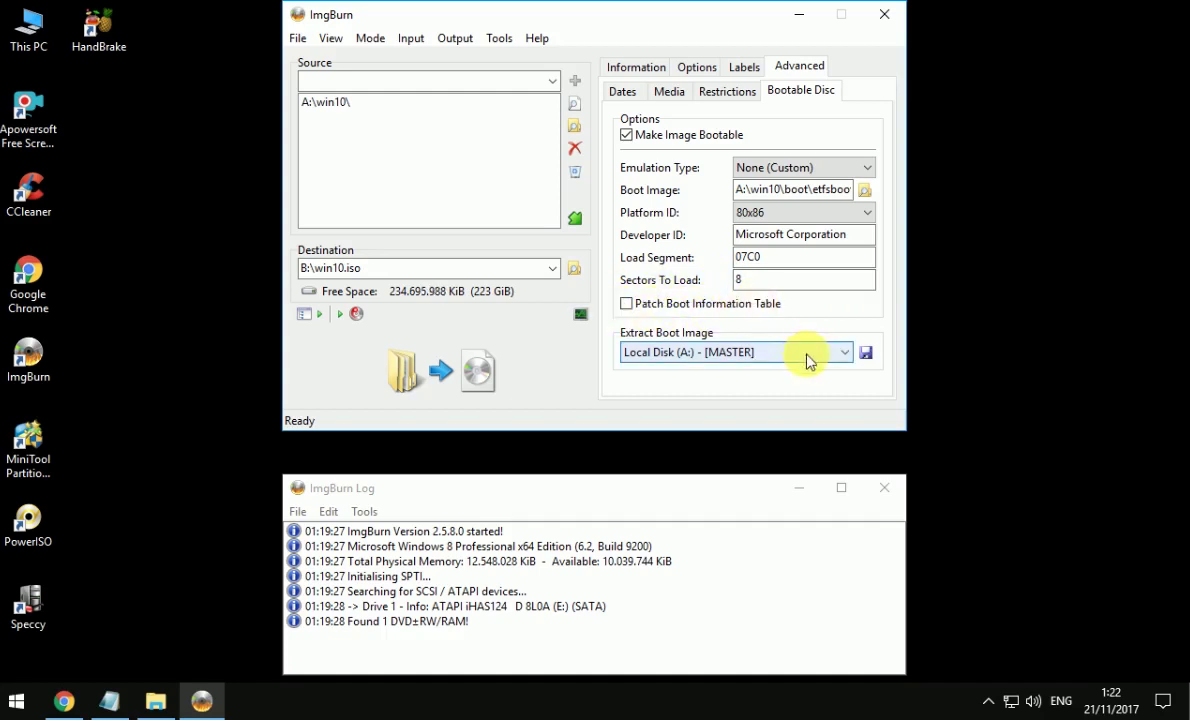
left_click(745, 355)
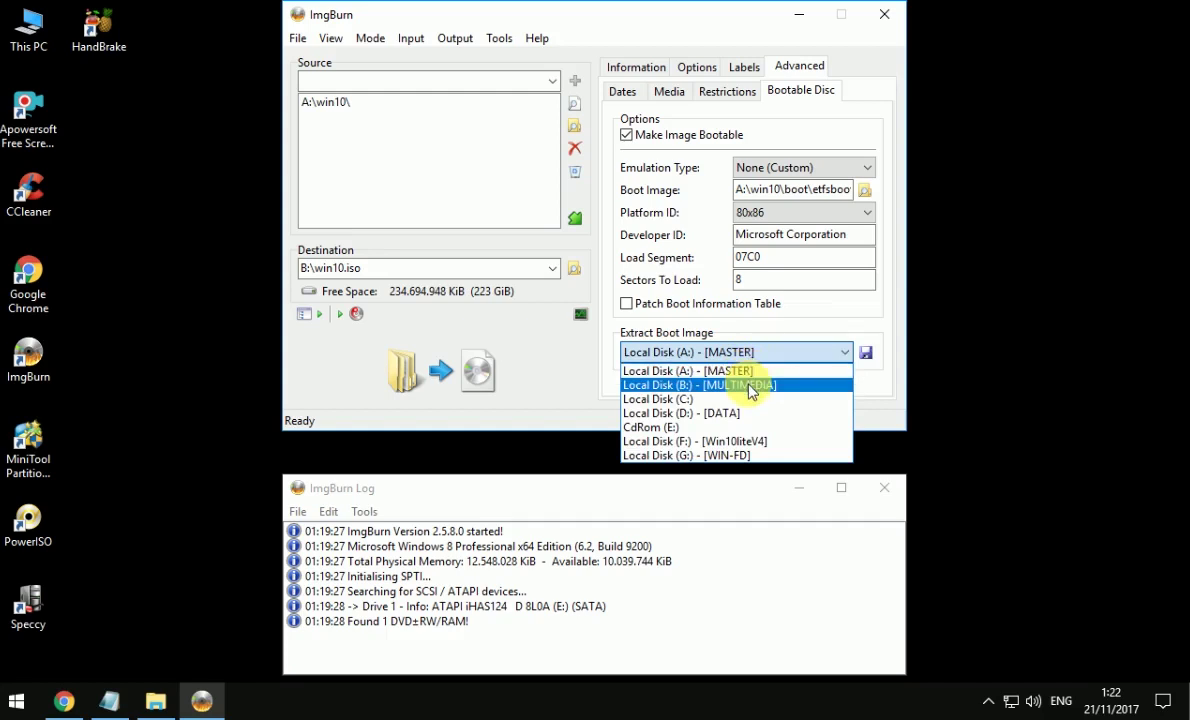
left_click(752, 386)
left_click(754, 391)
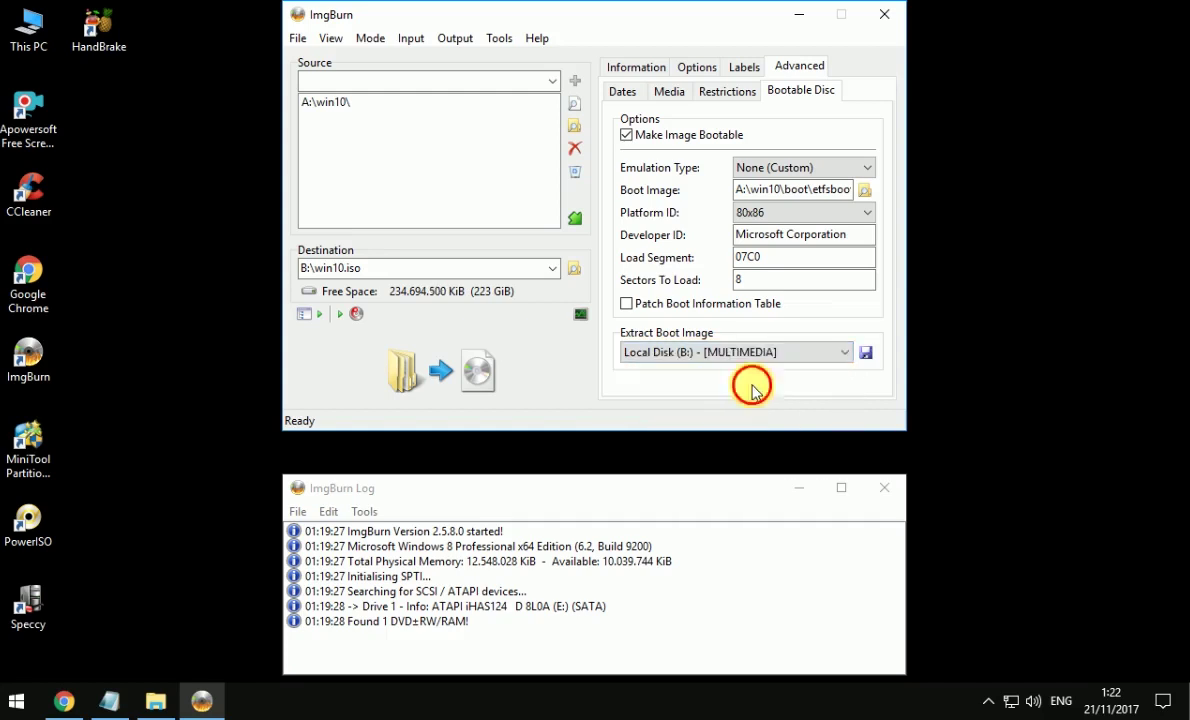
Build the image from just the contents of the win10 folder, accepting the suggested win10 volume label.
left_click(431, 383)
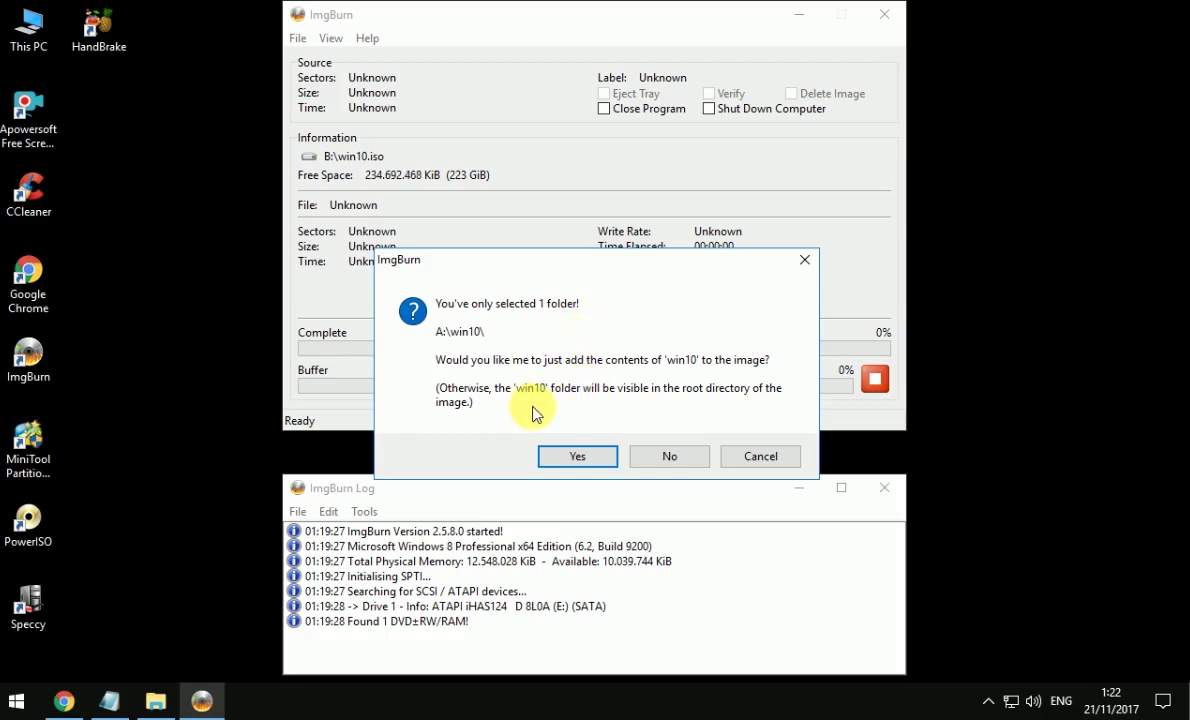
left_click(600, 462)
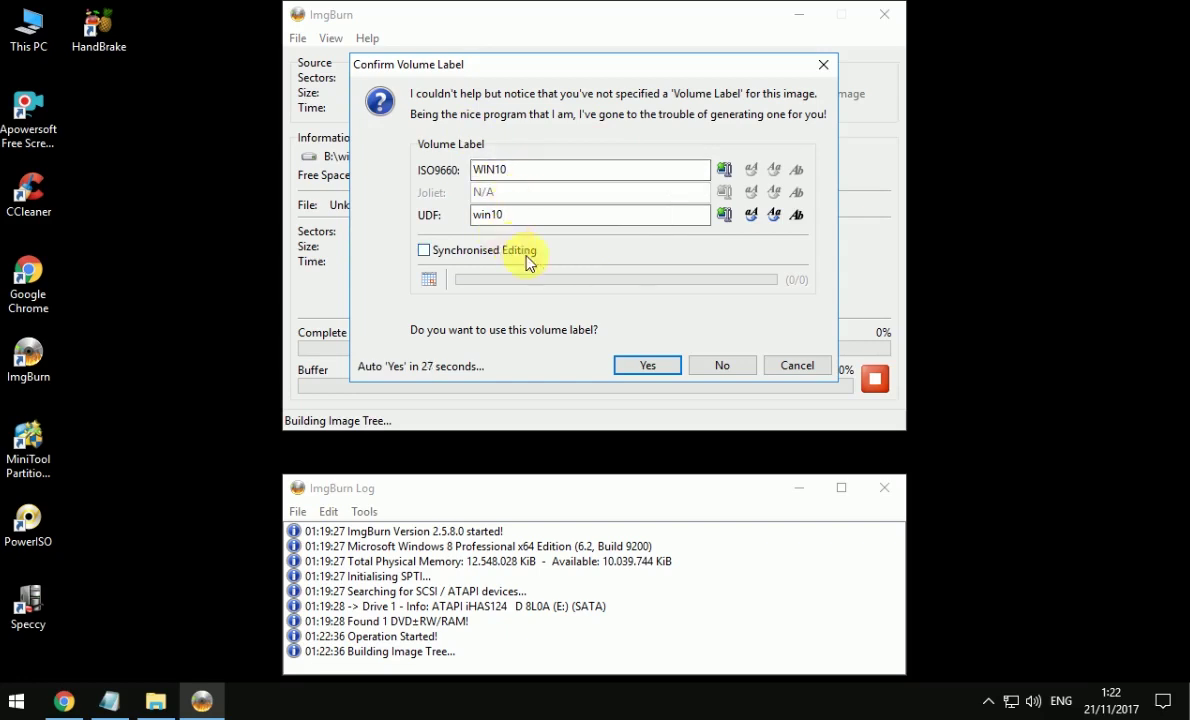
left_click(648, 367)
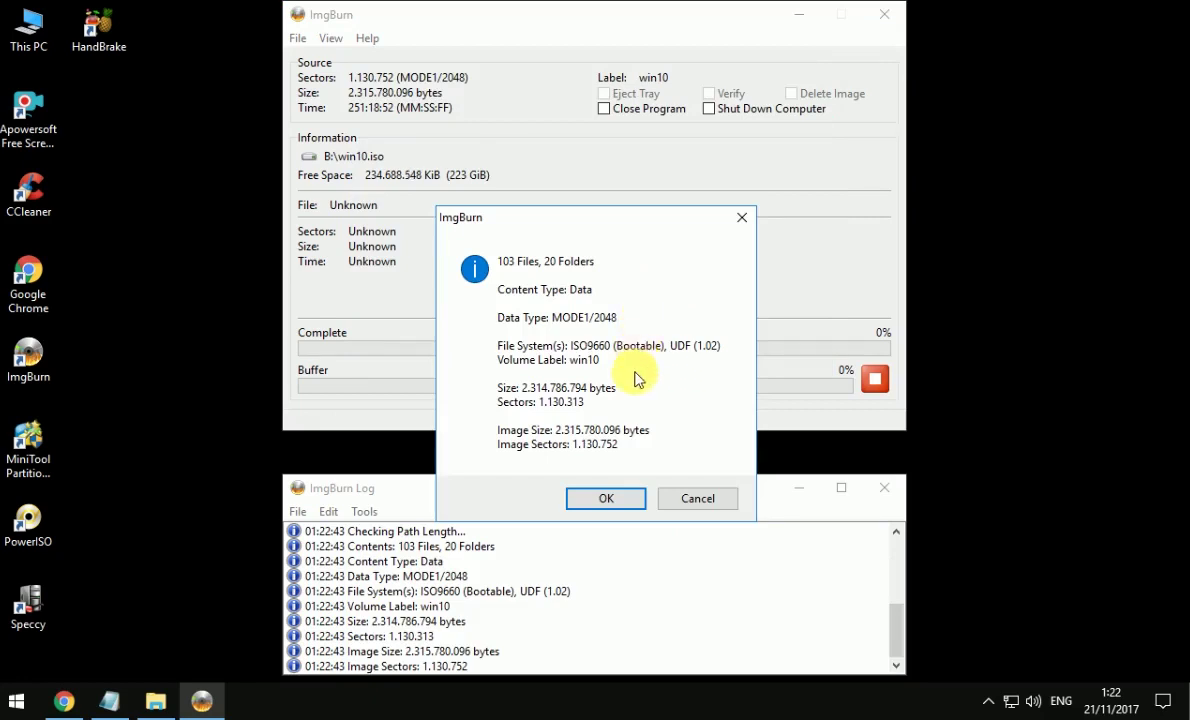
left_click(606, 496)
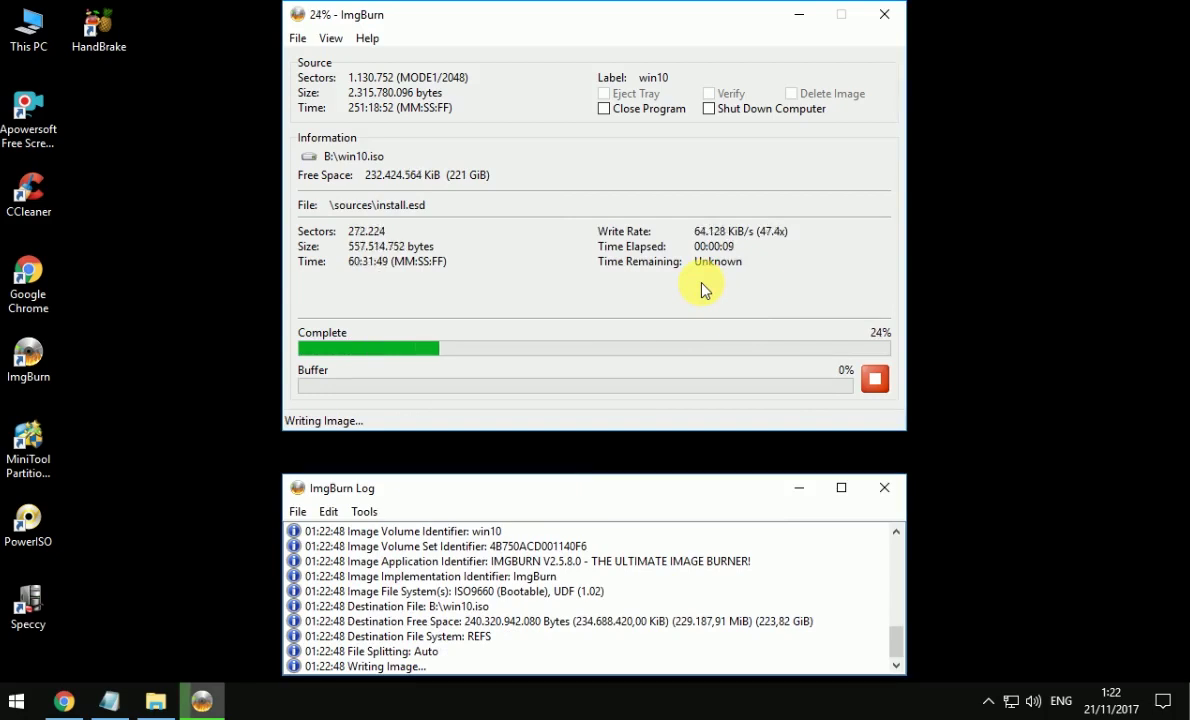
Acknowledge the finished build and close ImgBurn.
left_click_drag(548, 465, 553, 455)
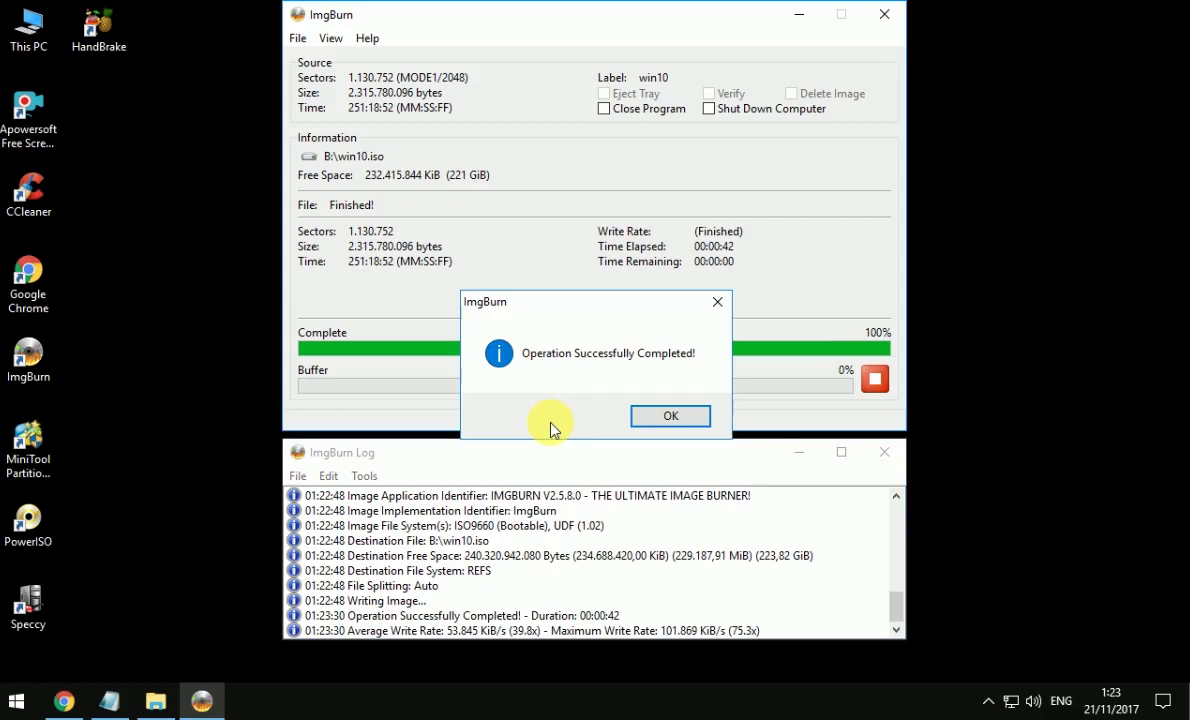
left_click(650, 414)
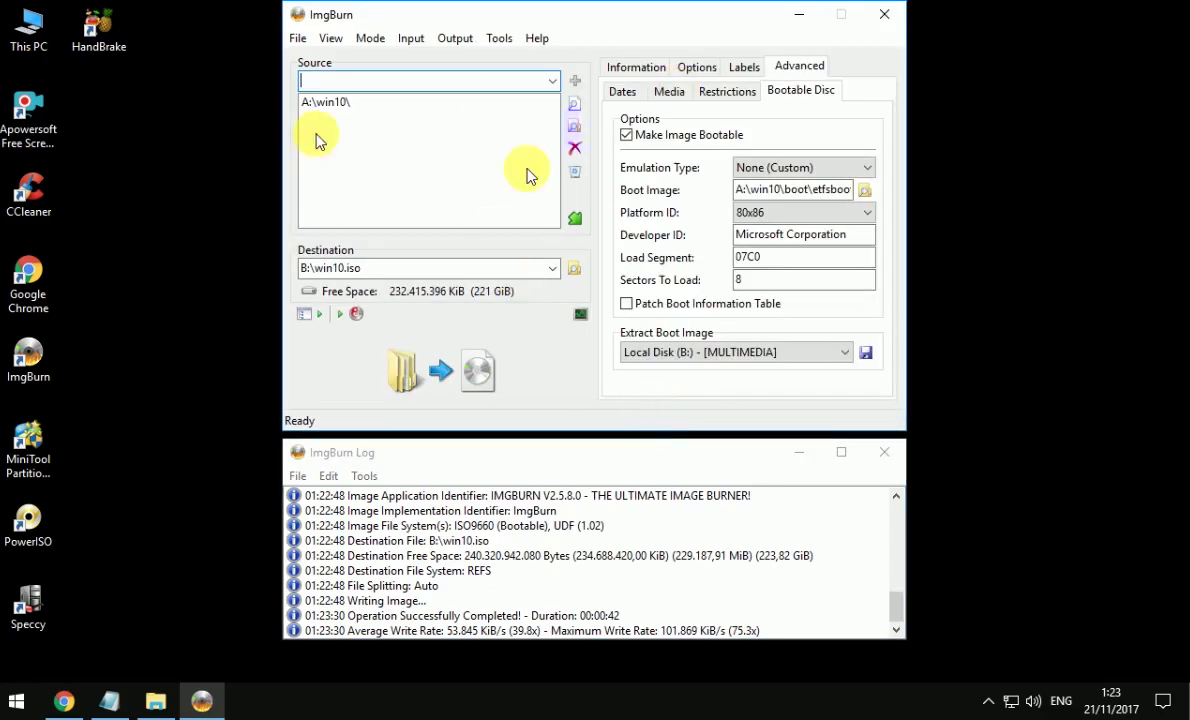
left_click(884, 15)
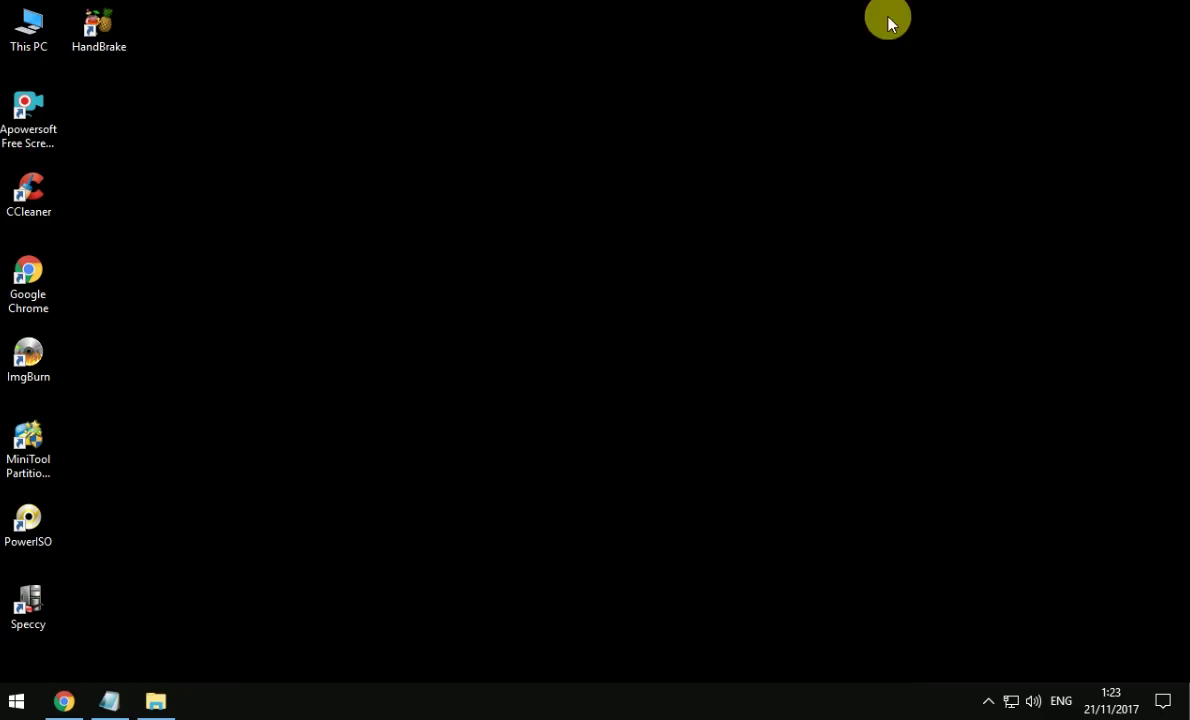
Look through the MASTER (A:) drive in File Explorer and return to the desktop.
left_click(157, 700)
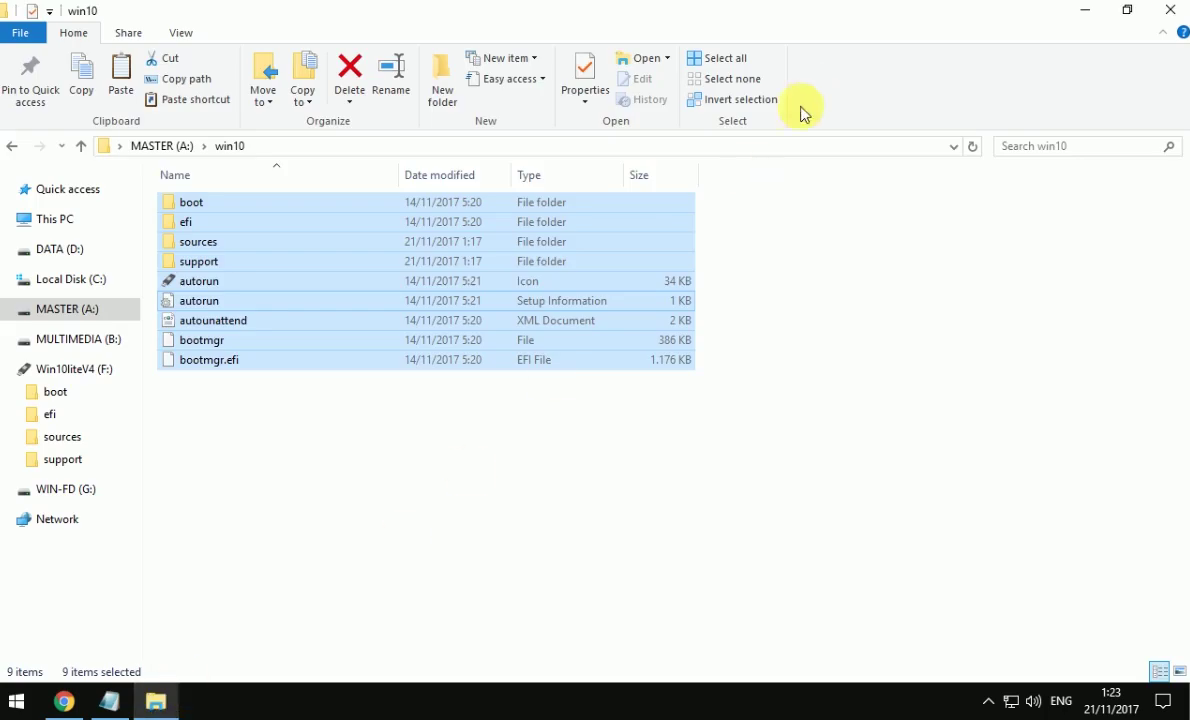
left_click(483, 428)
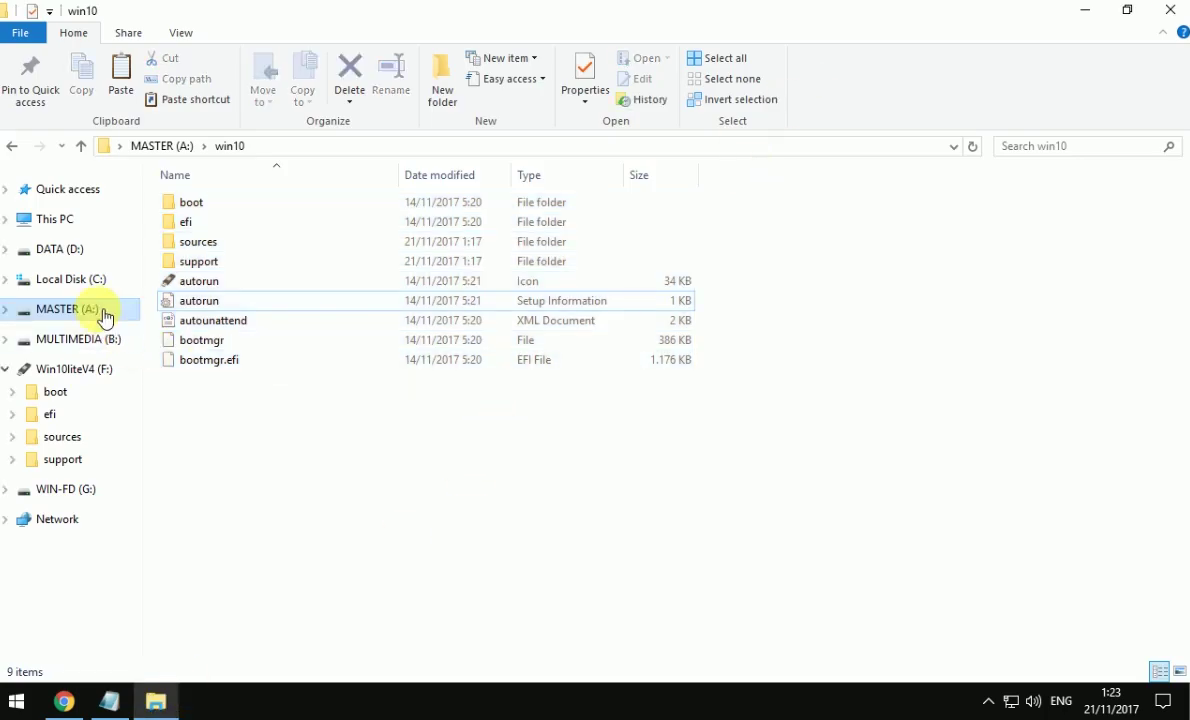
left_click(104, 317)
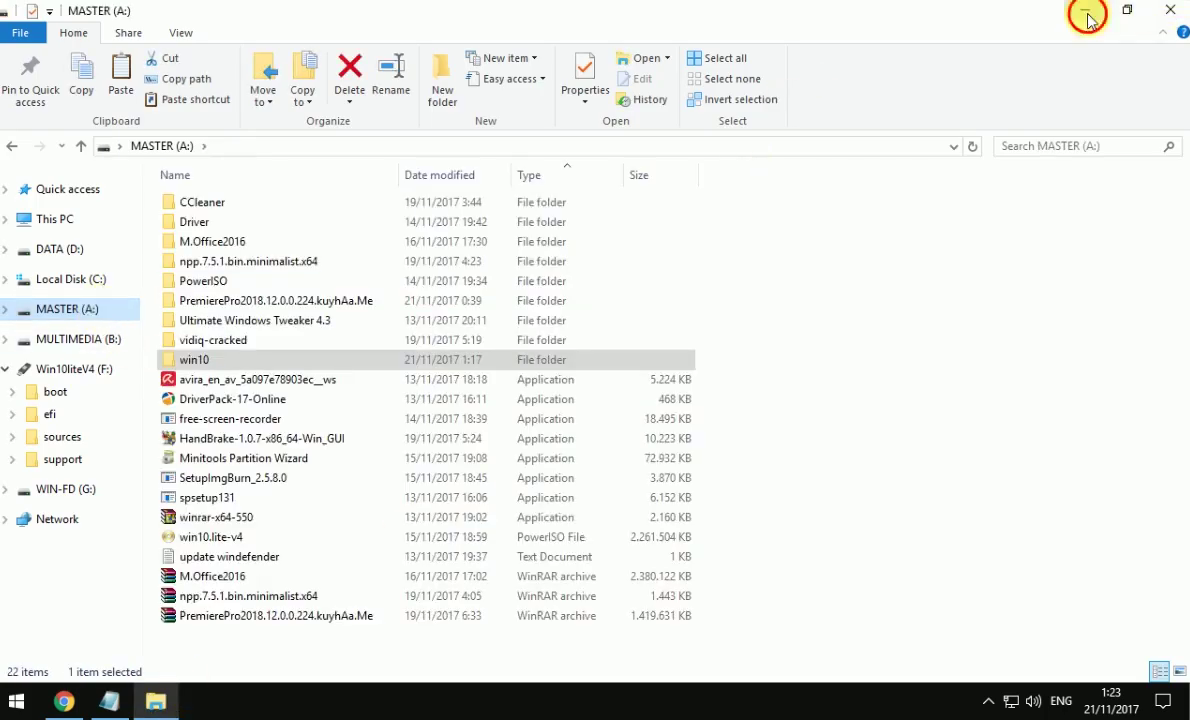
left_click(1086, 12)
right_click(312, 245)
left_click(388, 321)
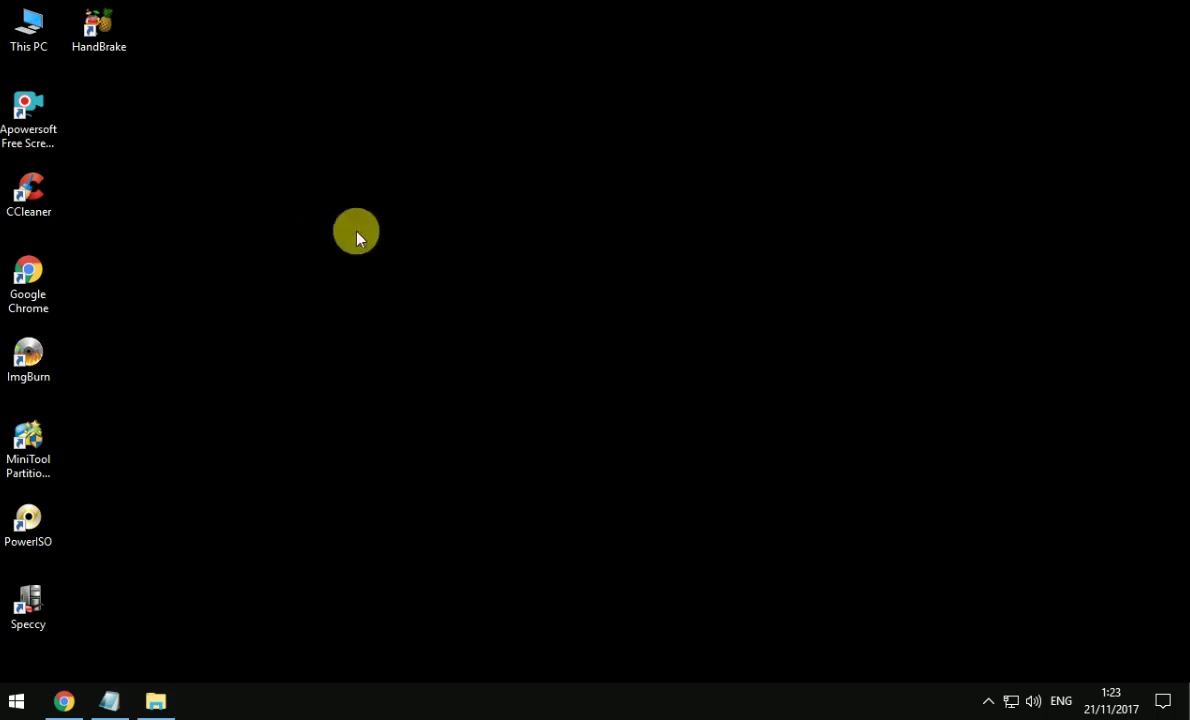
Launch PowerISO and continue with the unregistered version.
left_click(30, 525)
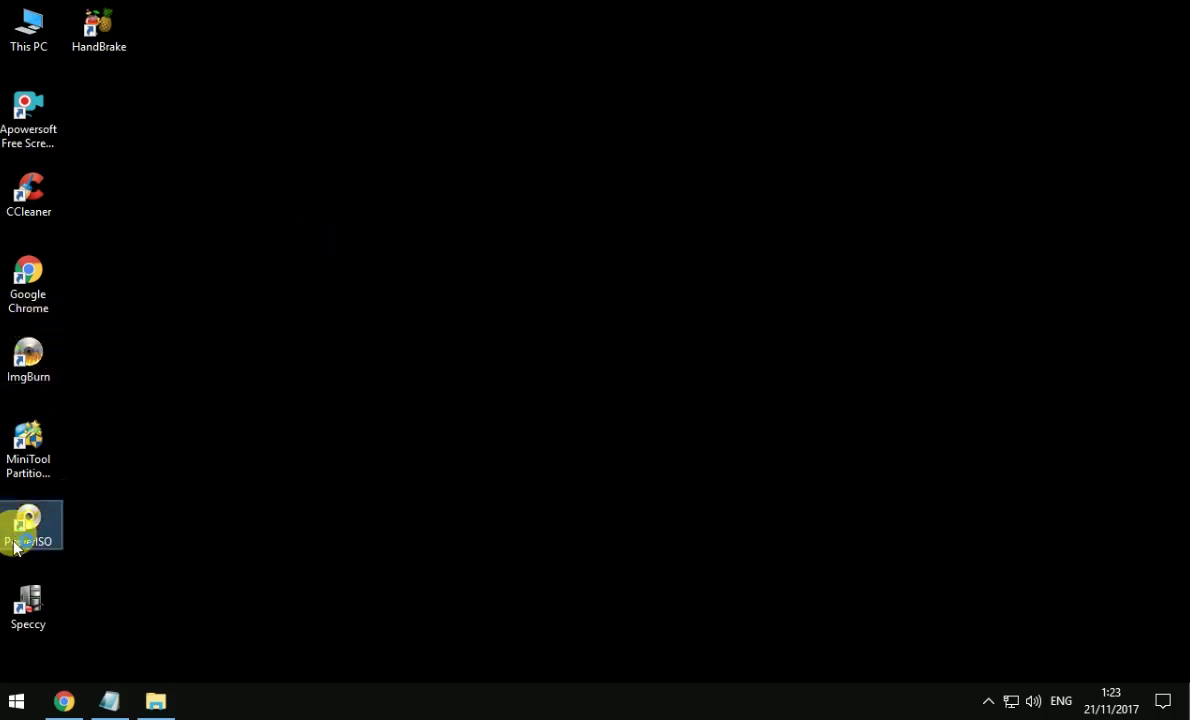
left_click(433, 484)
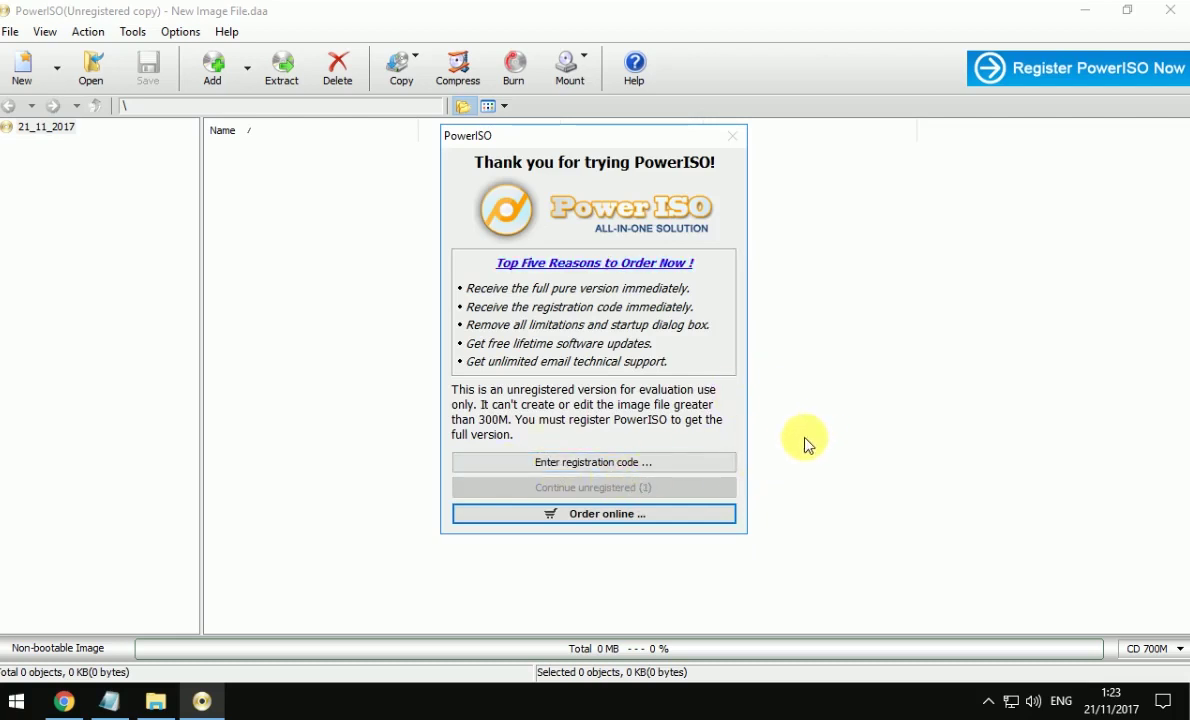
left_click(563, 492)
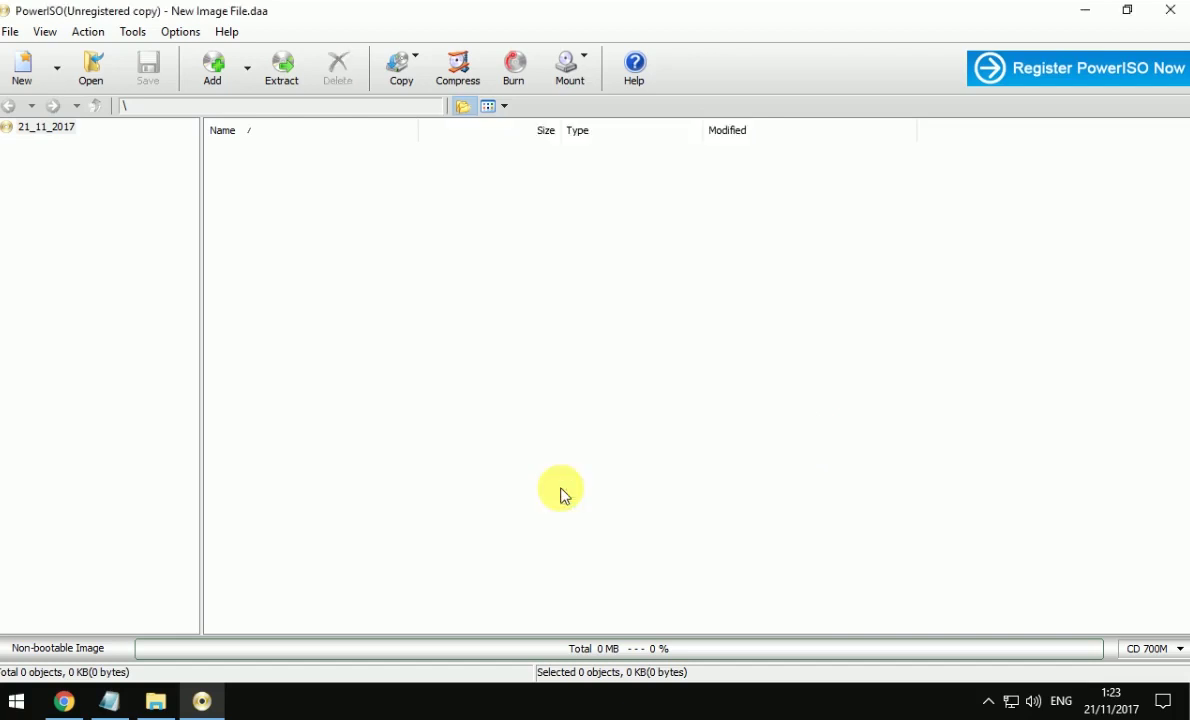
left_click(89, 67)
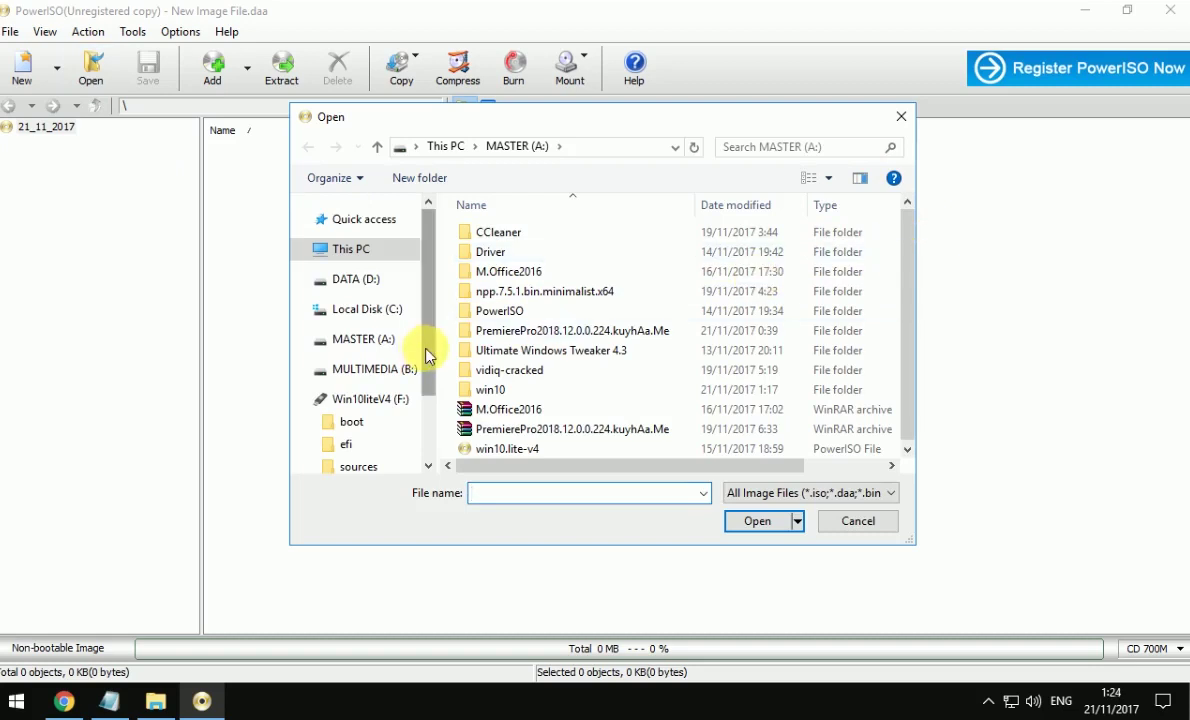
left_click(380, 341)
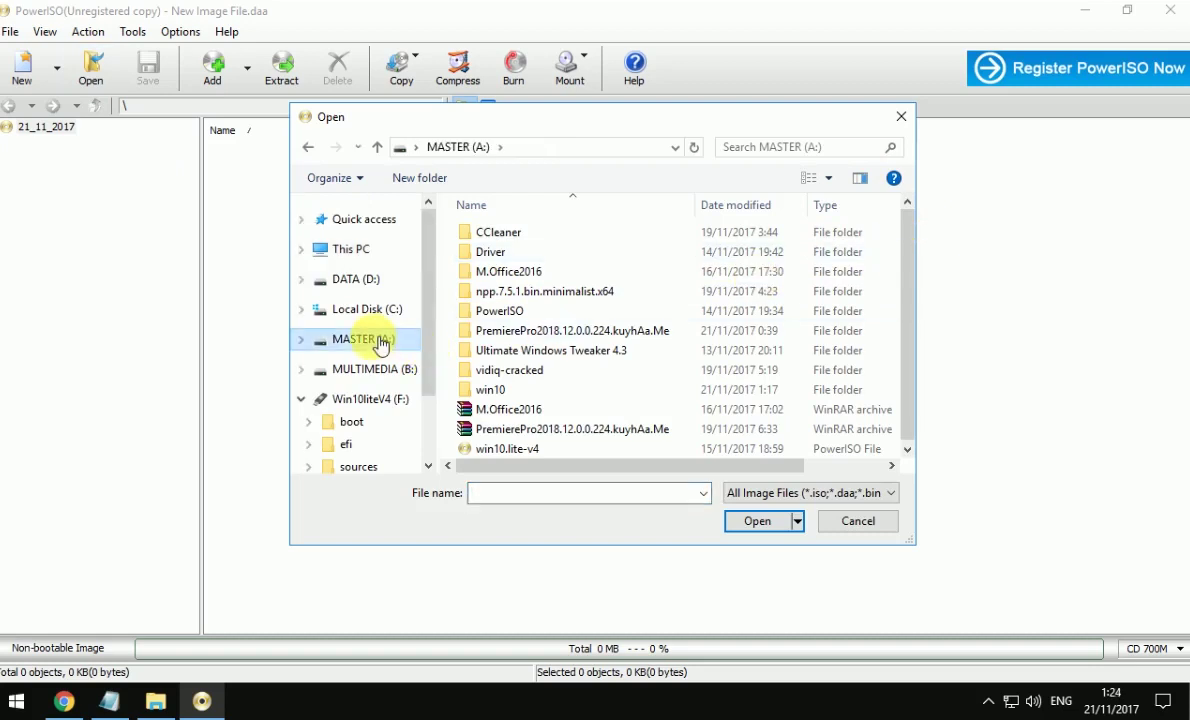
double_click(380, 341)
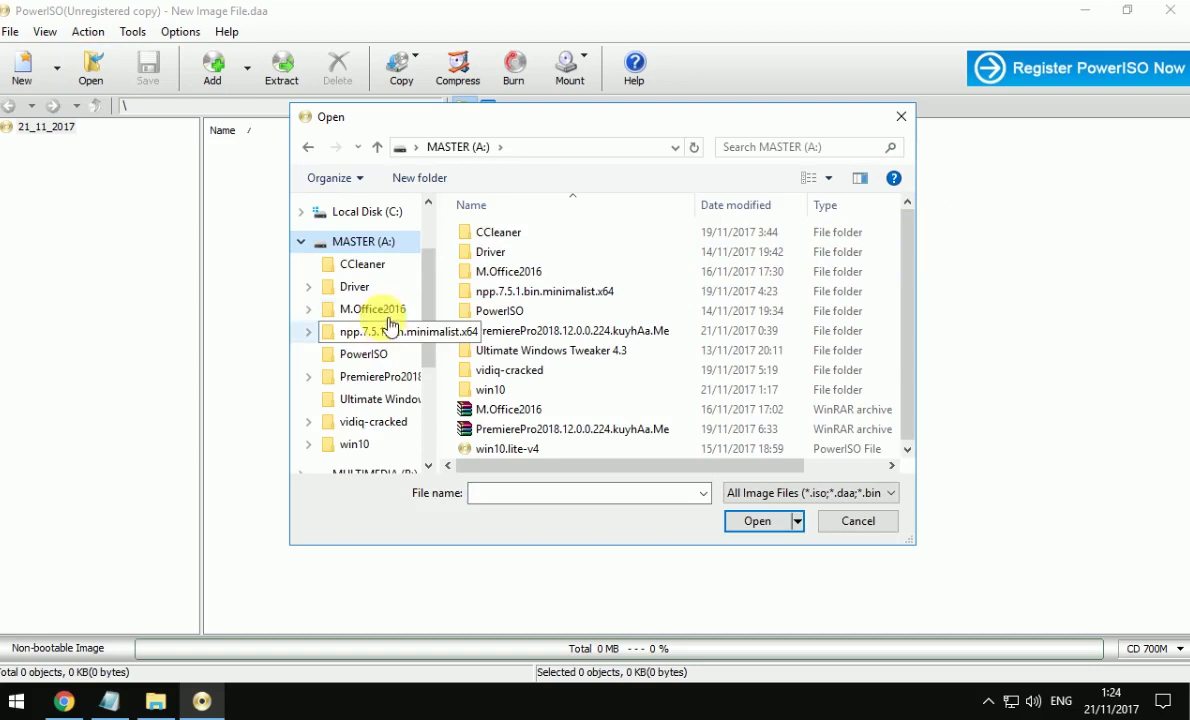
left_click(365, 444)
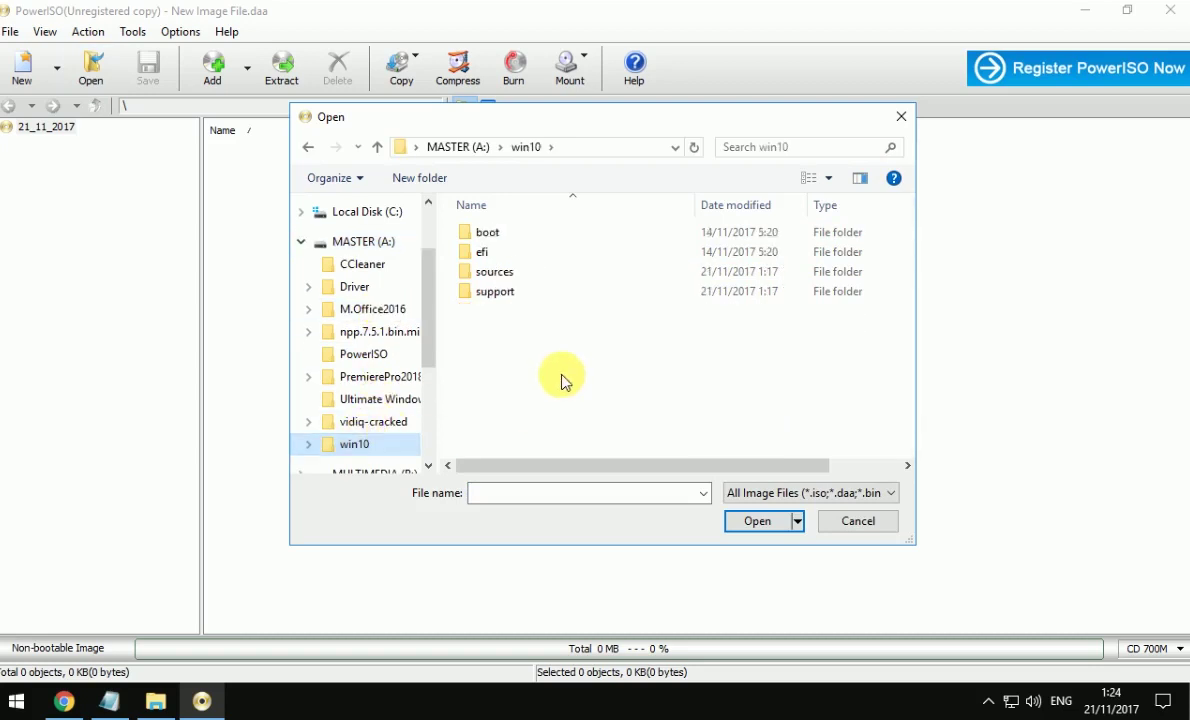
left_click(866, 522)
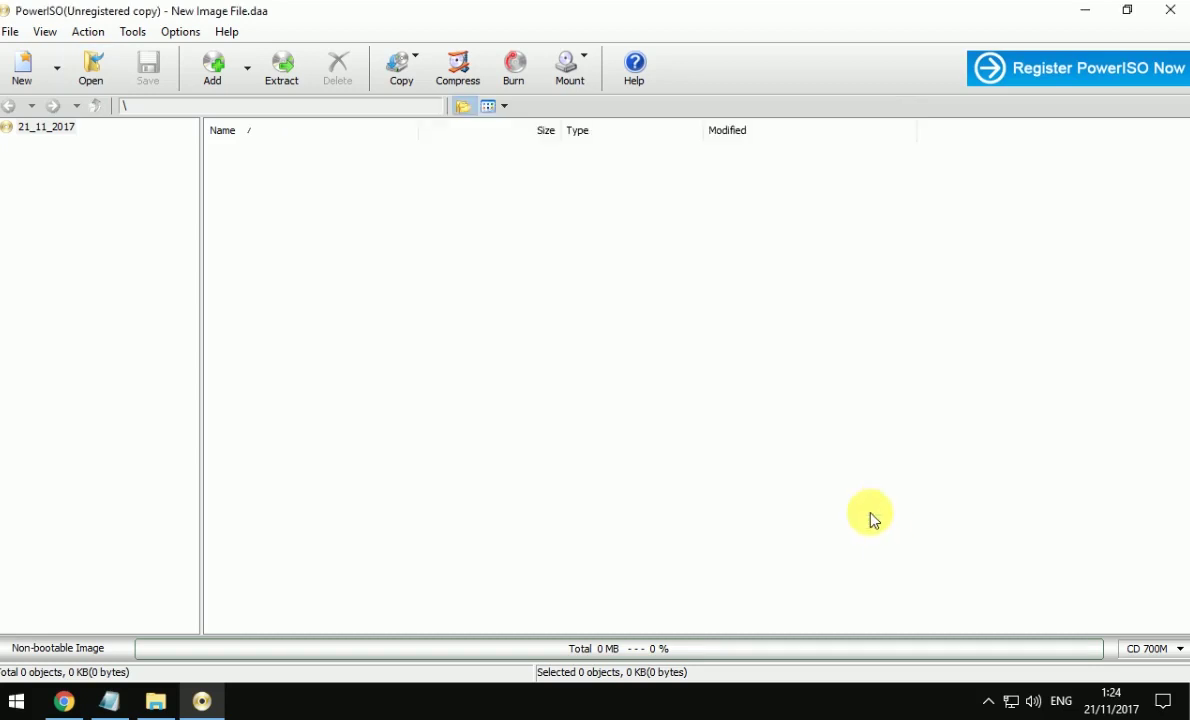
Add all files and folders of the win10 folder on MASTER (A:) to the empty PowerISO image.
left_click(155, 702)
left_click(828, 316)
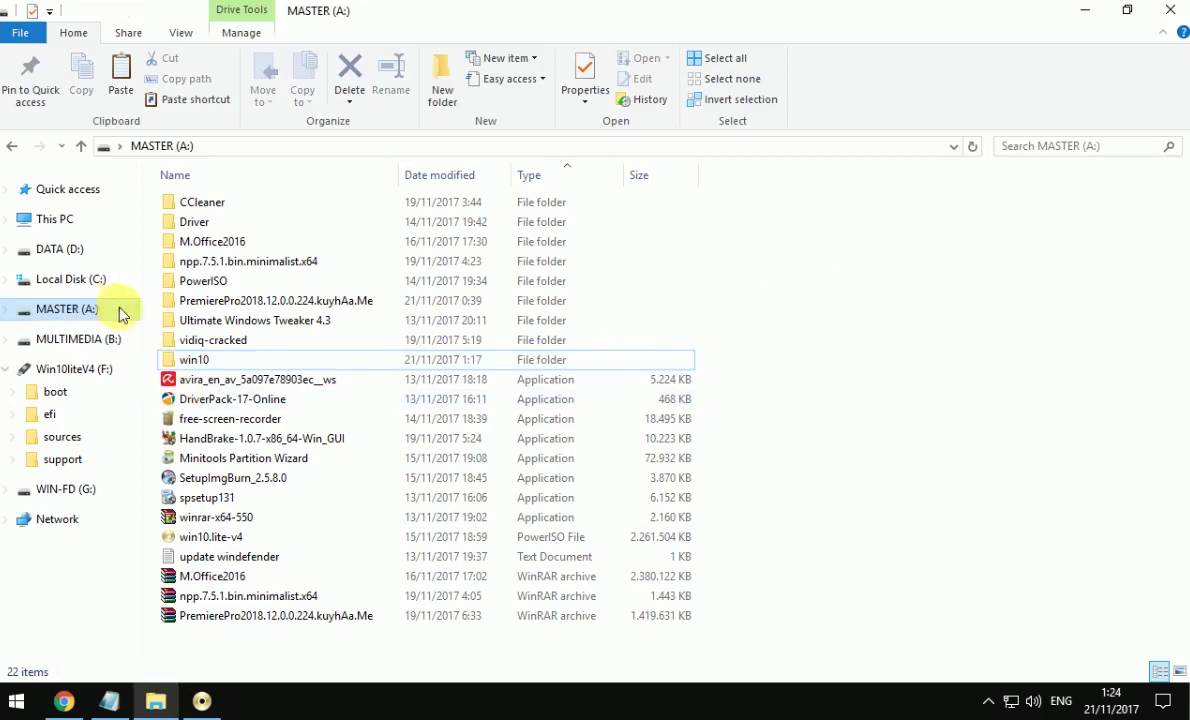
double_click(194, 358)
left_click_drag(224, 467, 172, 195)
left_click_drag(228, 284, 492, 375)
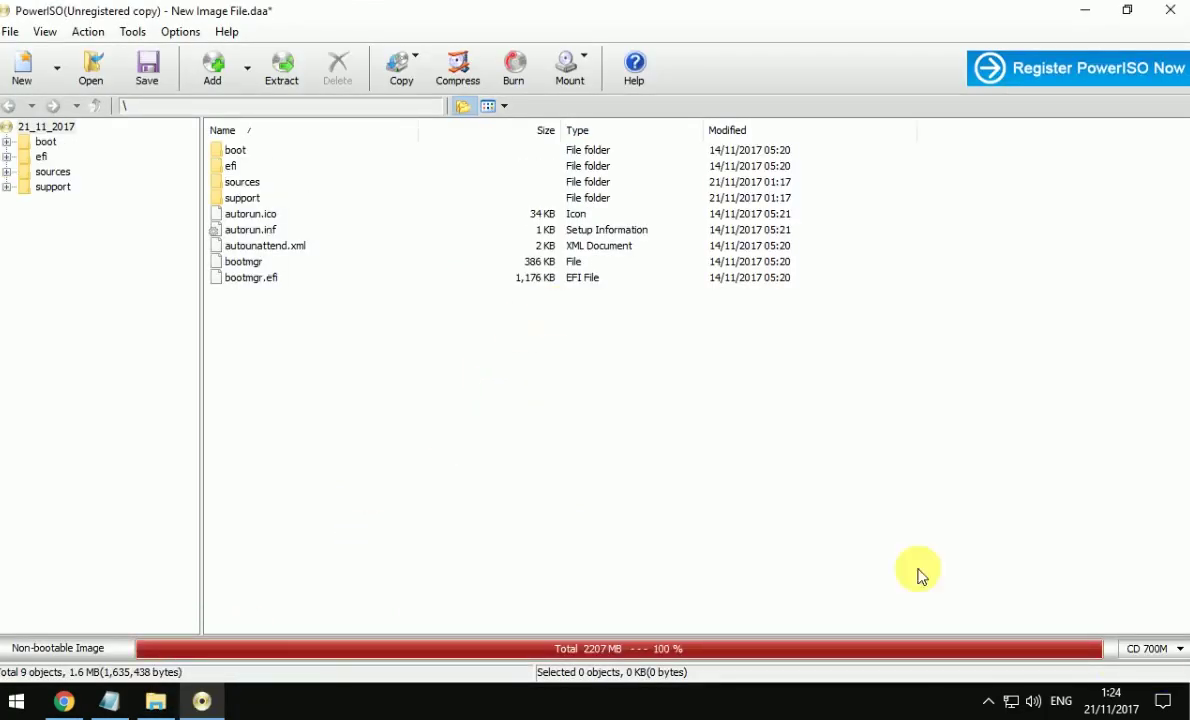
Set the image's disc size to DVD 4.7G, and replace it with a new empty image without saving.
left_click(1150, 648)
left_click(1055, 495)
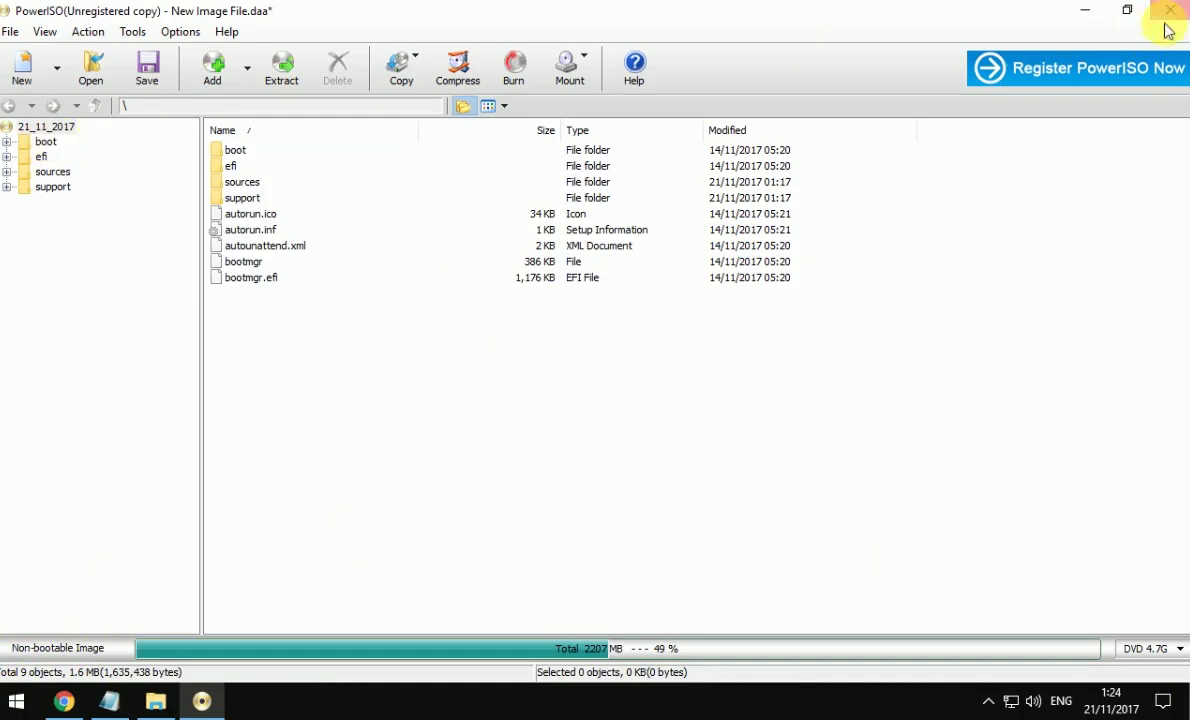
left_click(22, 70)
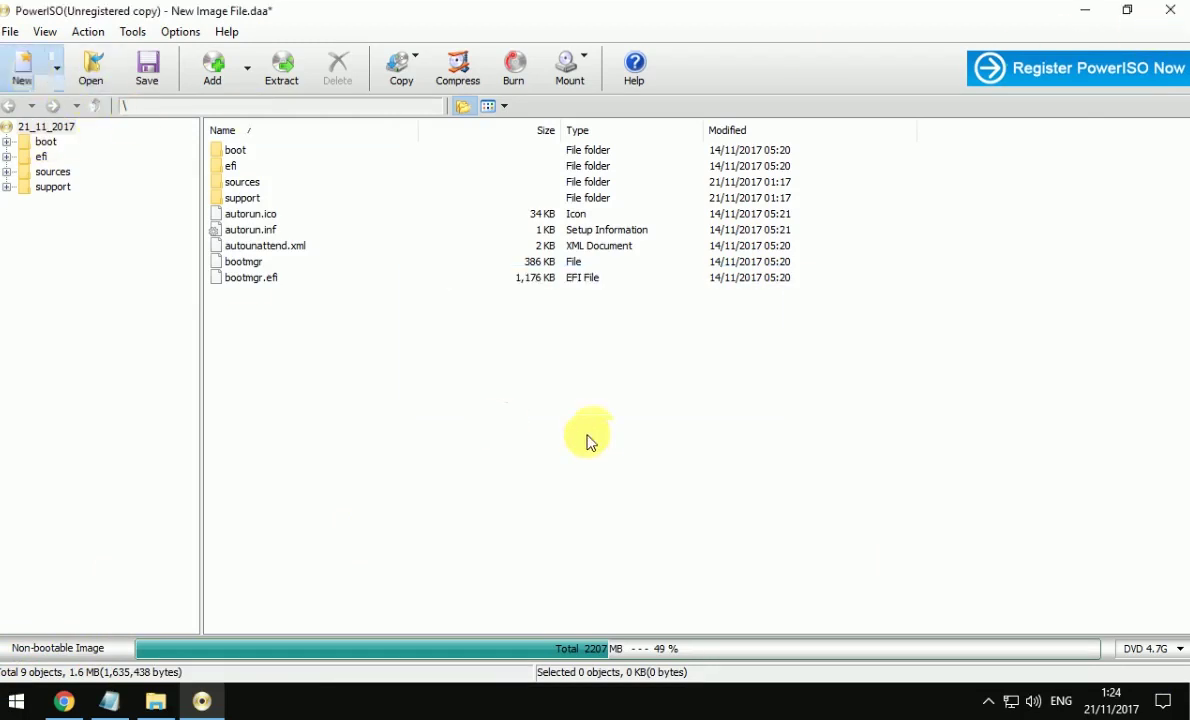
left_click(637, 393)
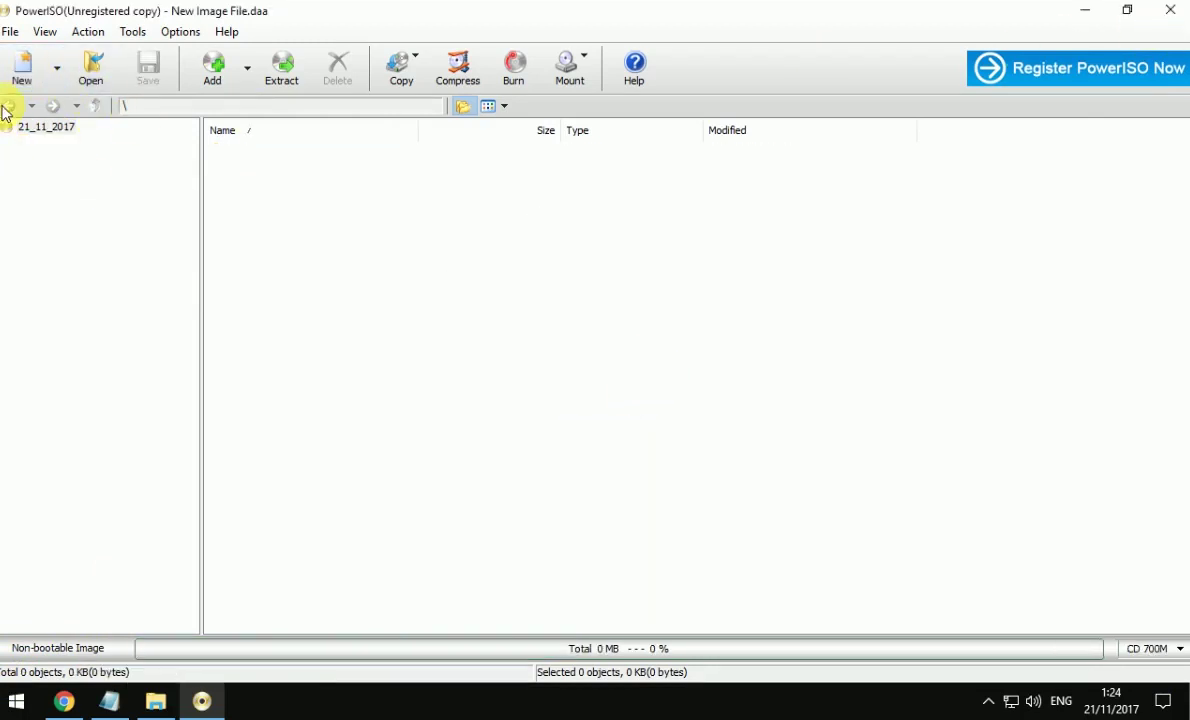
Open the win10 ISO file from the MULTIMEDIA (B:) drive with unregistered PowerISO to check its contents and boot status.
left_click(157, 701)
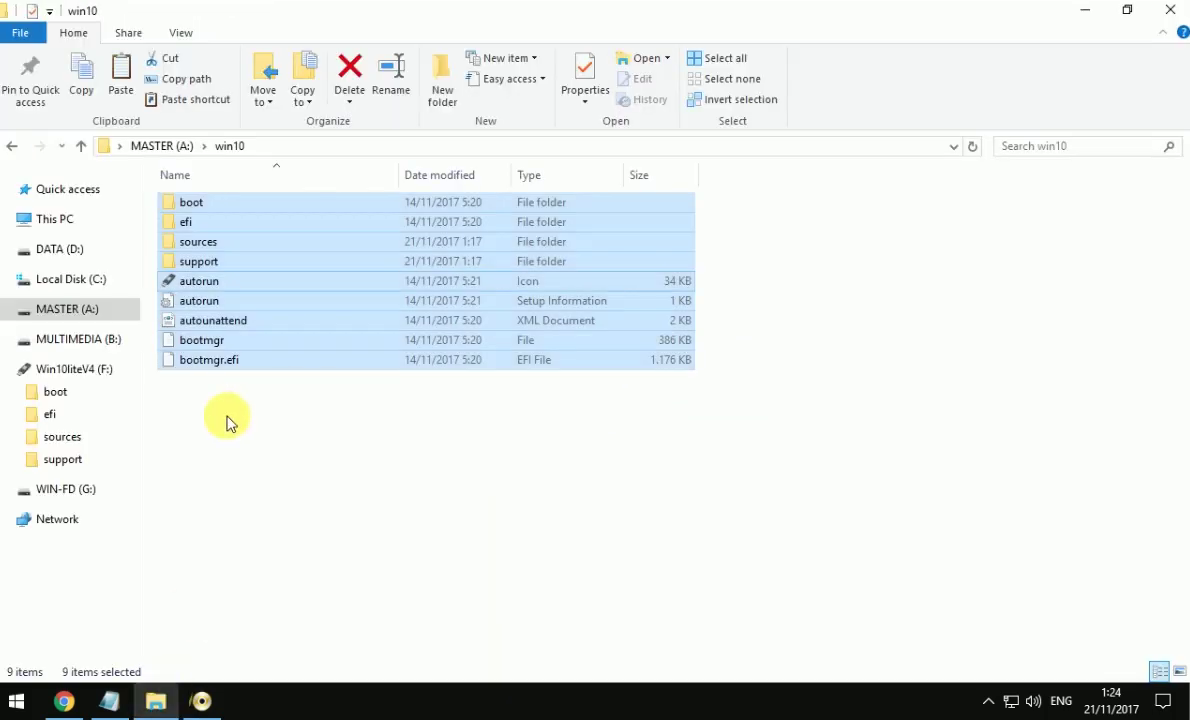
left_click(260, 444)
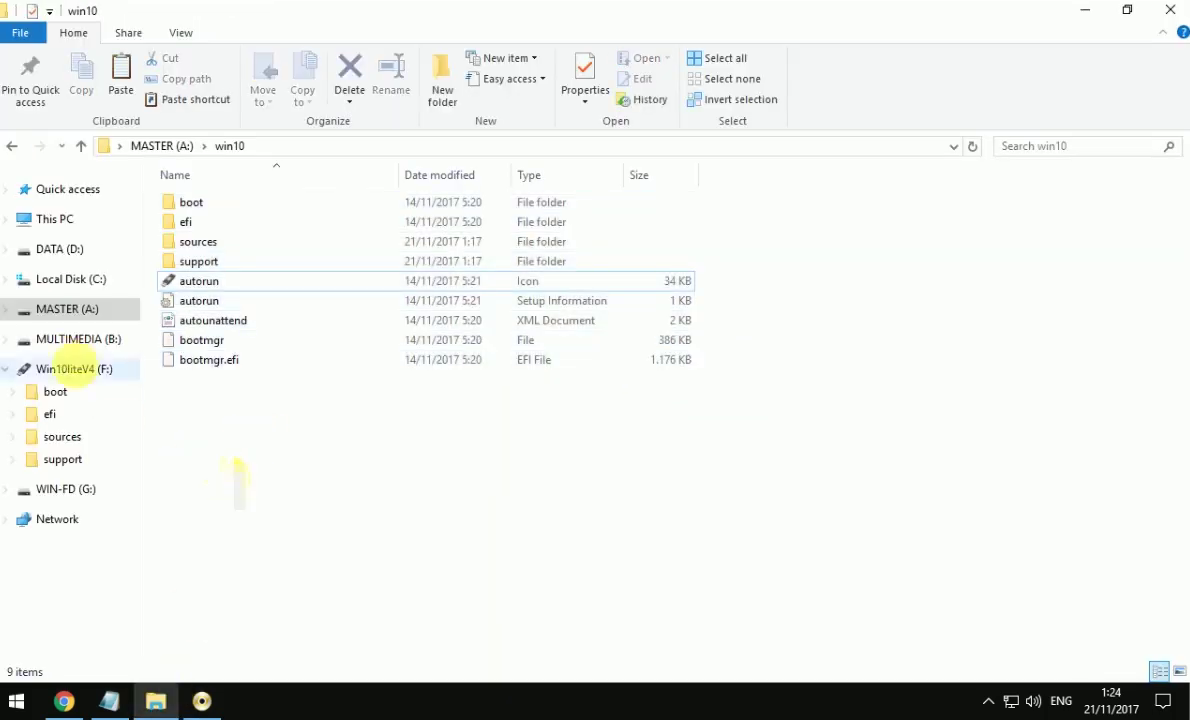
left_click(90, 345)
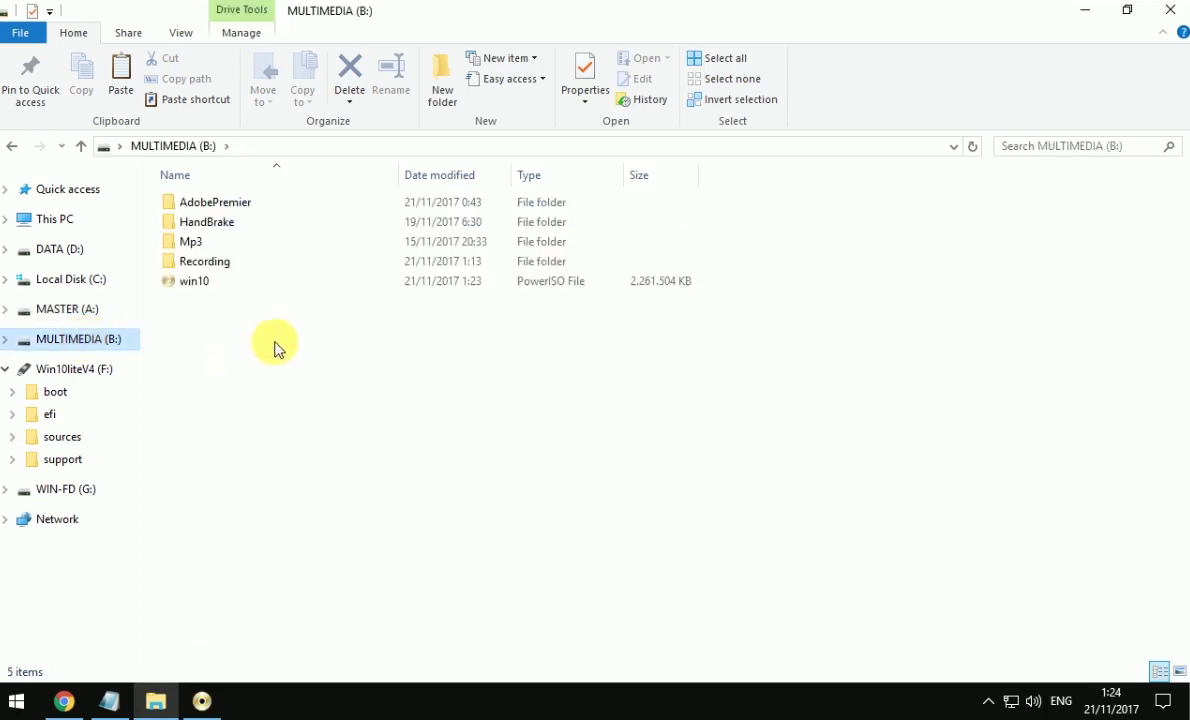
left_click(199, 285)
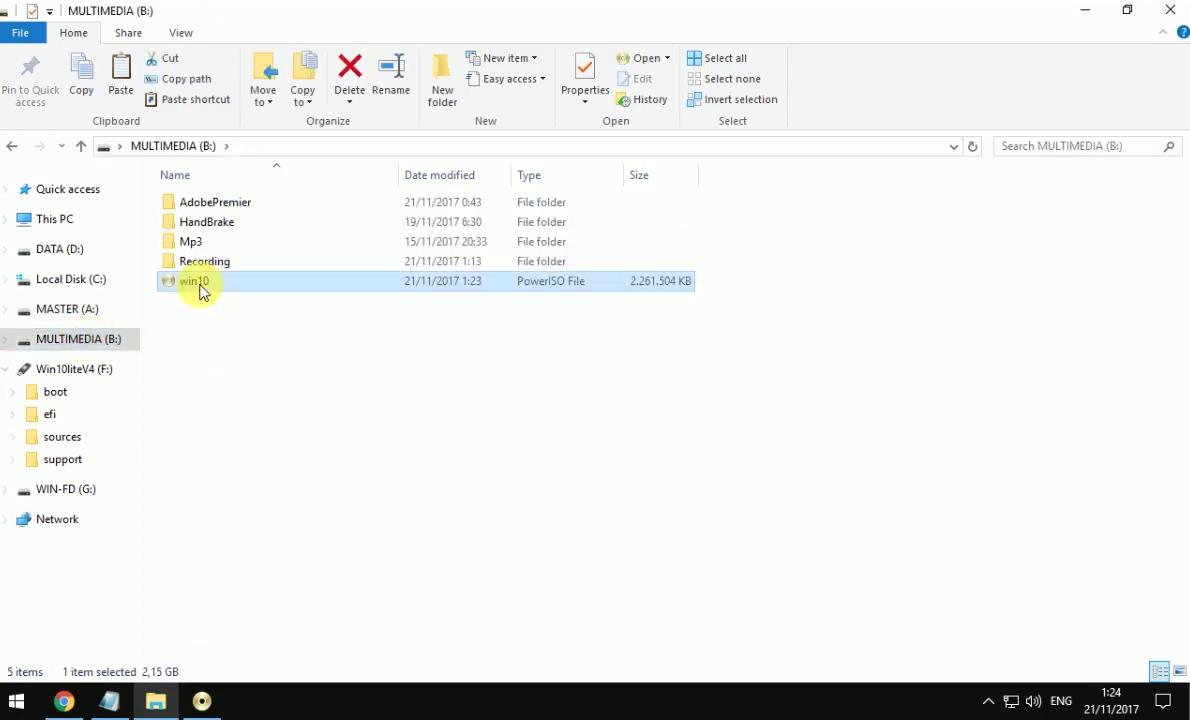
double_click(200, 288)
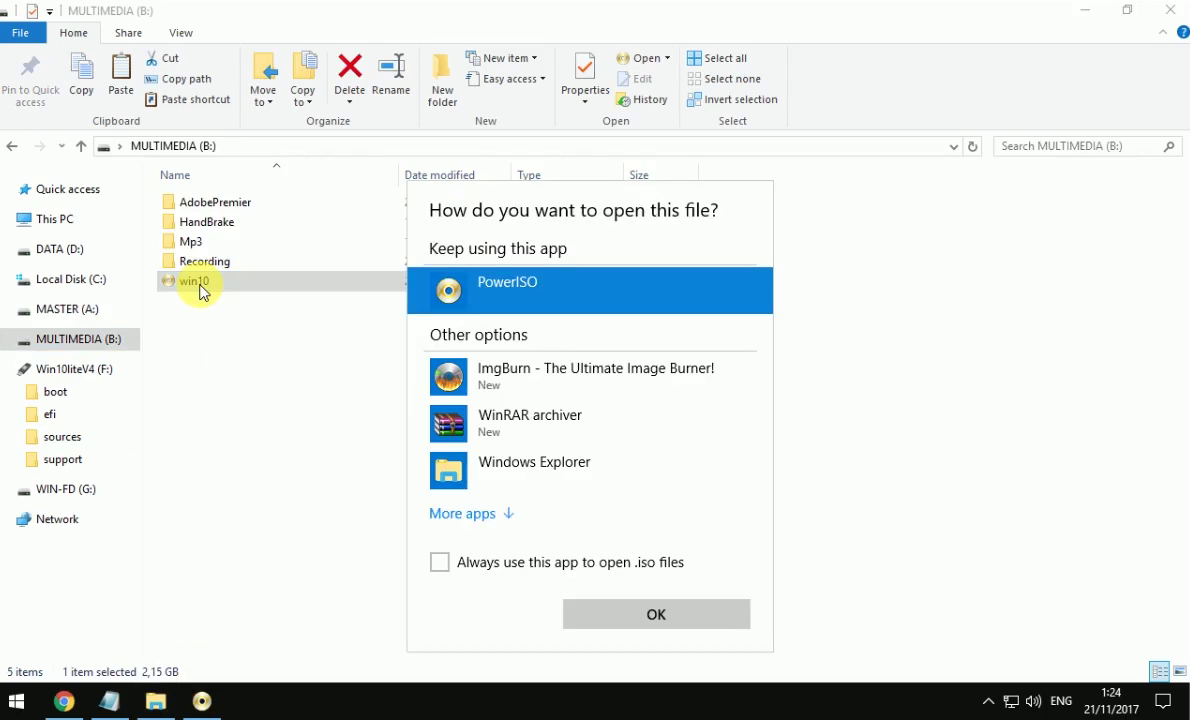
left_click(645, 612)
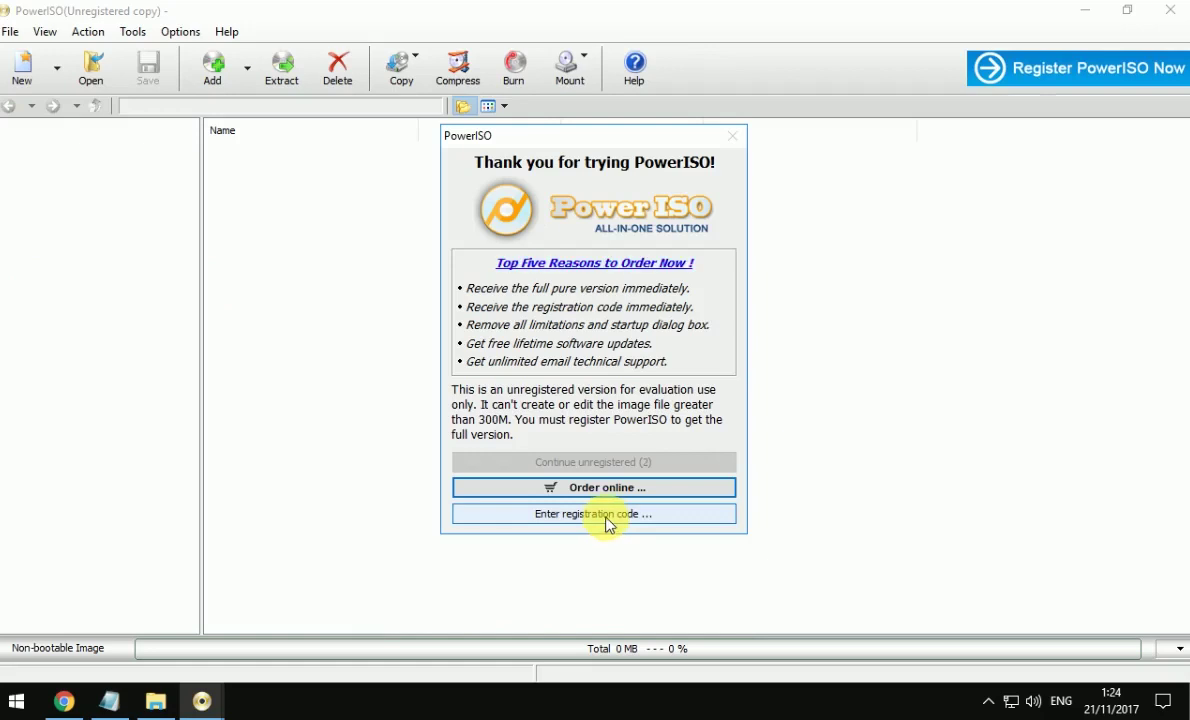
left_click(602, 462)
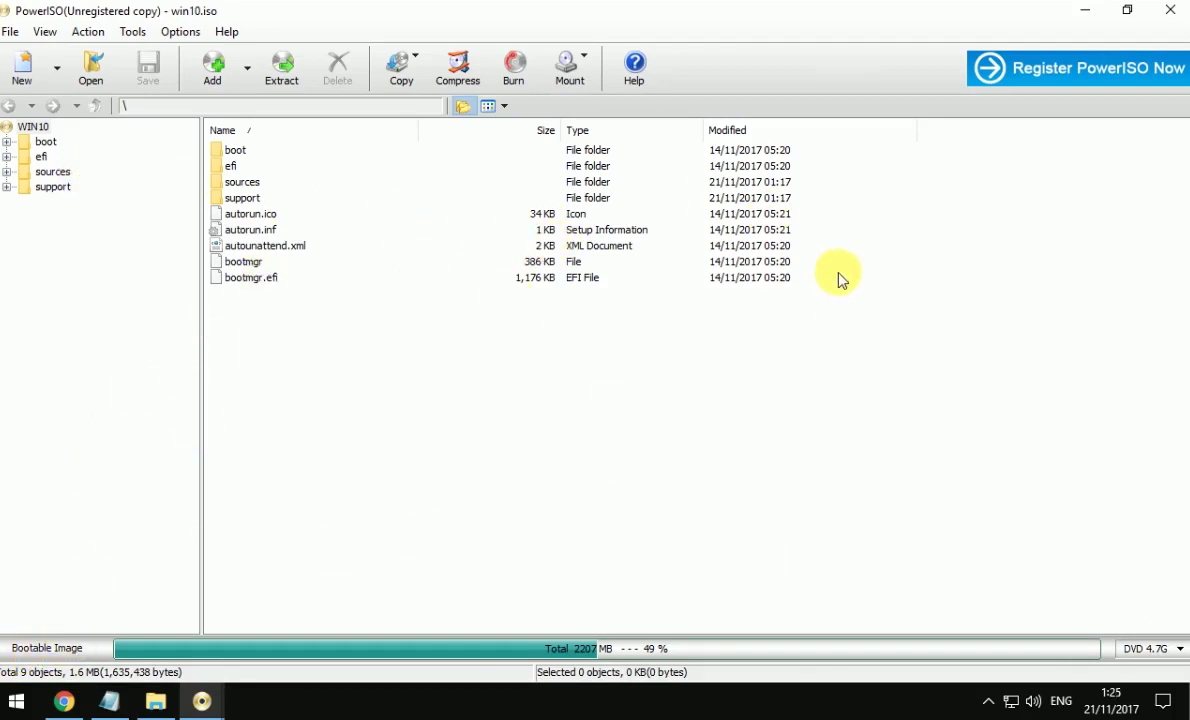
Close PowerISO and check the file type of the win10 ISO on MULTIMEDIA (B:) in its file properties.
left_click(1170, 10)
right_click(271, 290)
left_click(311, 614)
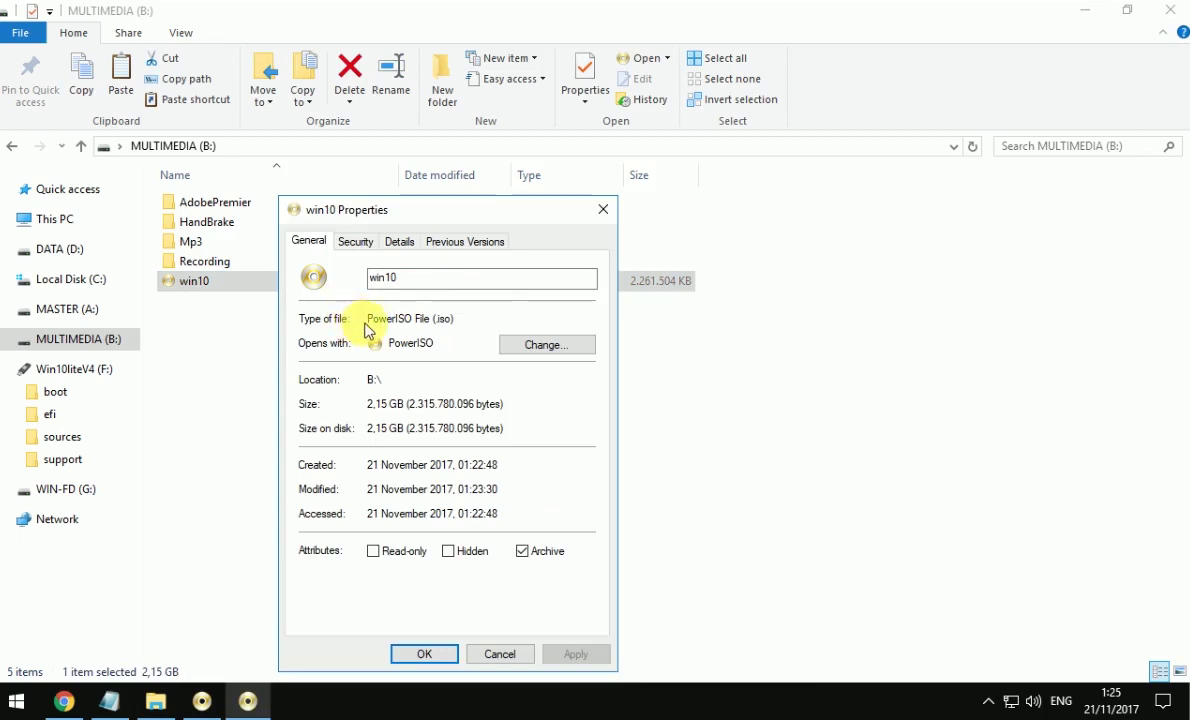
left_click_drag(367, 323, 456, 320)
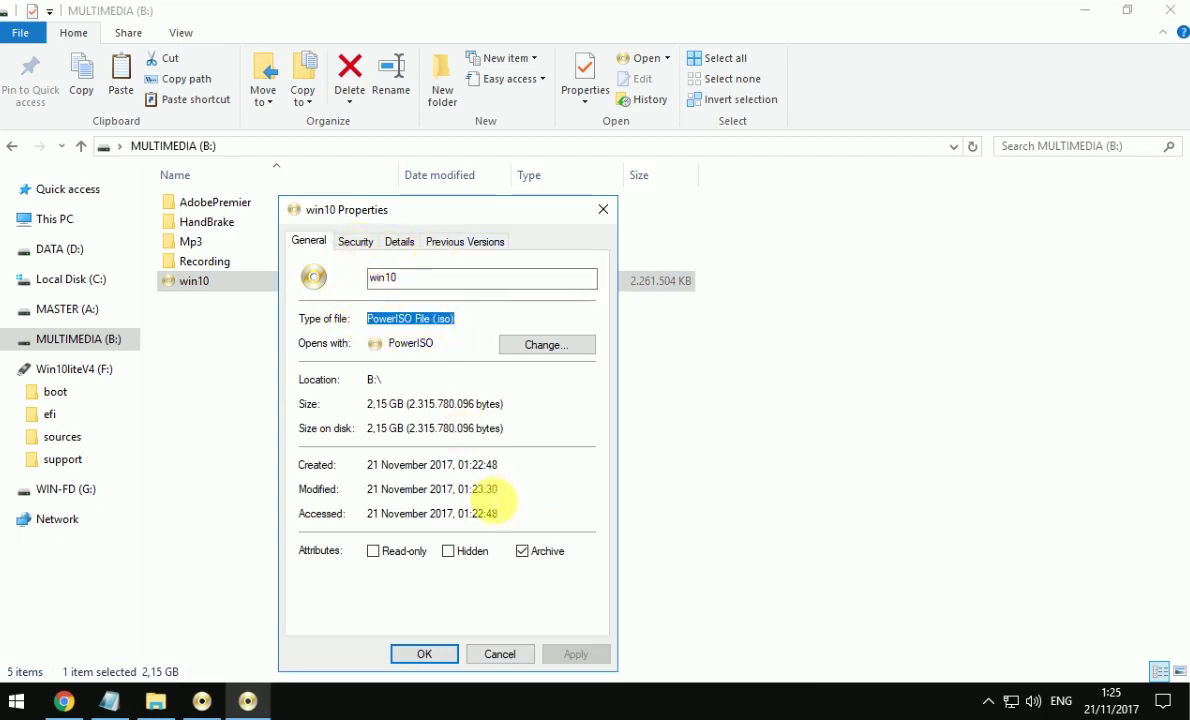
left_click(603, 209)
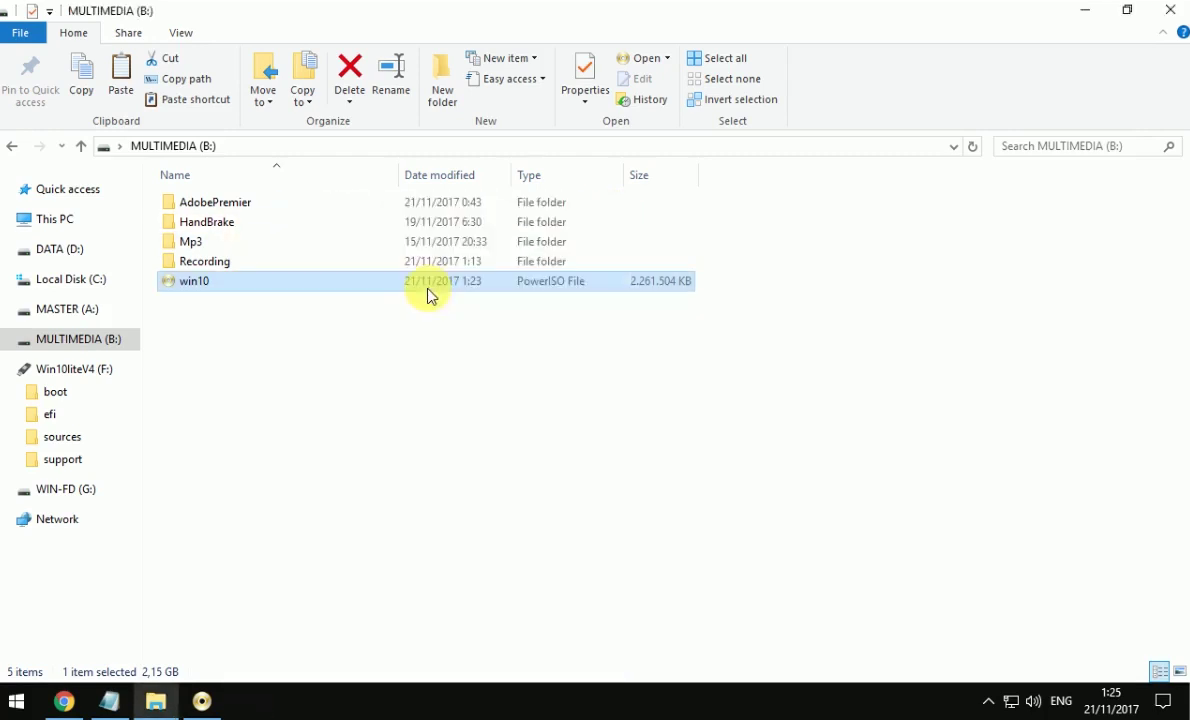
Reopen the win10 ISO from MULTIMEDIA (B:) in unregistered PowerISO and bring up the Burn settings for it.
double_click(426, 289)
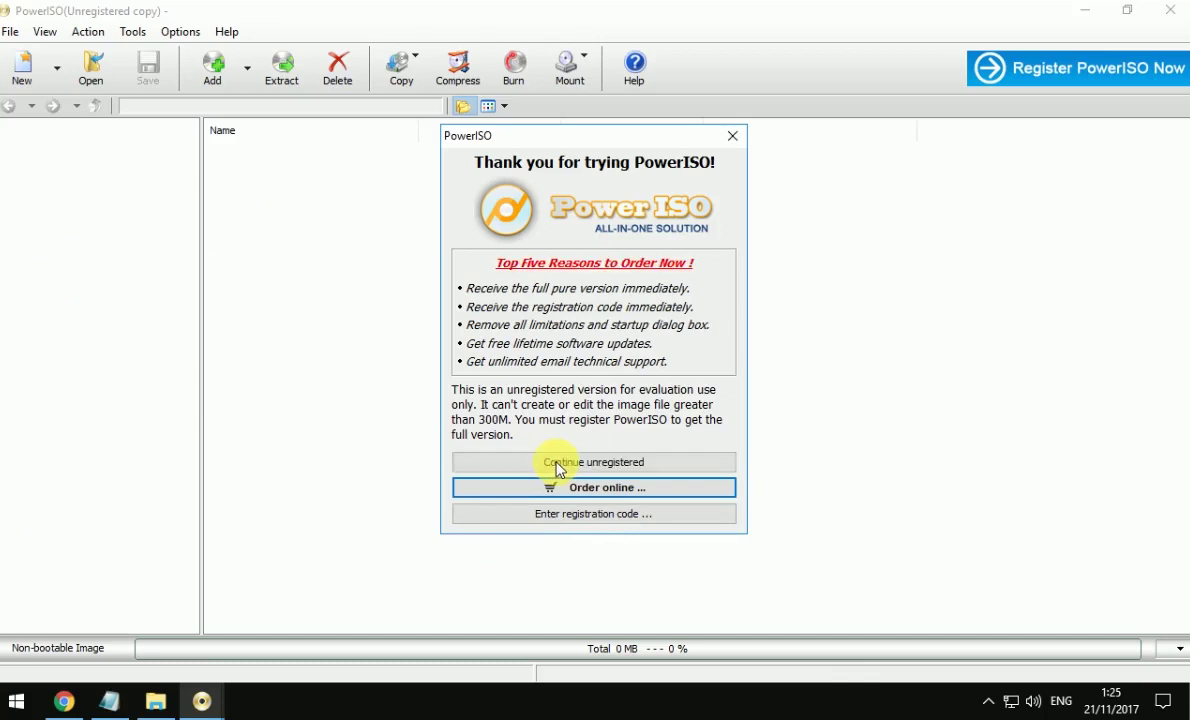
left_click(559, 463)
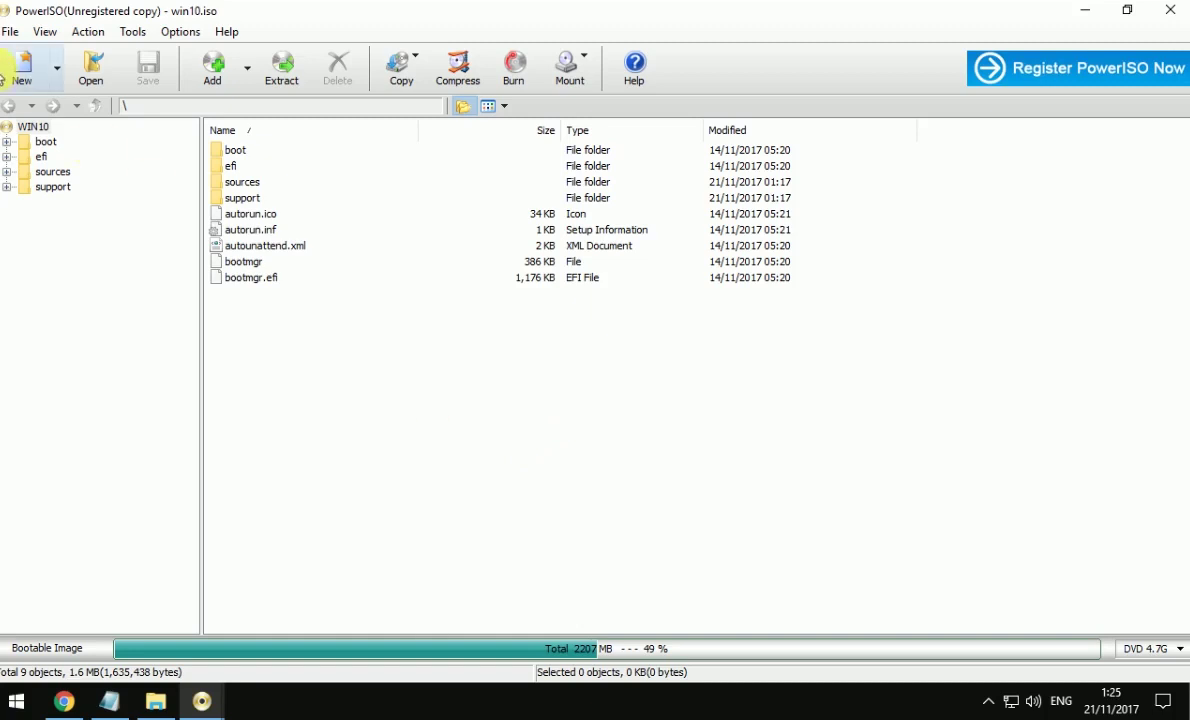
left_click(140, 35)
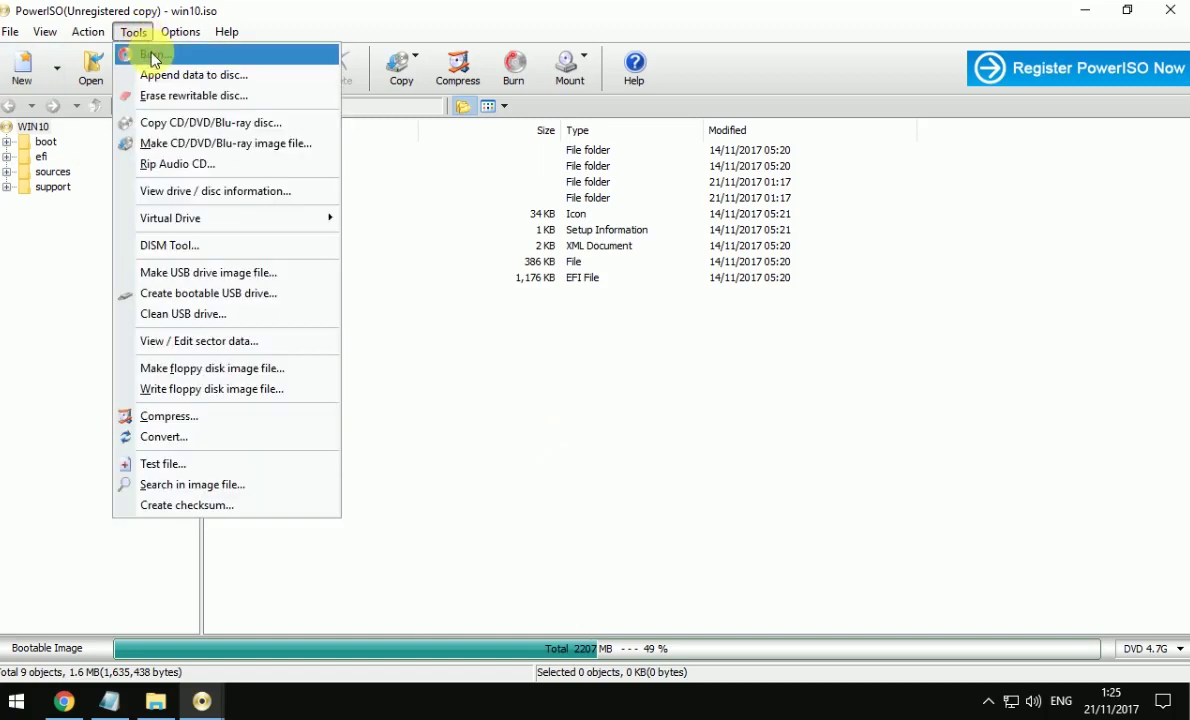
left_click(152, 56)
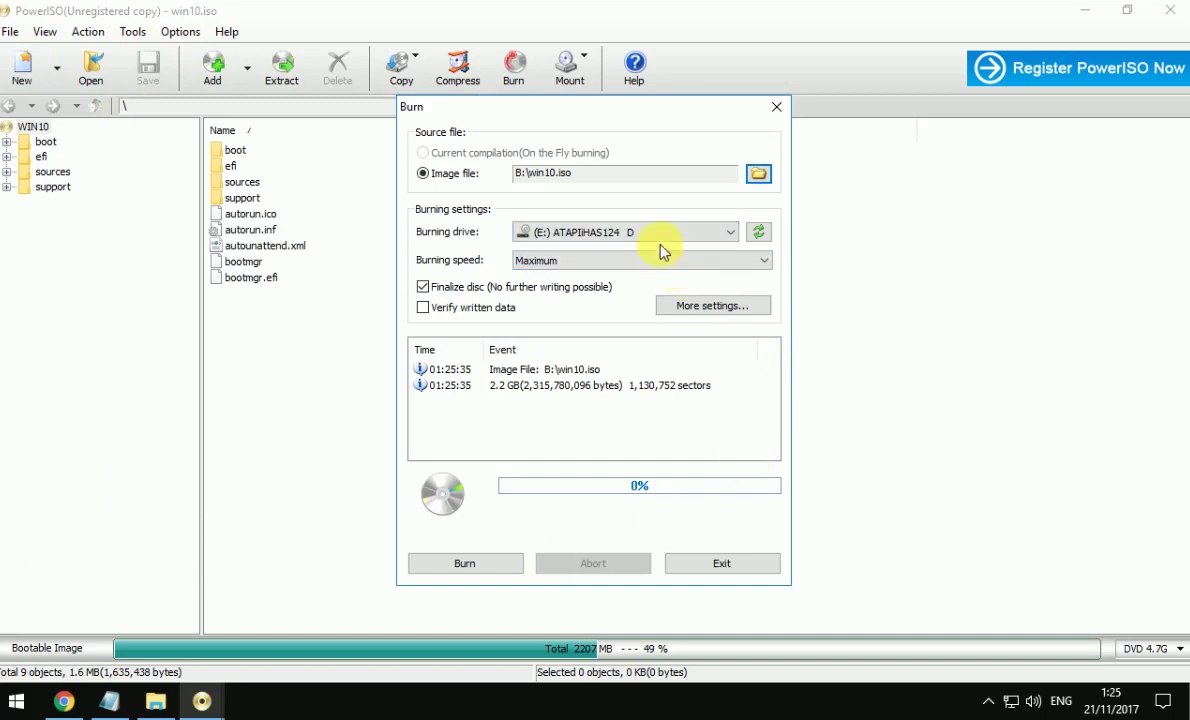
Review the available burning speeds for the win10 image, leaving the speed at Maximum.
left_click(660, 259)
left_click(655, 264)
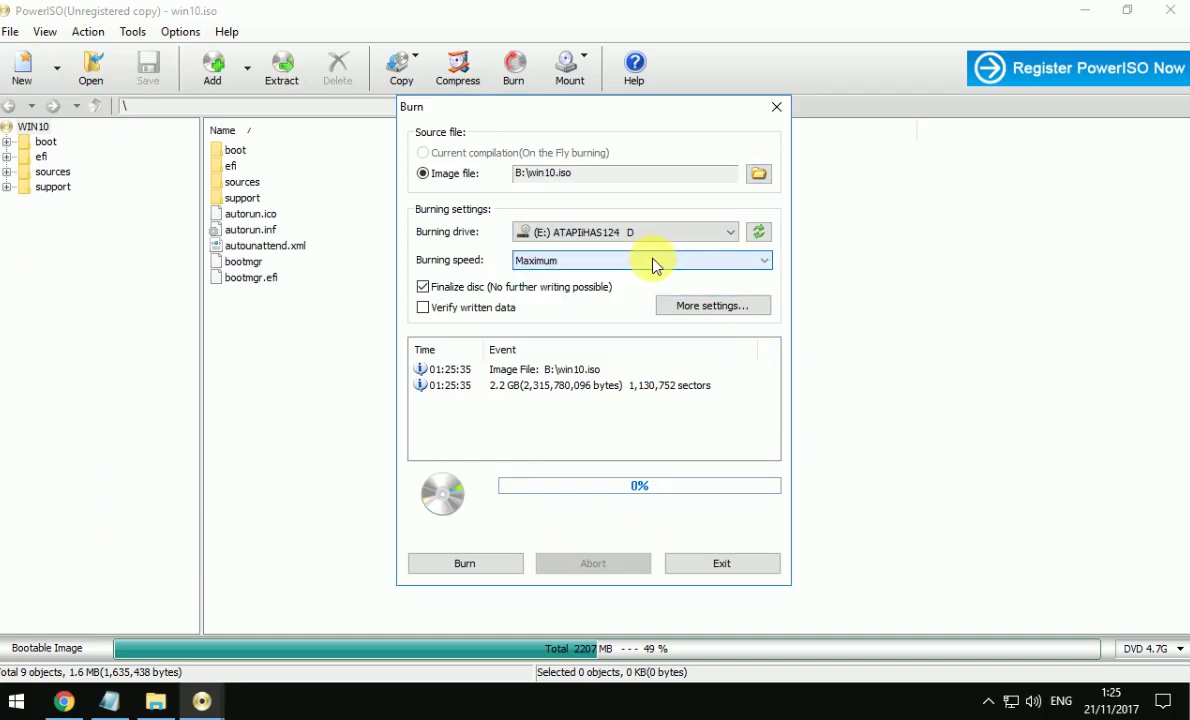
left_click(653, 262)
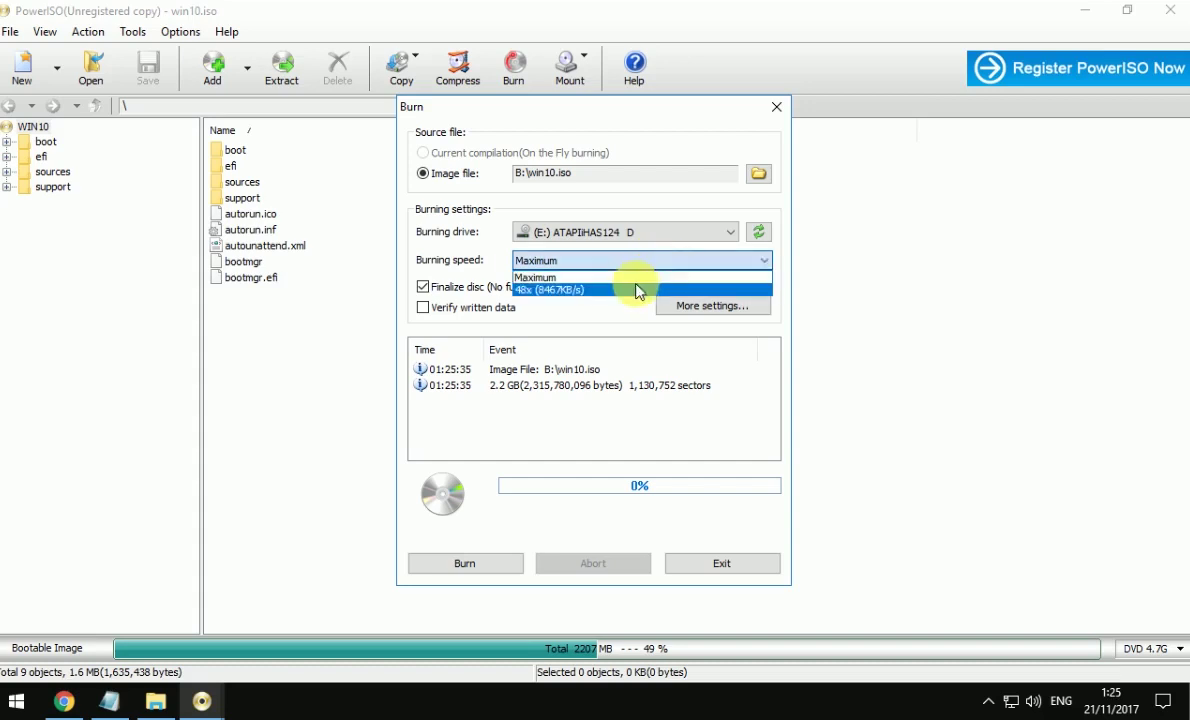
left_click(601, 318)
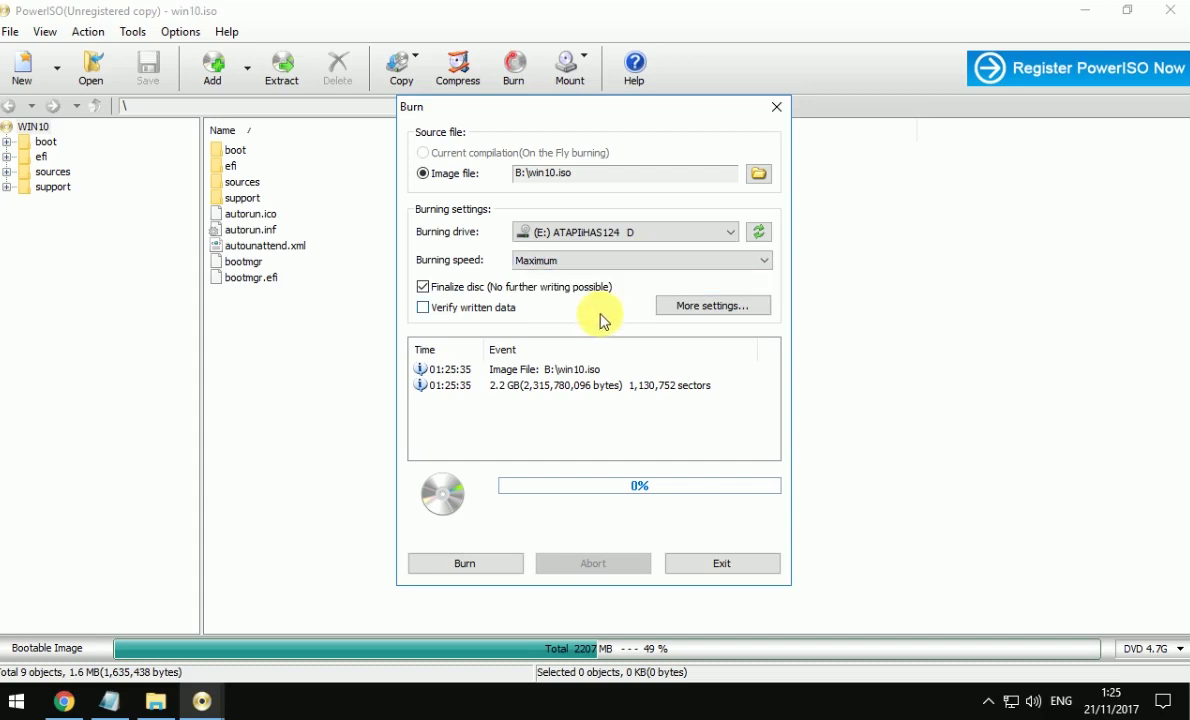